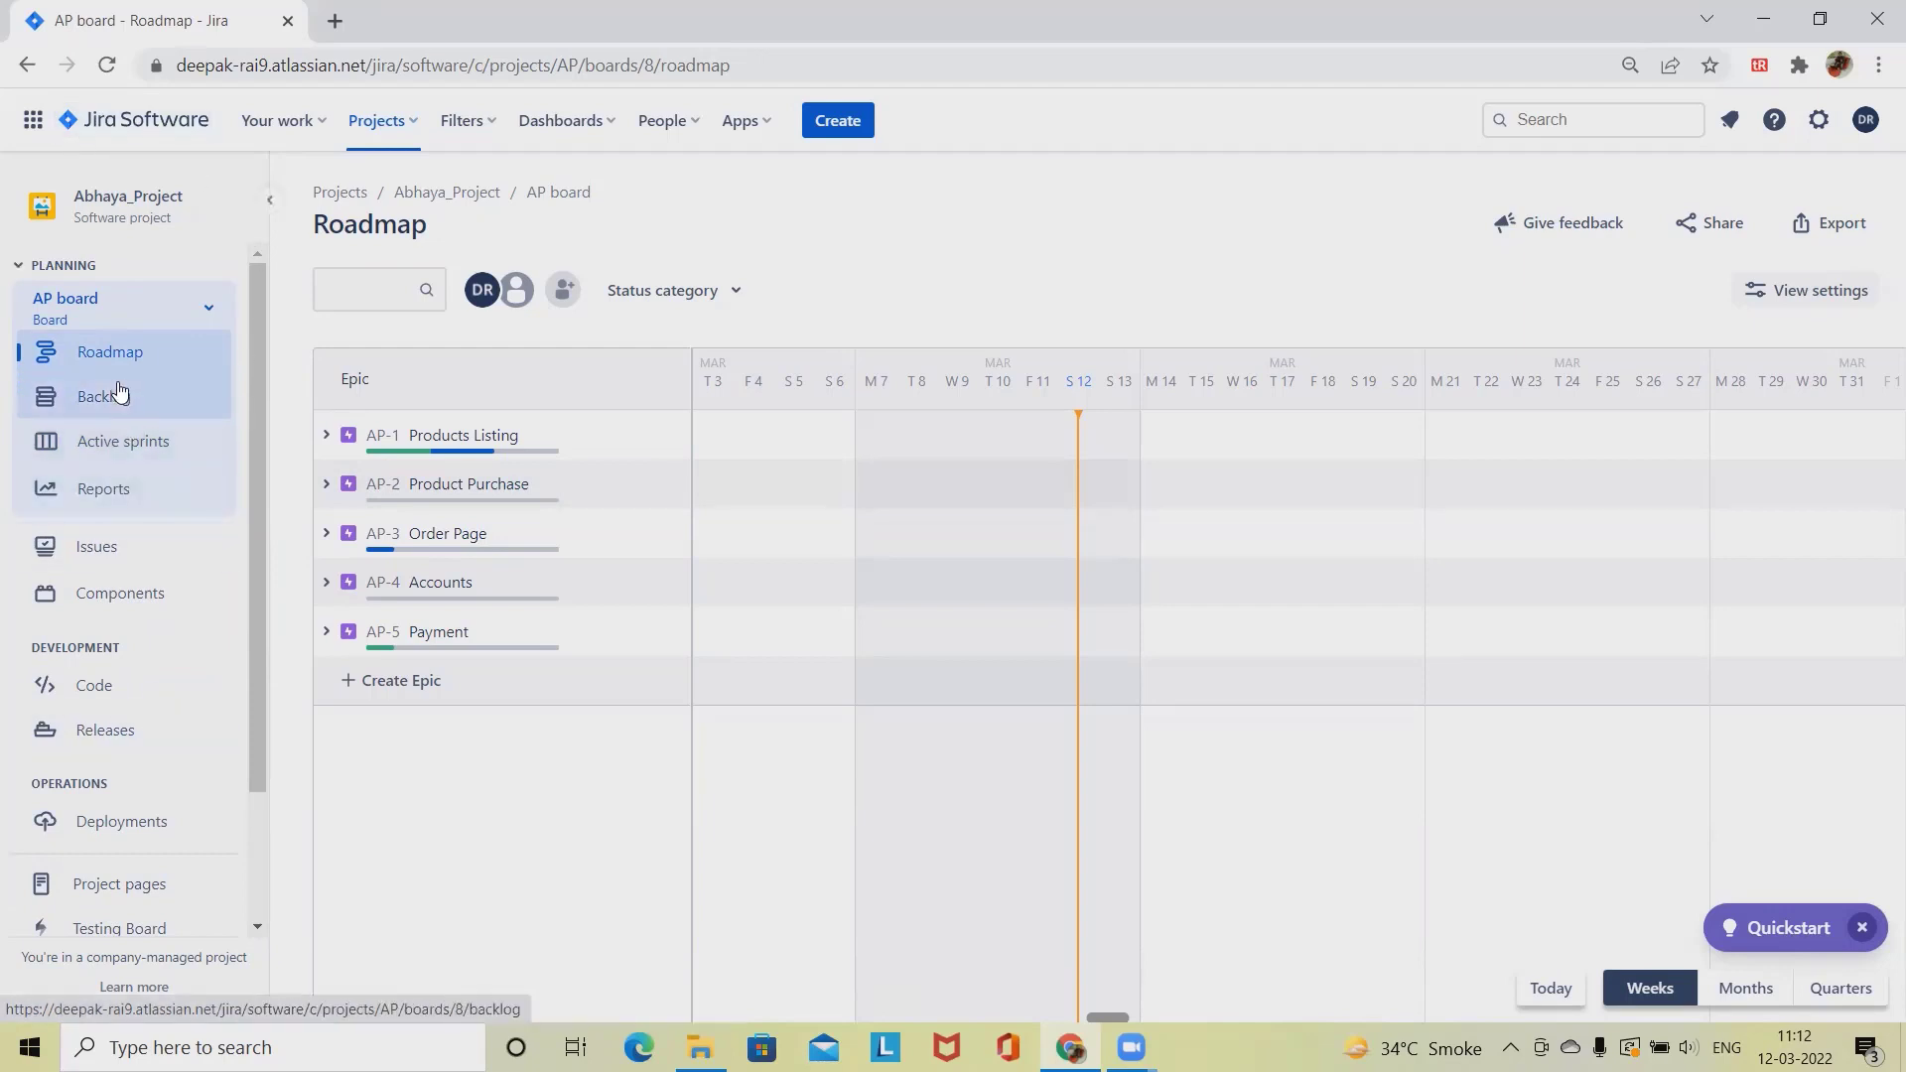
Open Abhaya_Project's All reports overview, then return to the main project navigation
scroll(147, 725, down, 2)
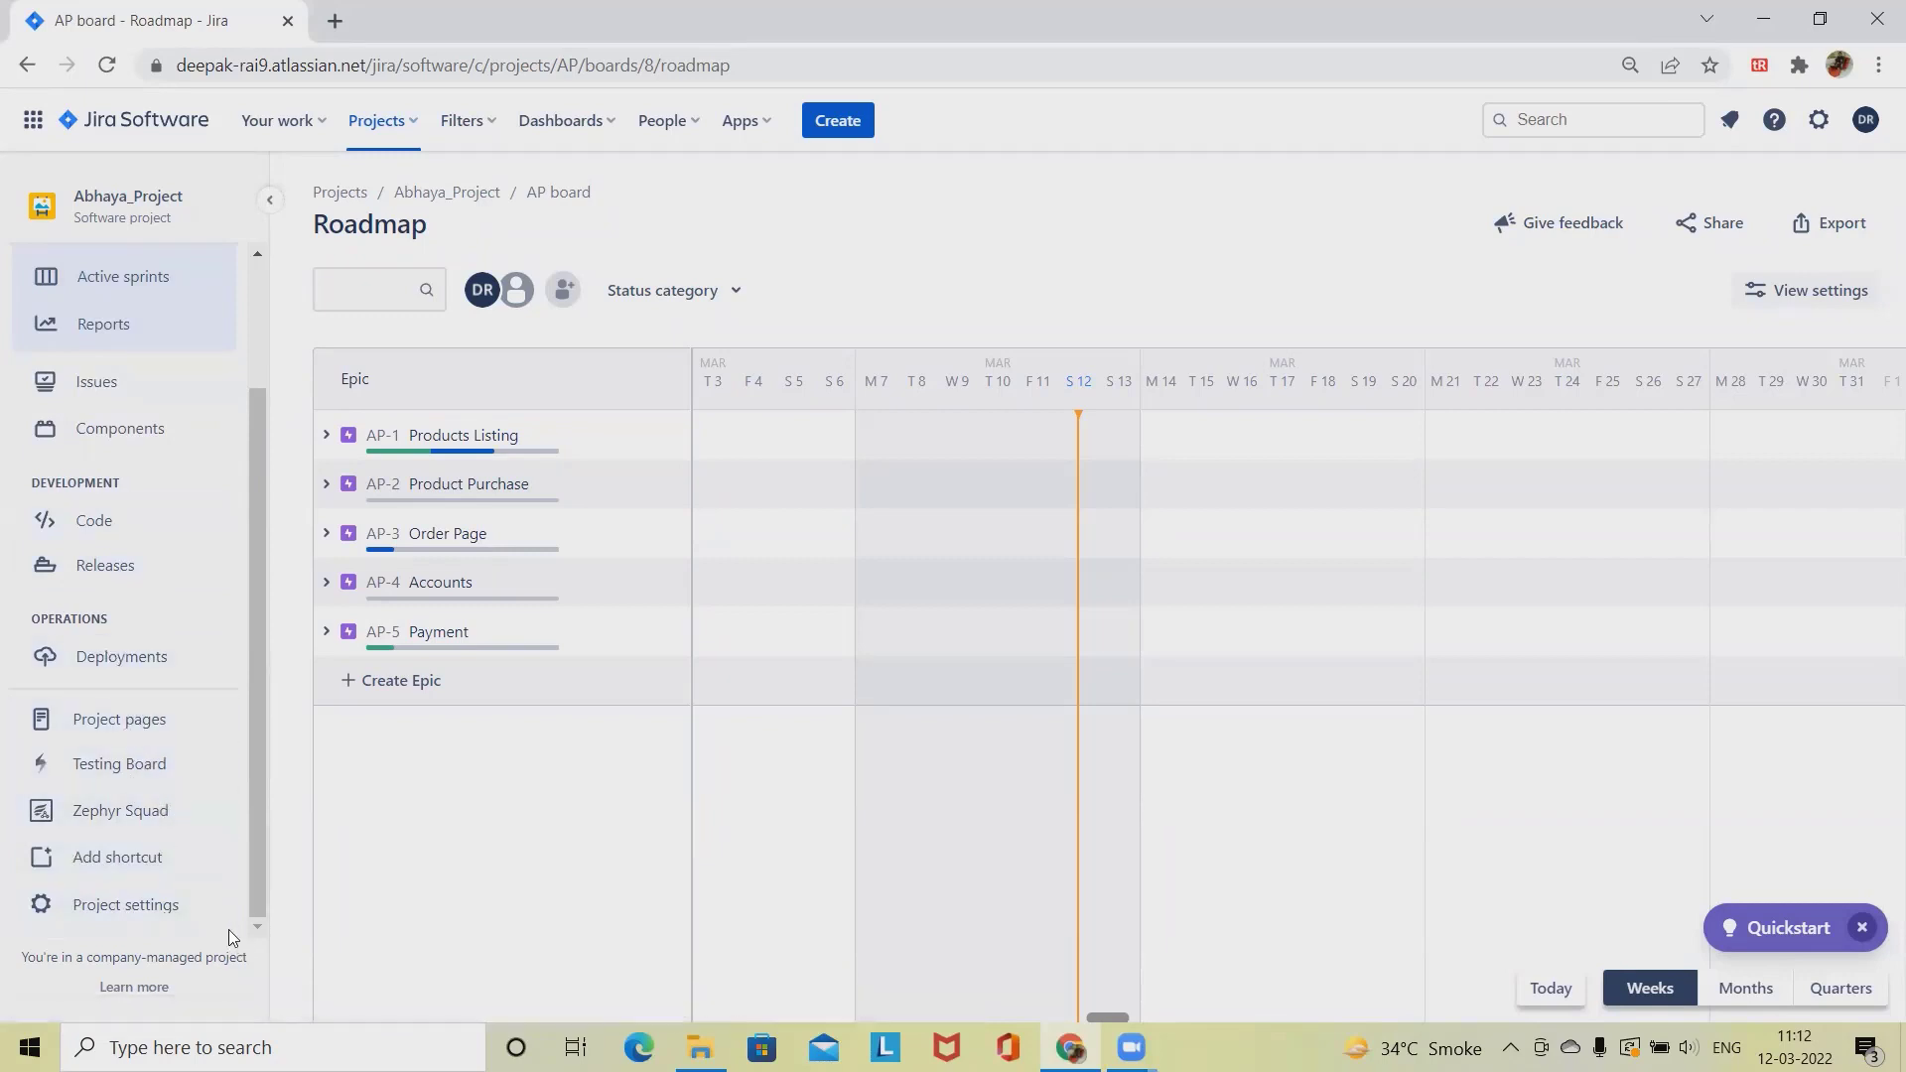
scroll(231, 929, up, 2)
click(127, 486)
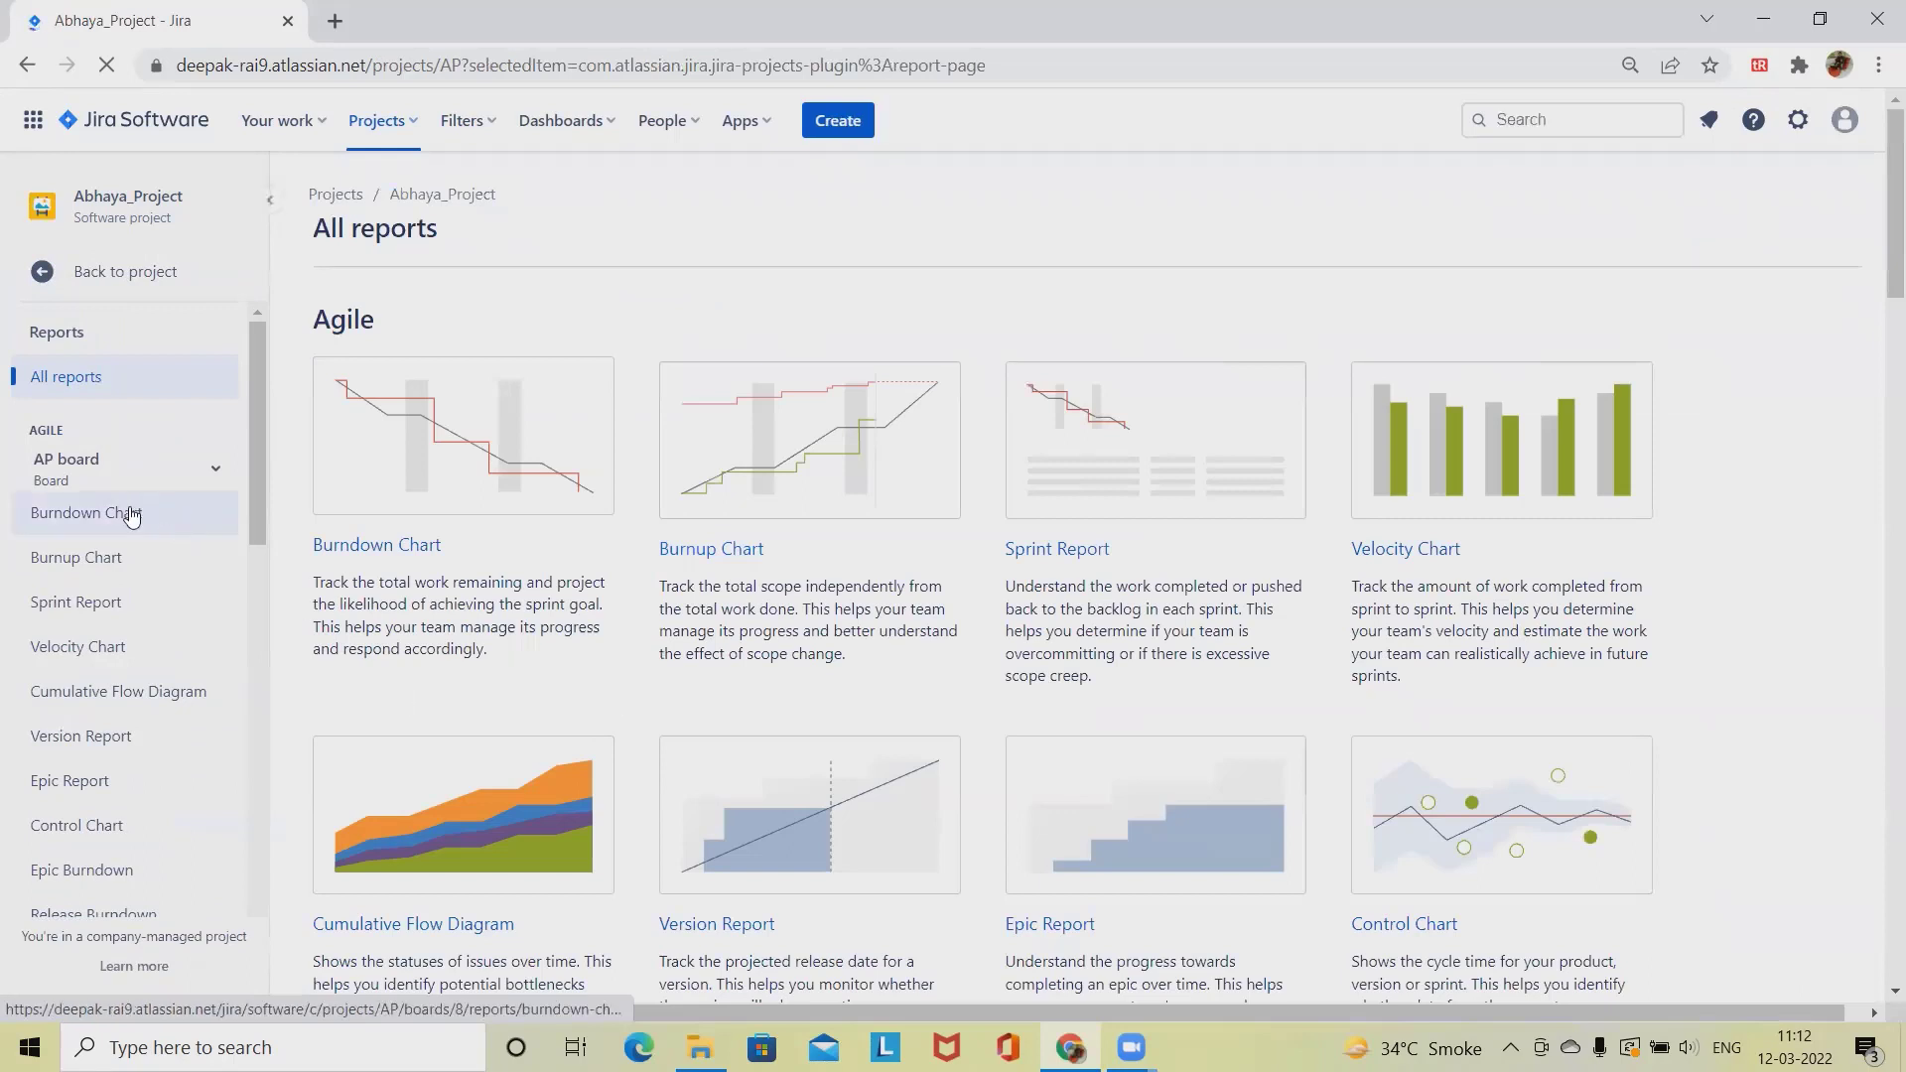
scroll(146, 731, down, 3)
scroll(146, 730, up, 3)
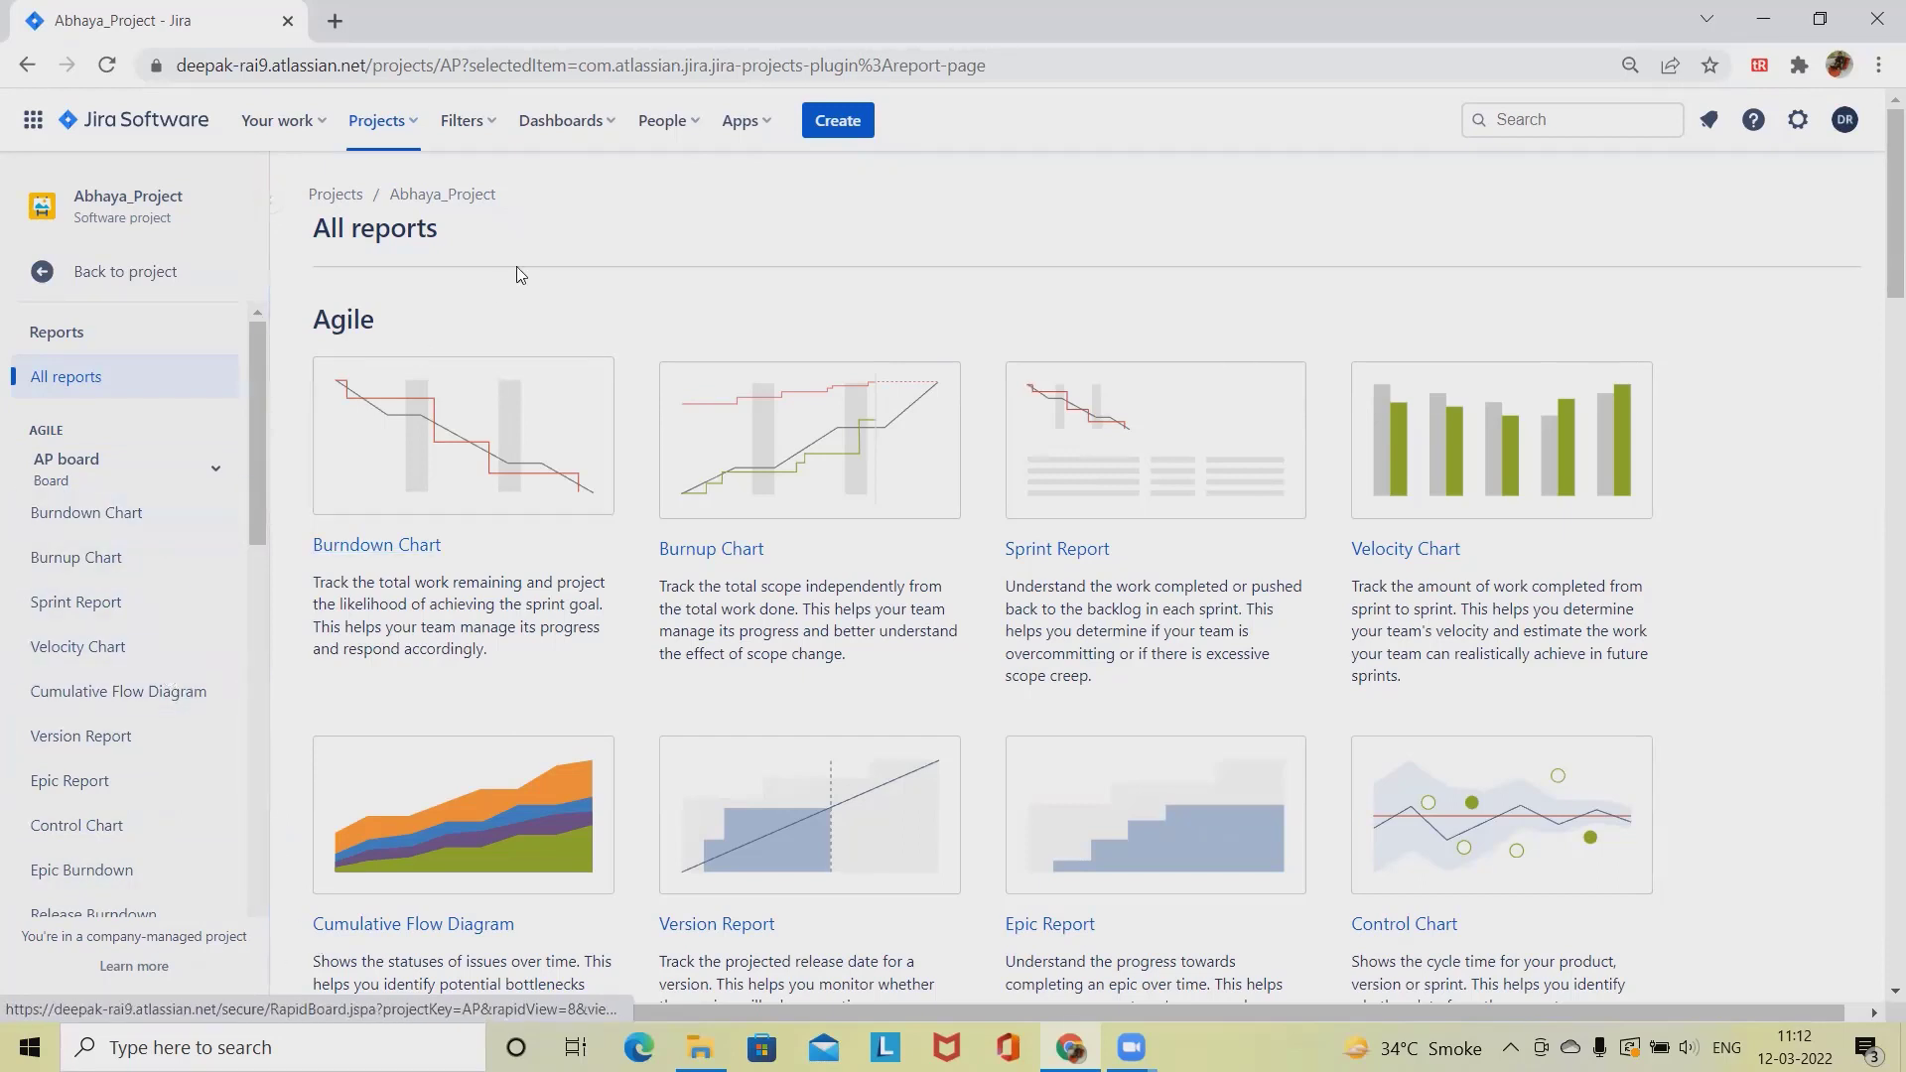
click(51, 272)
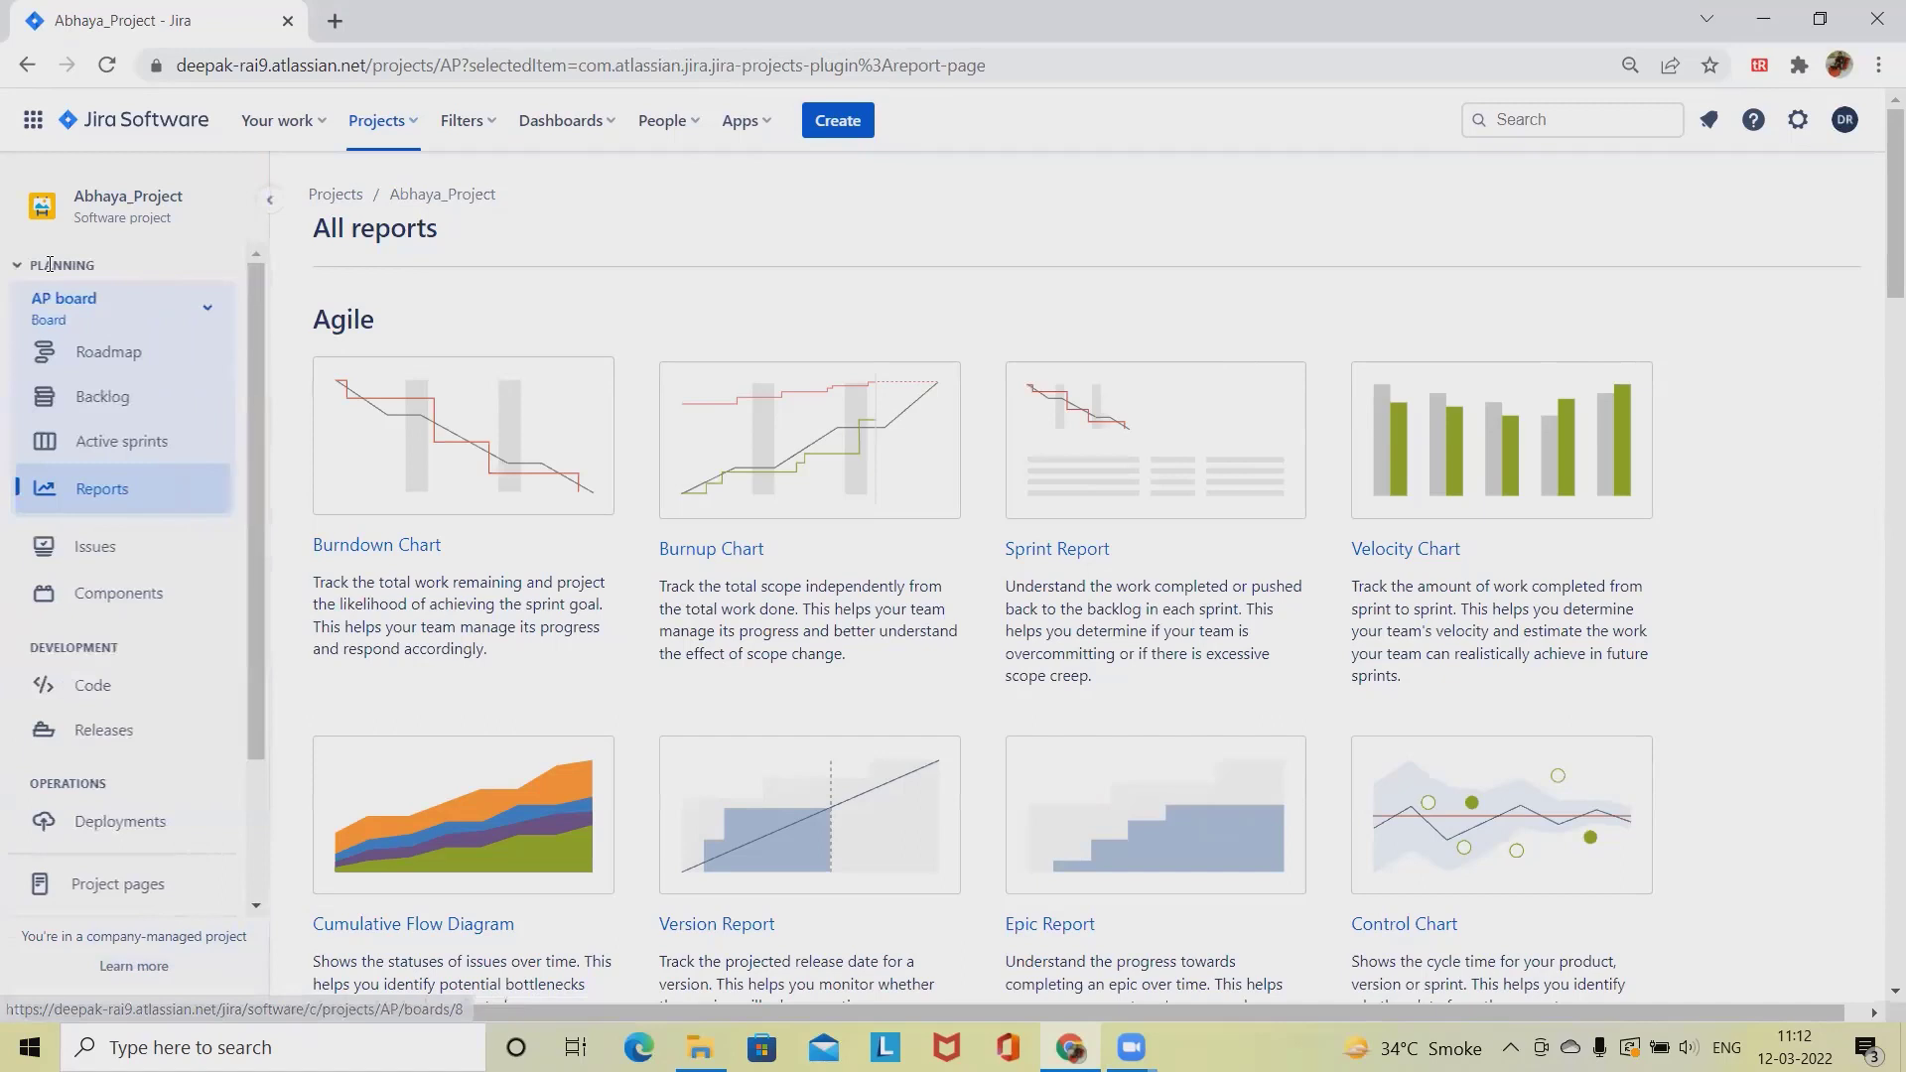
Search the apps marketplace for 'jira custom report' and browse the matching results
click(762, 139)
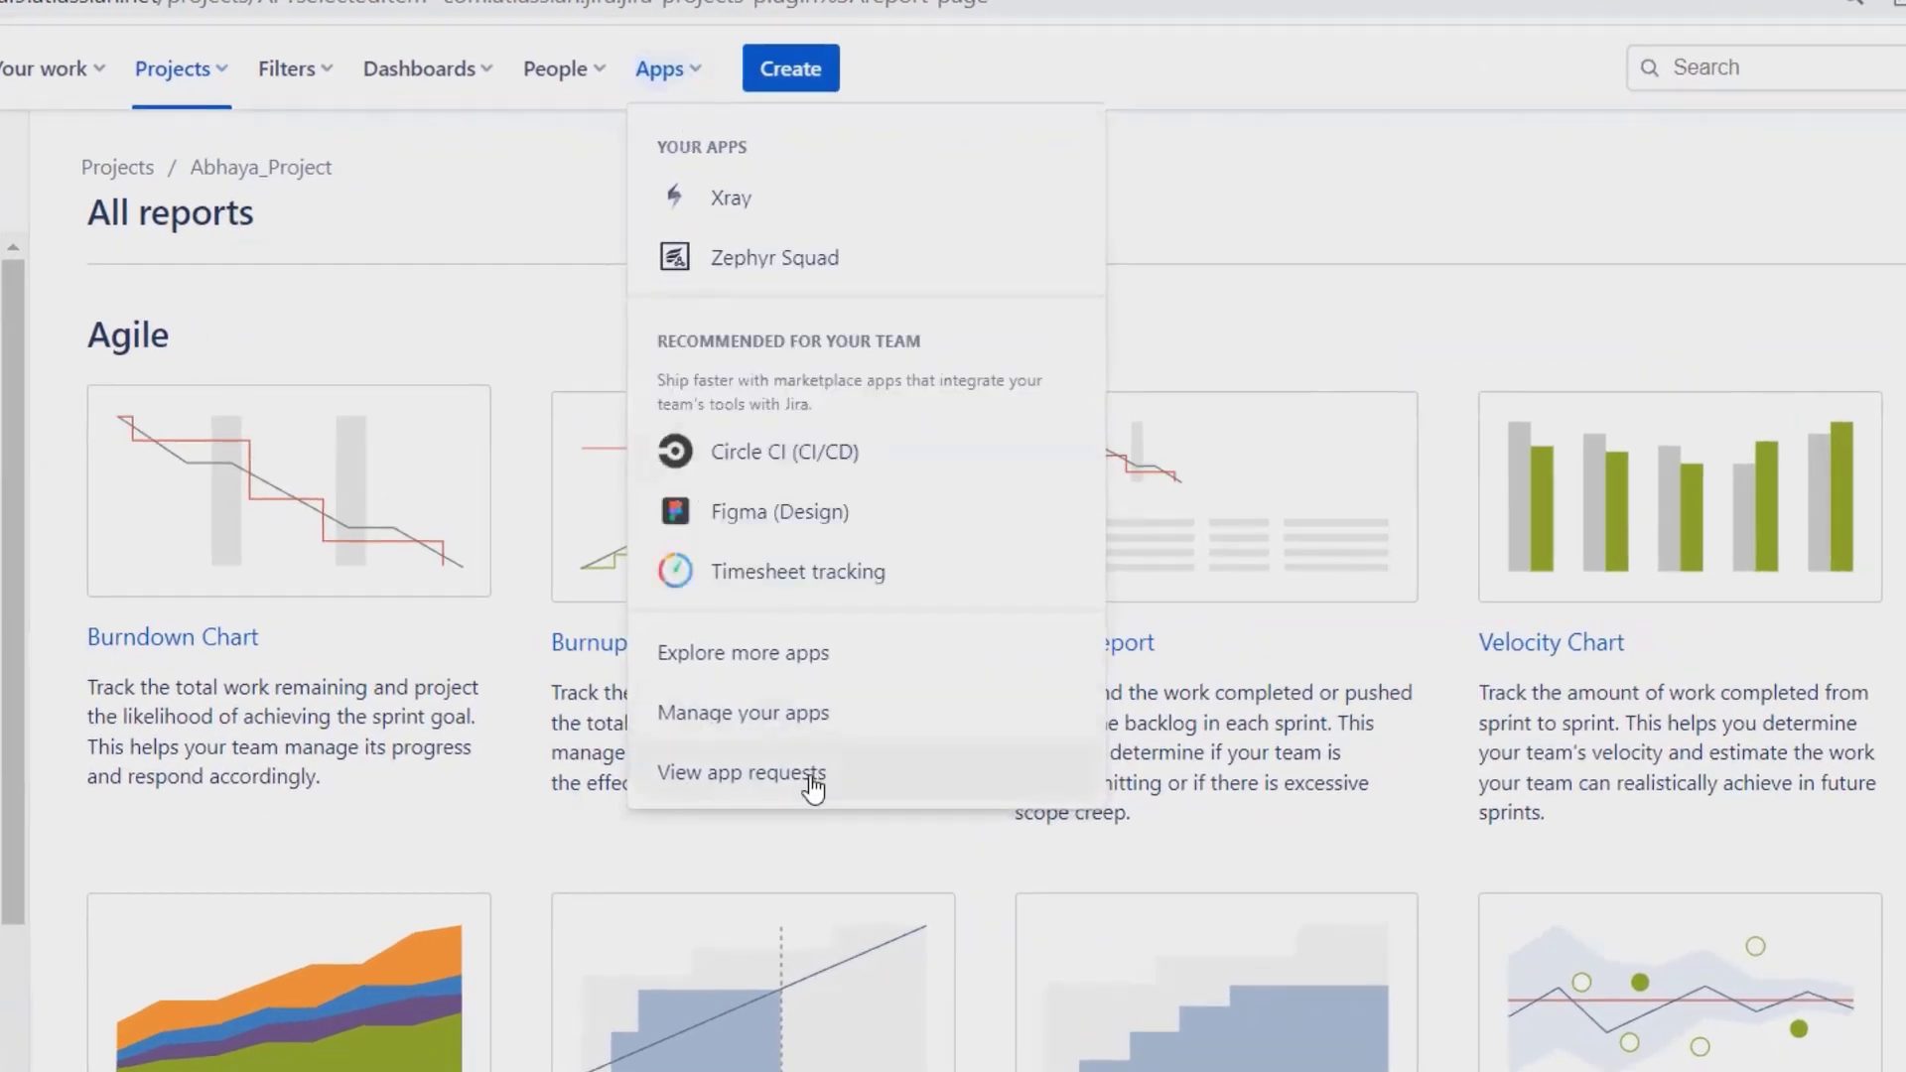
click(776, 733)
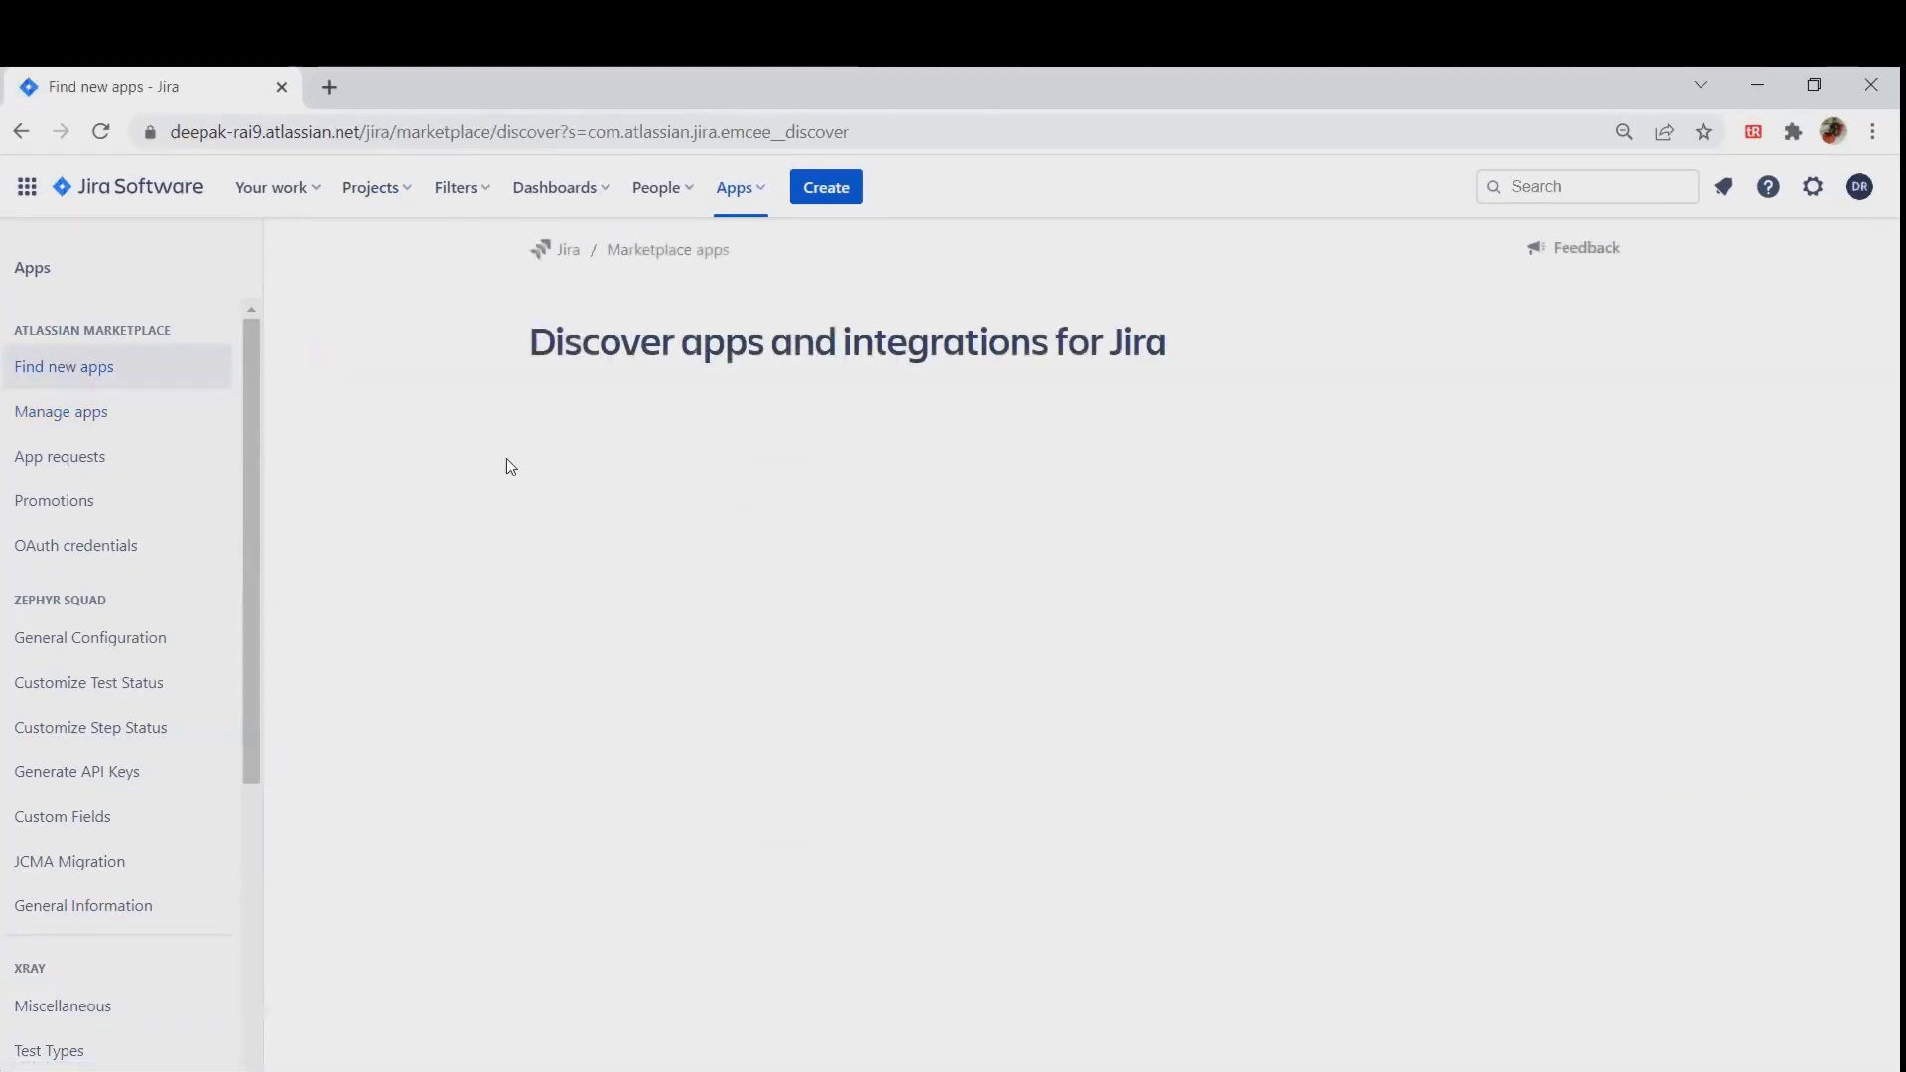
click(617, 427)
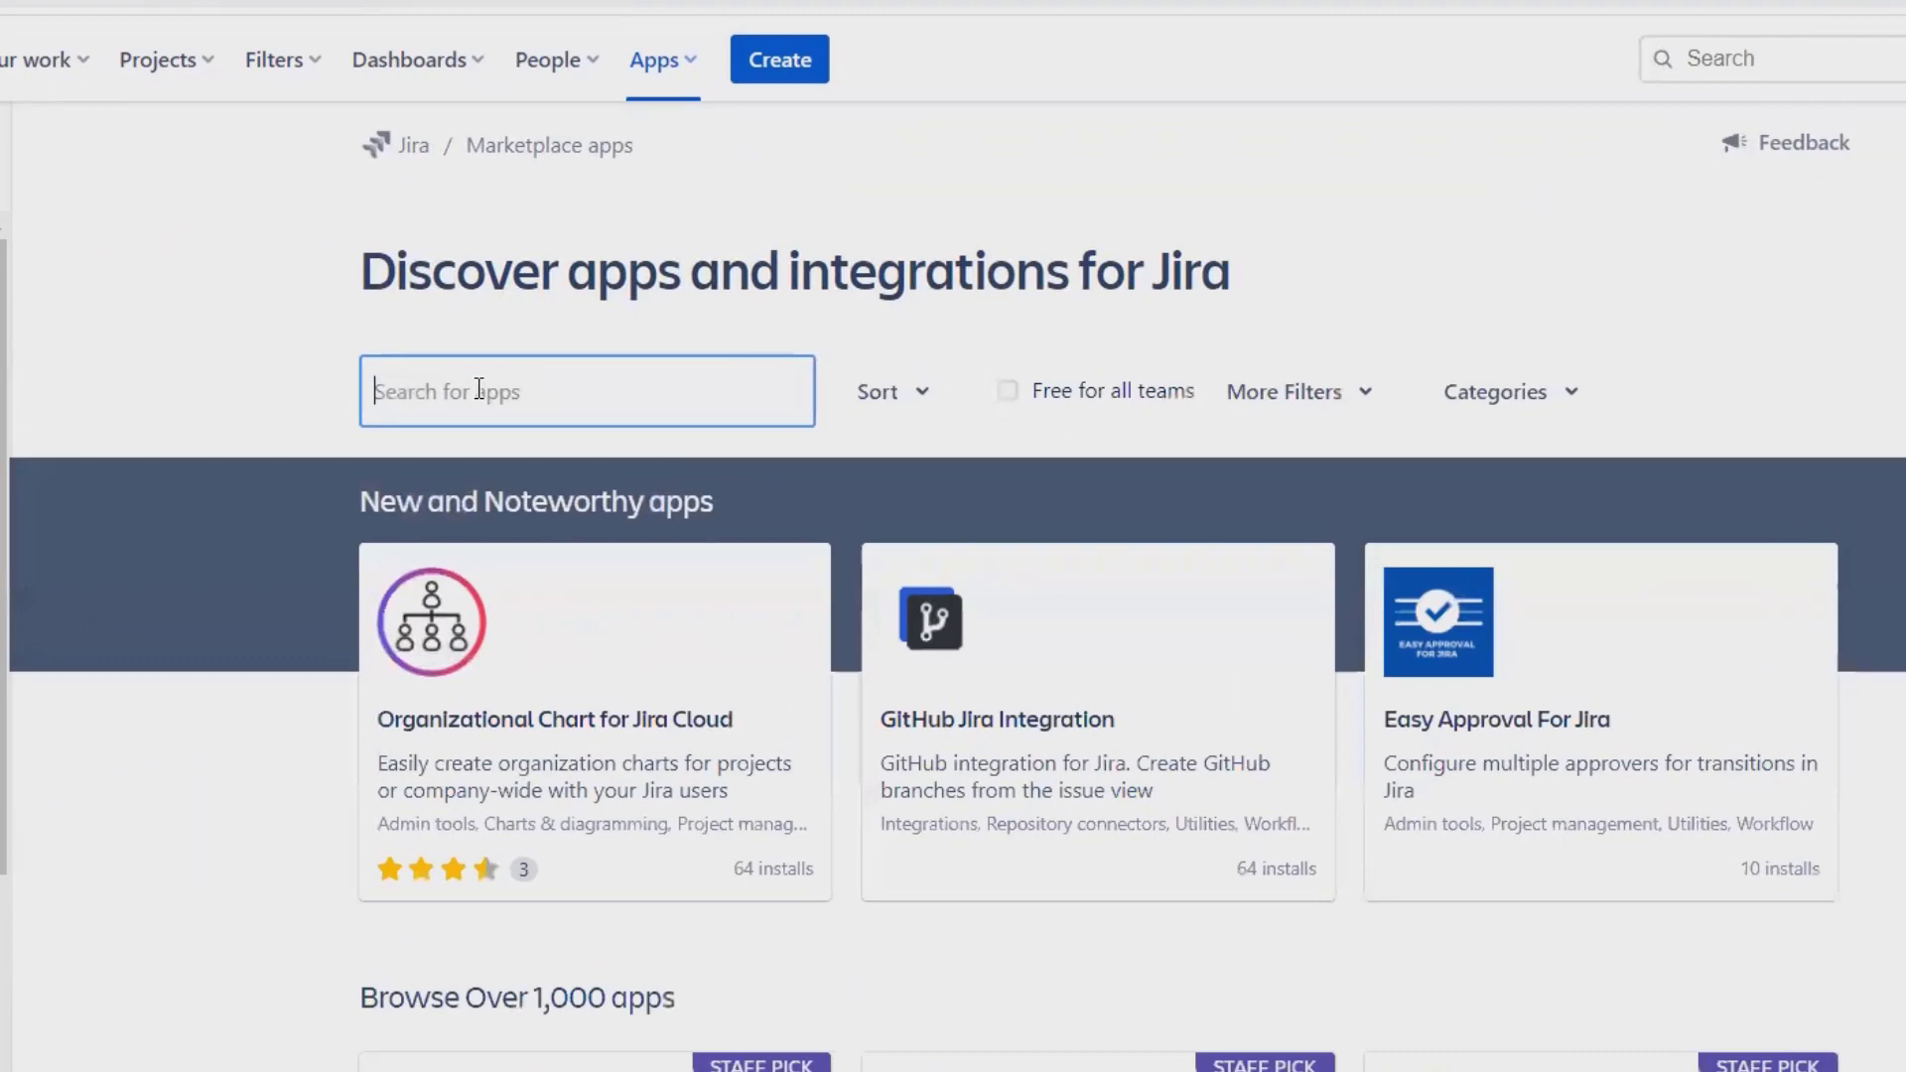
text(jira c)
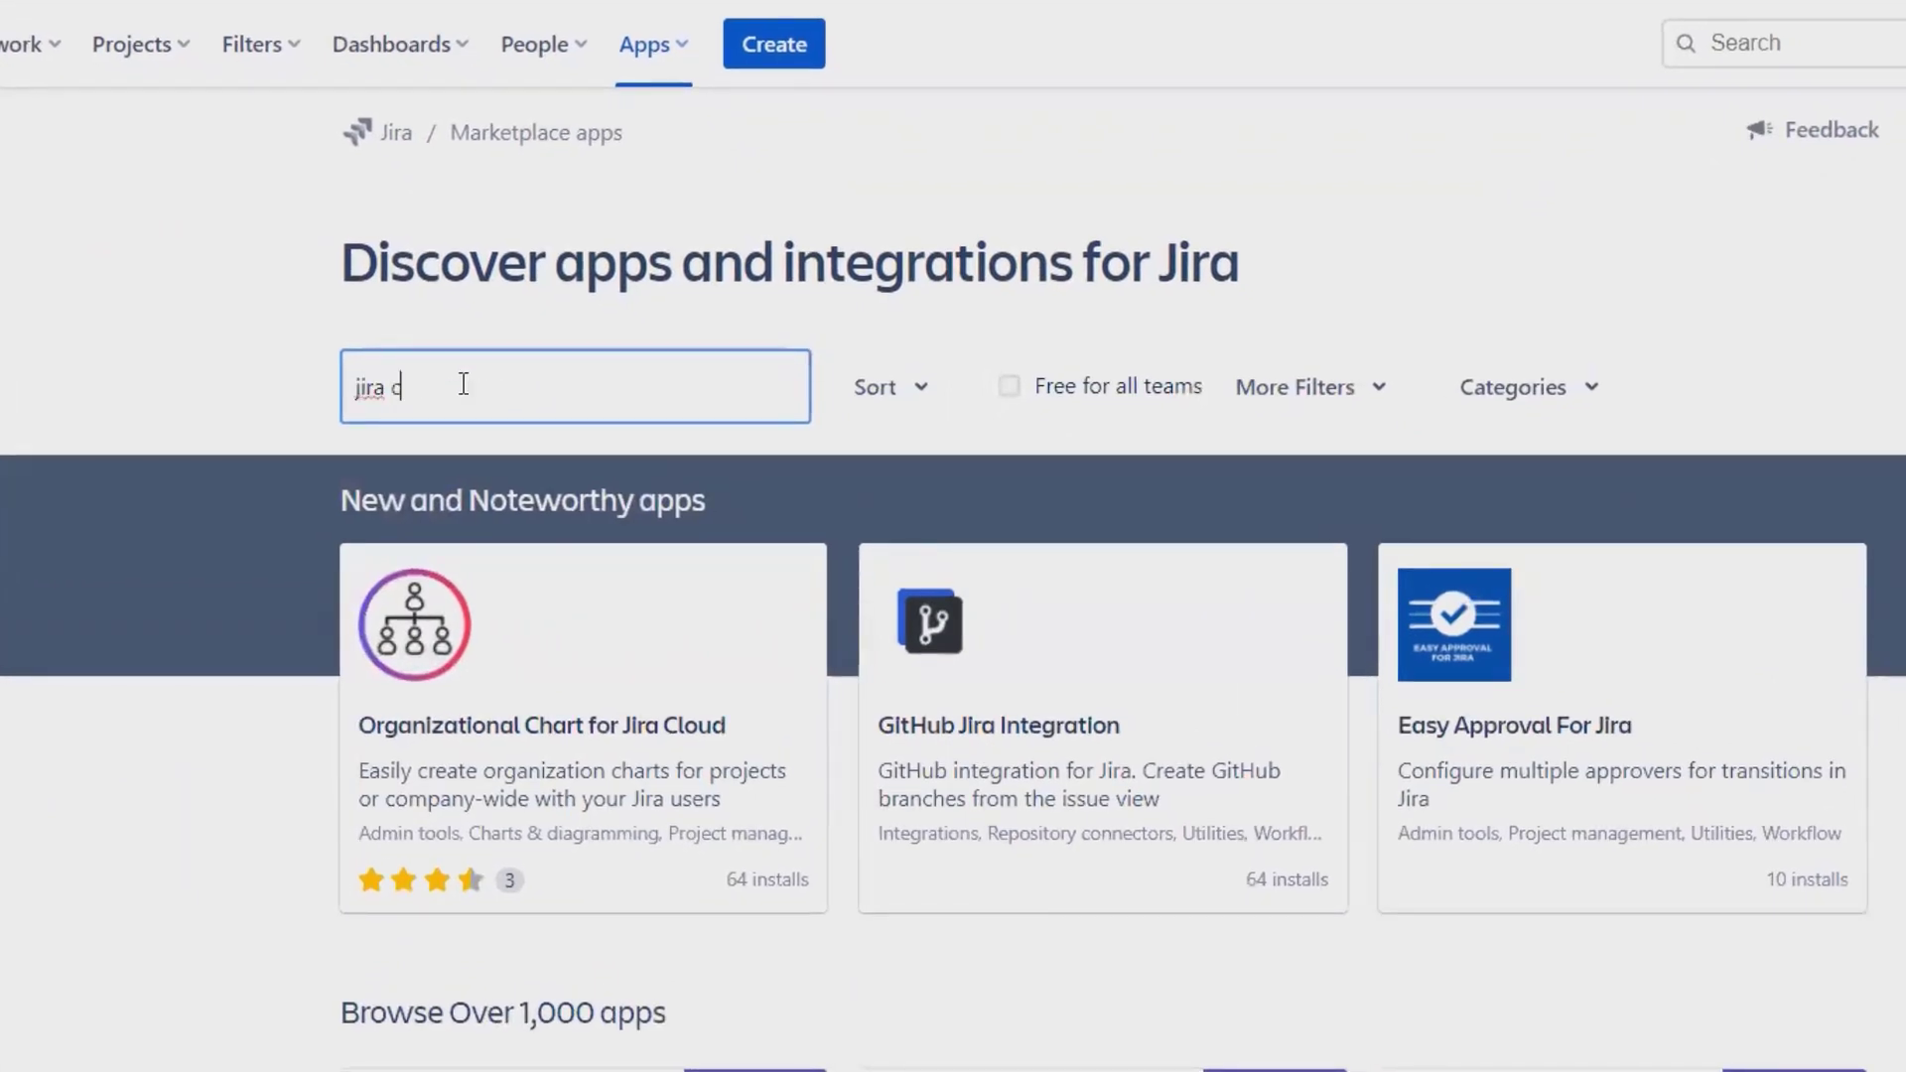
text(ustom report)
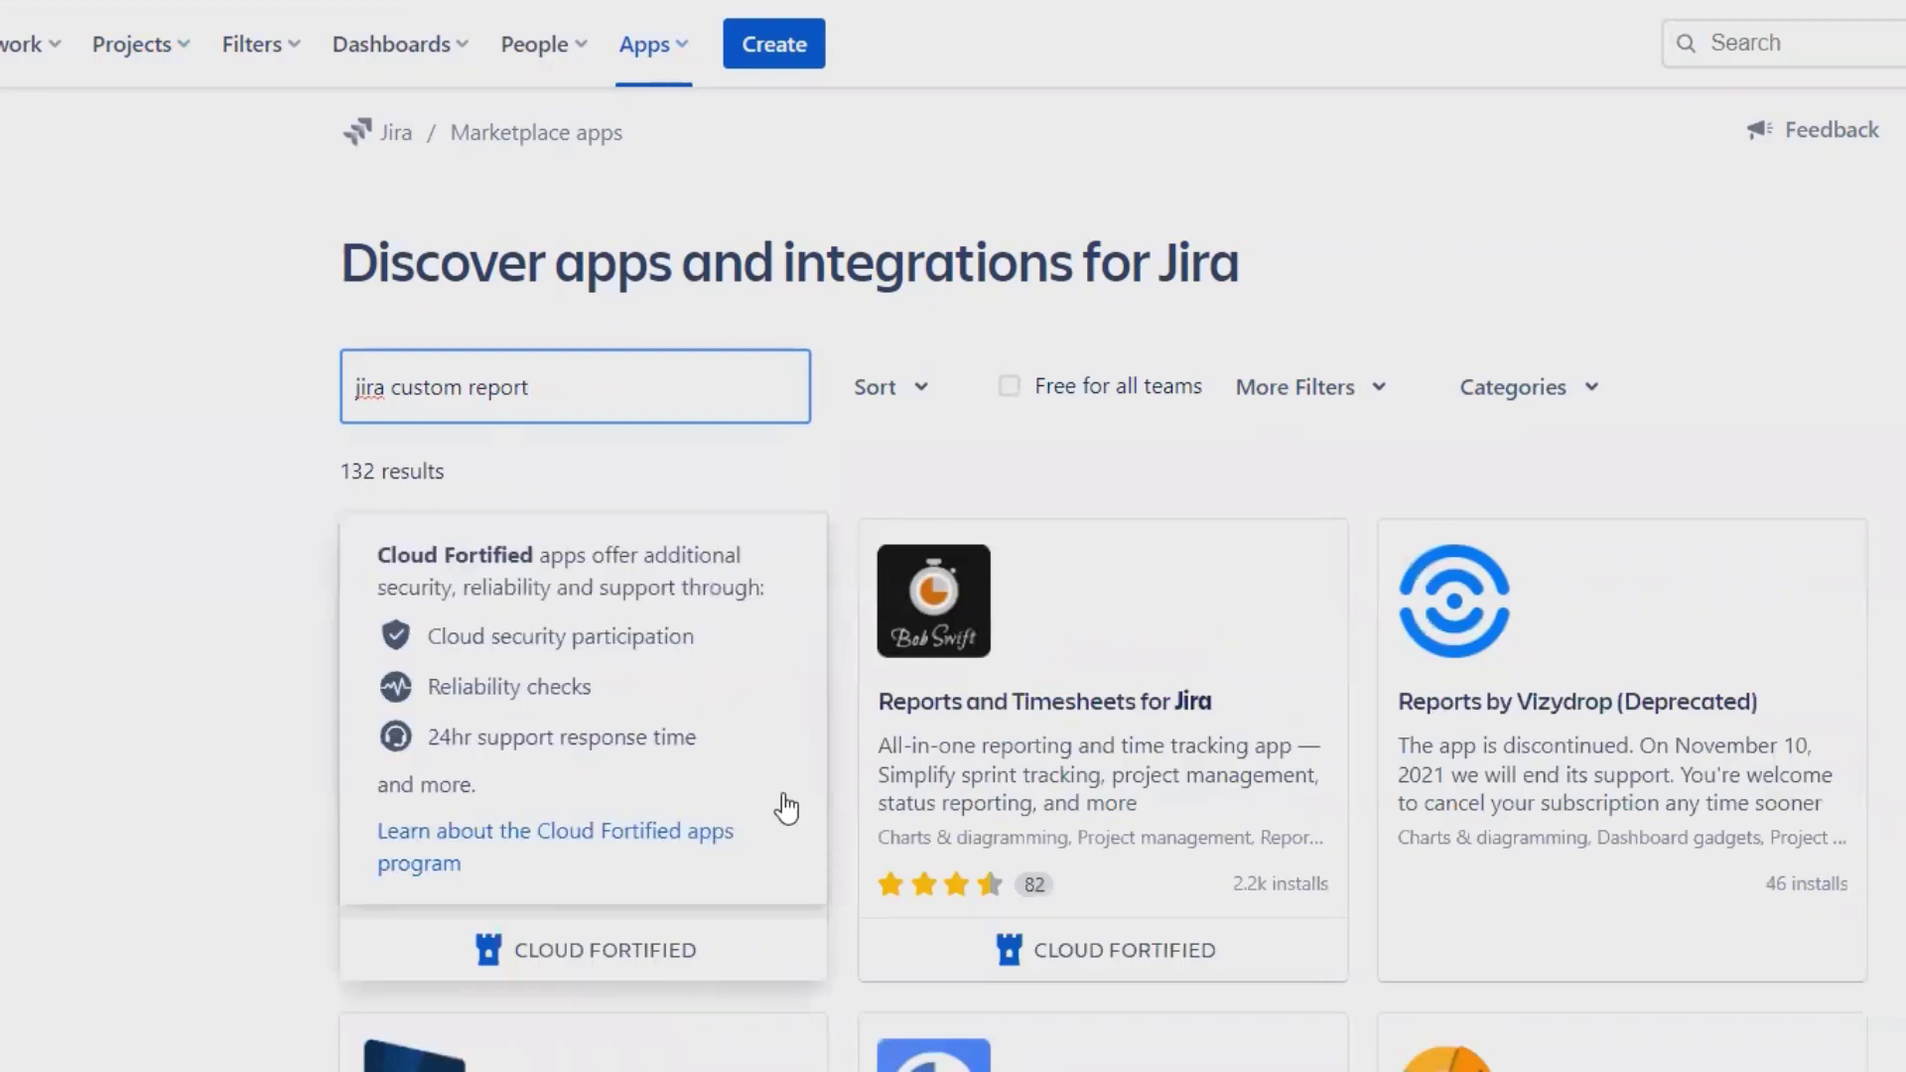
scroll(992, 744, down, 5)
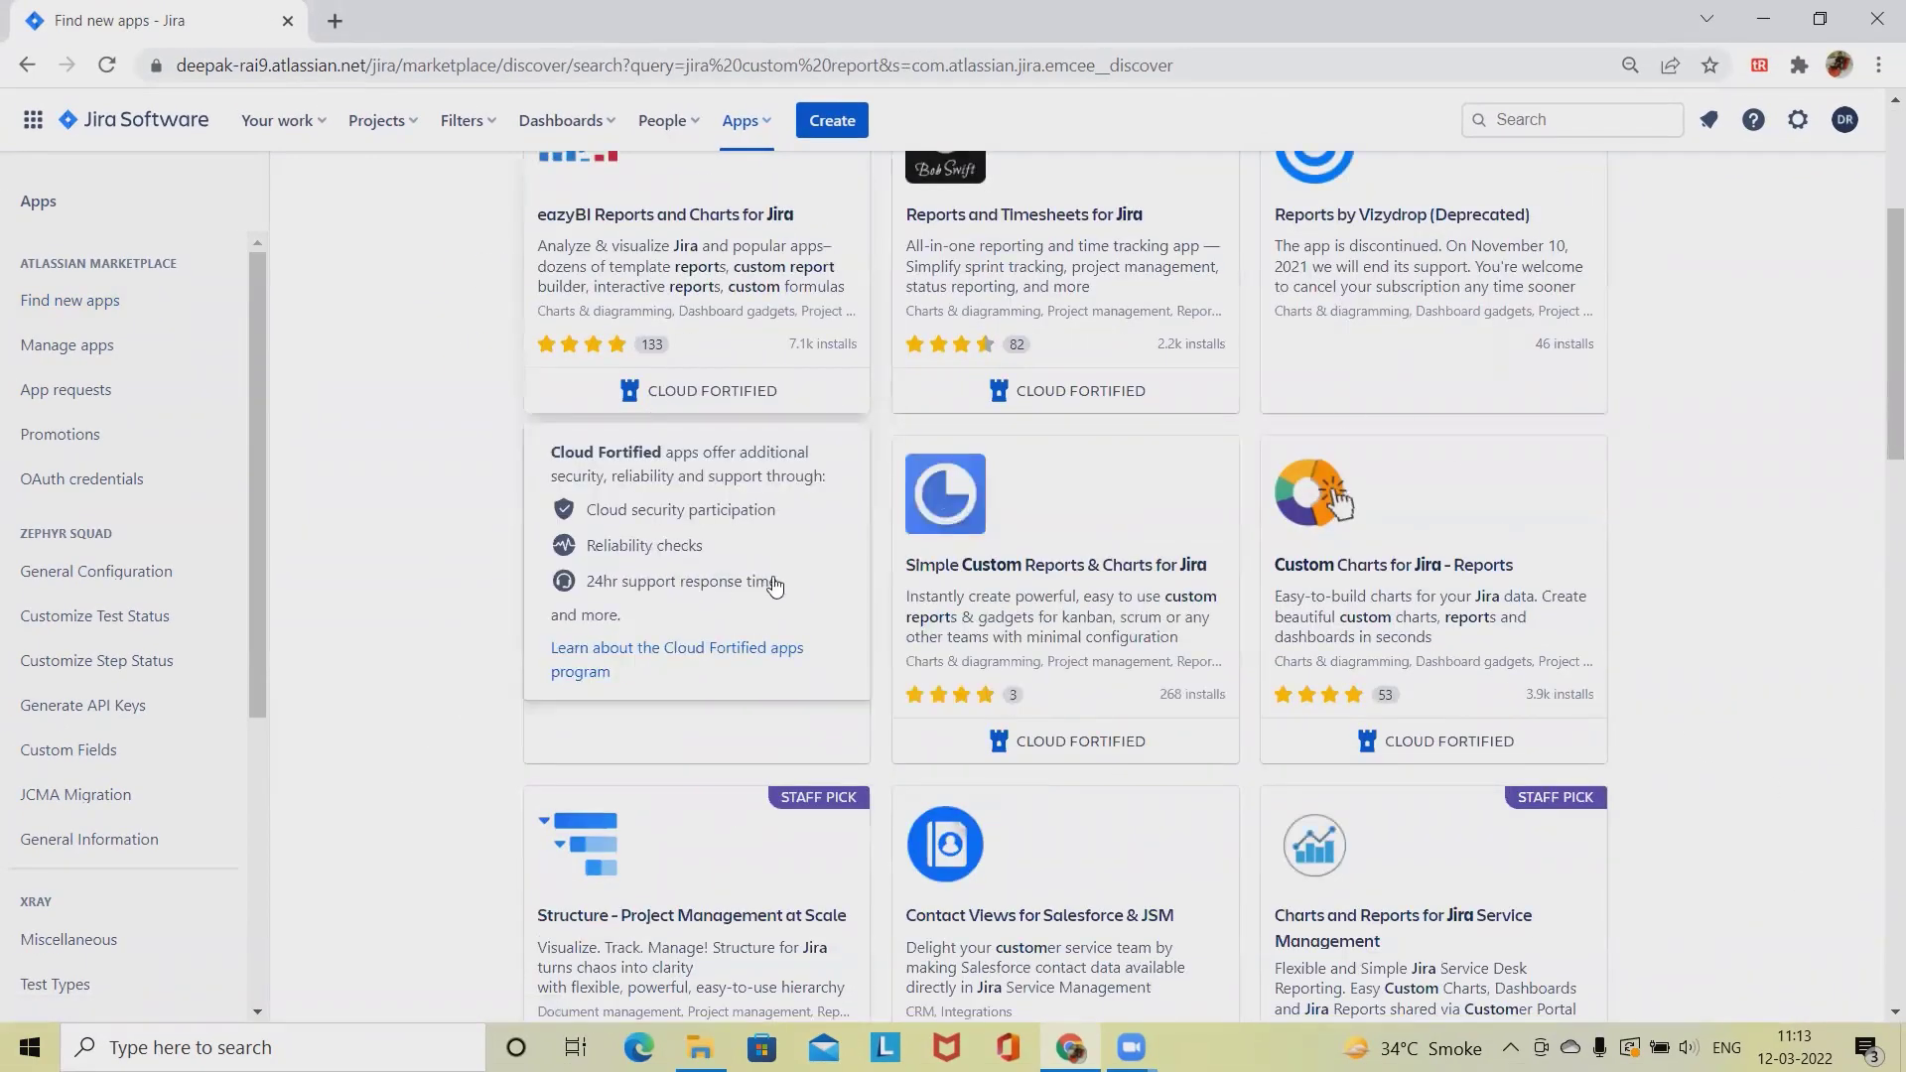
scroll(945, 693, up, 3)
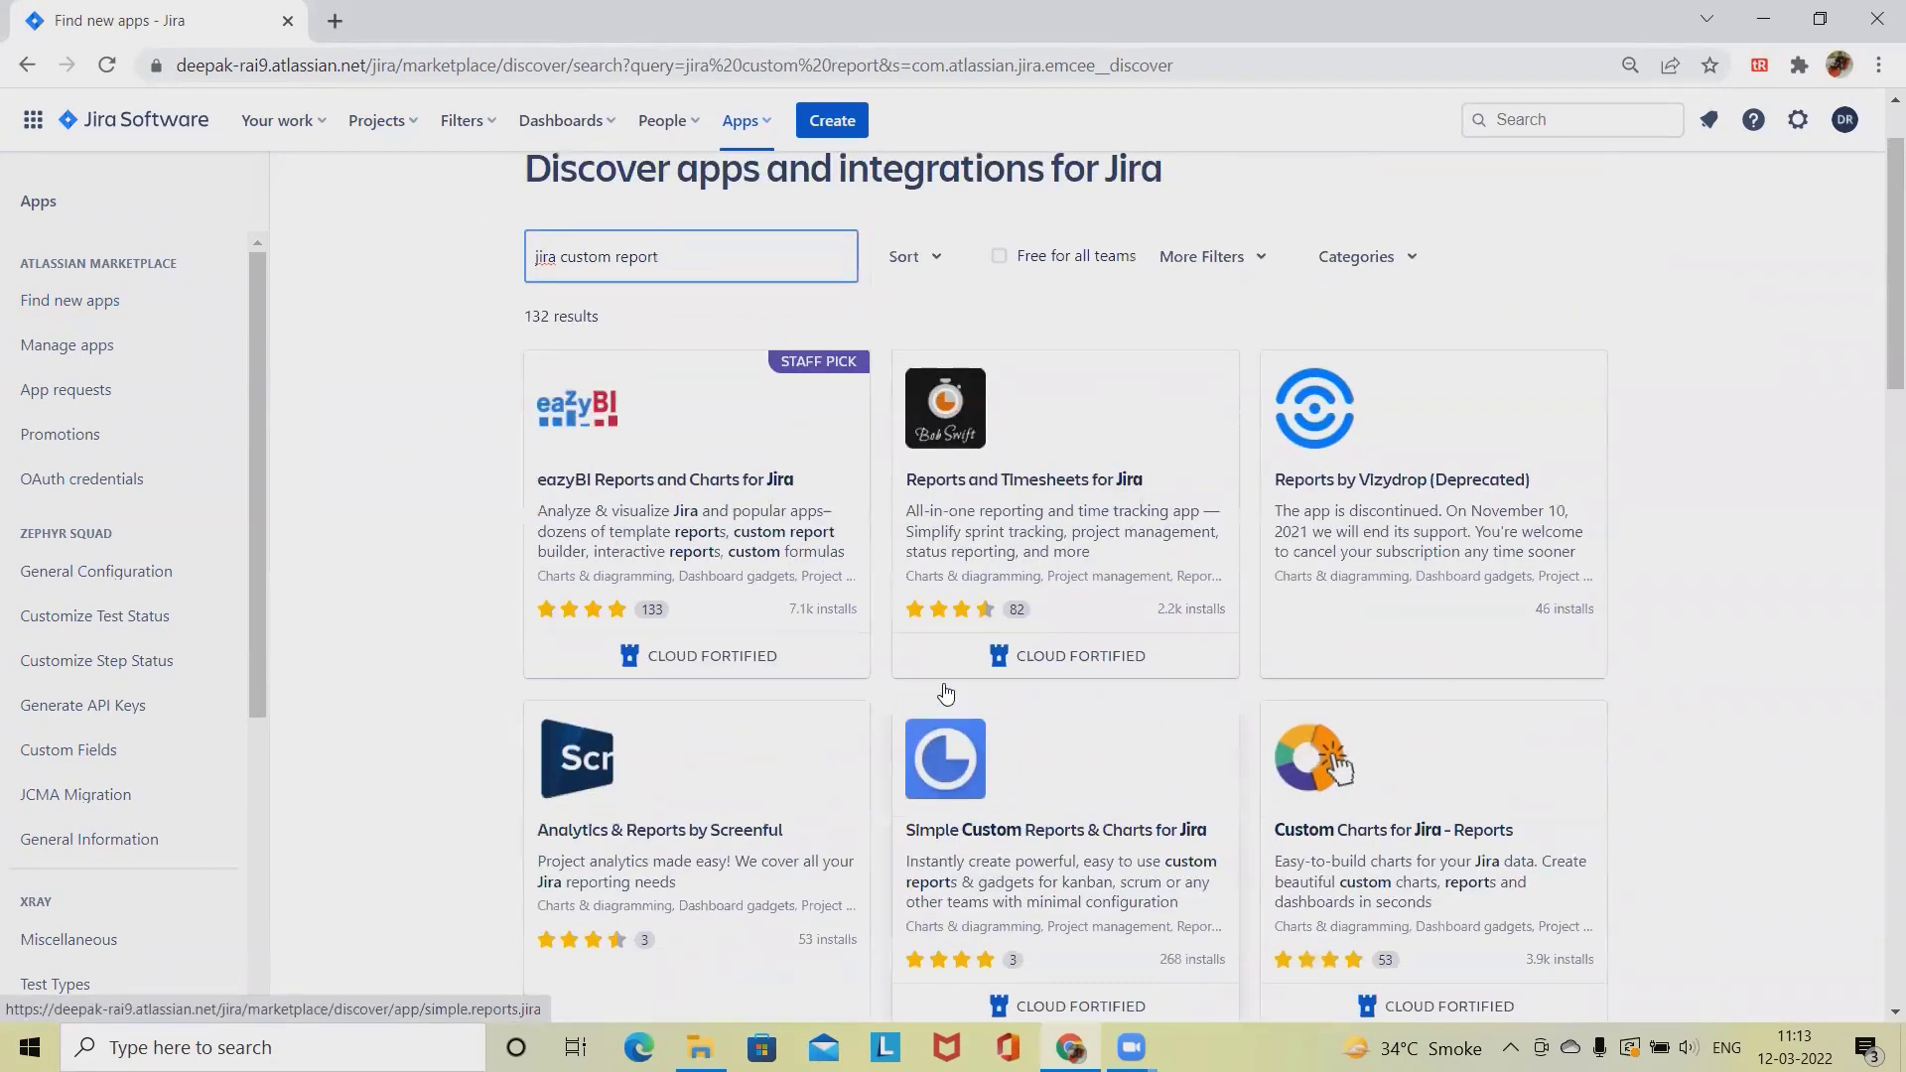
scroll(945, 693, up, 1)
scroll(1092, 744, down, 2)
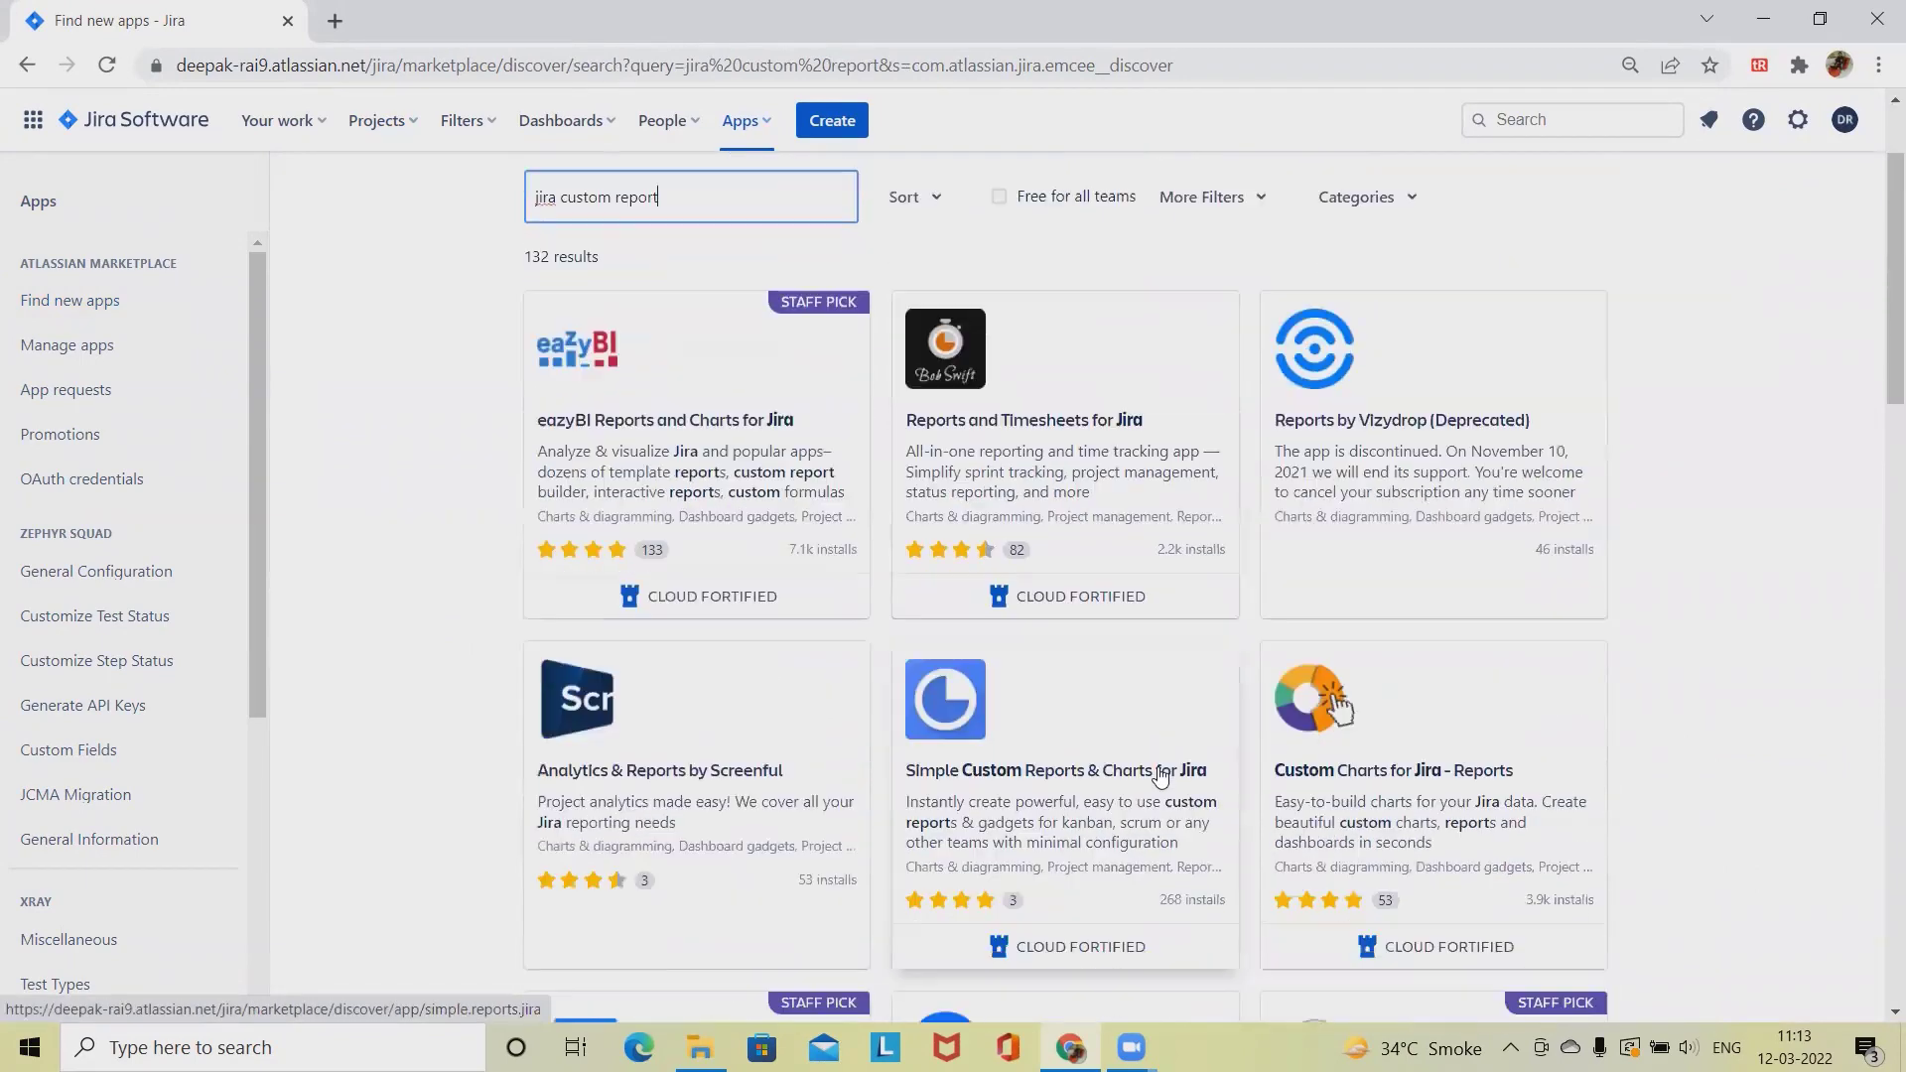
scroll(1162, 776, down, 2)
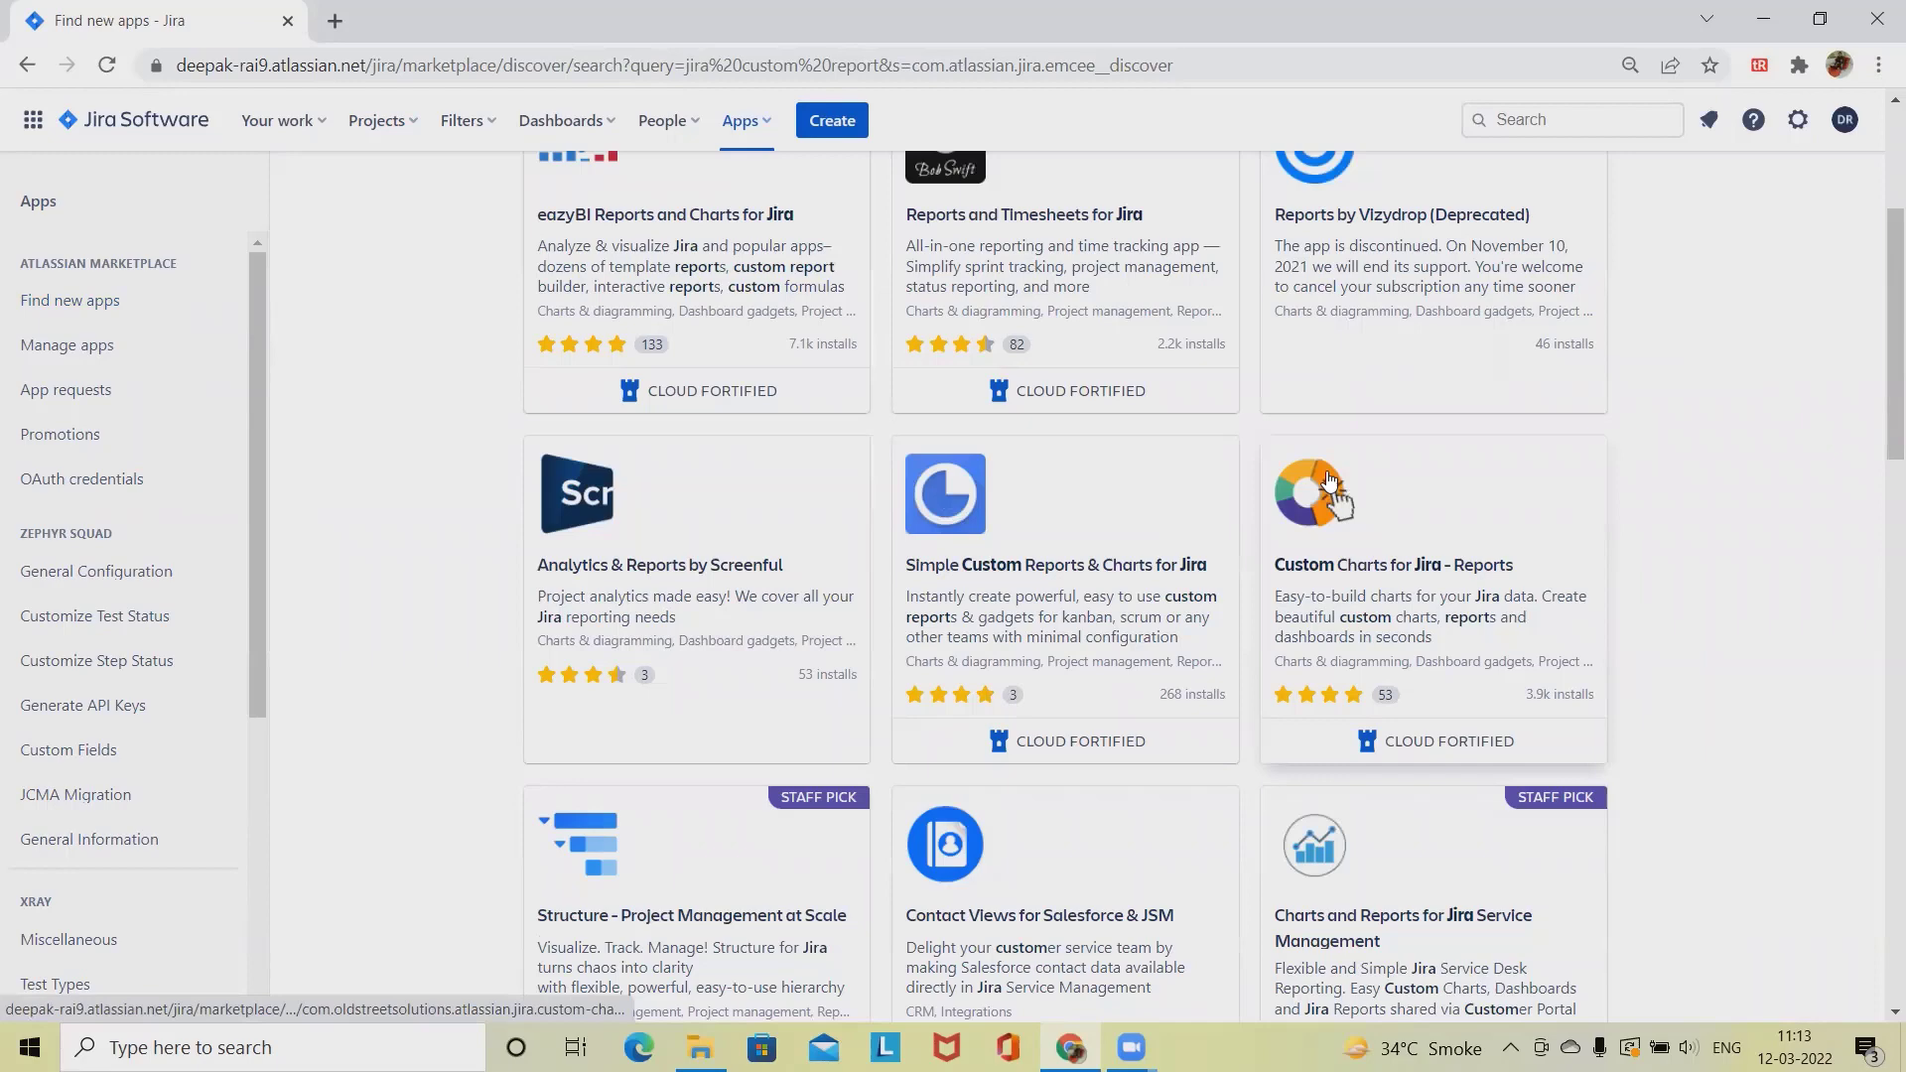
Start a free trial of the Custom Charts for Jira - Reports app
click(1386, 592)
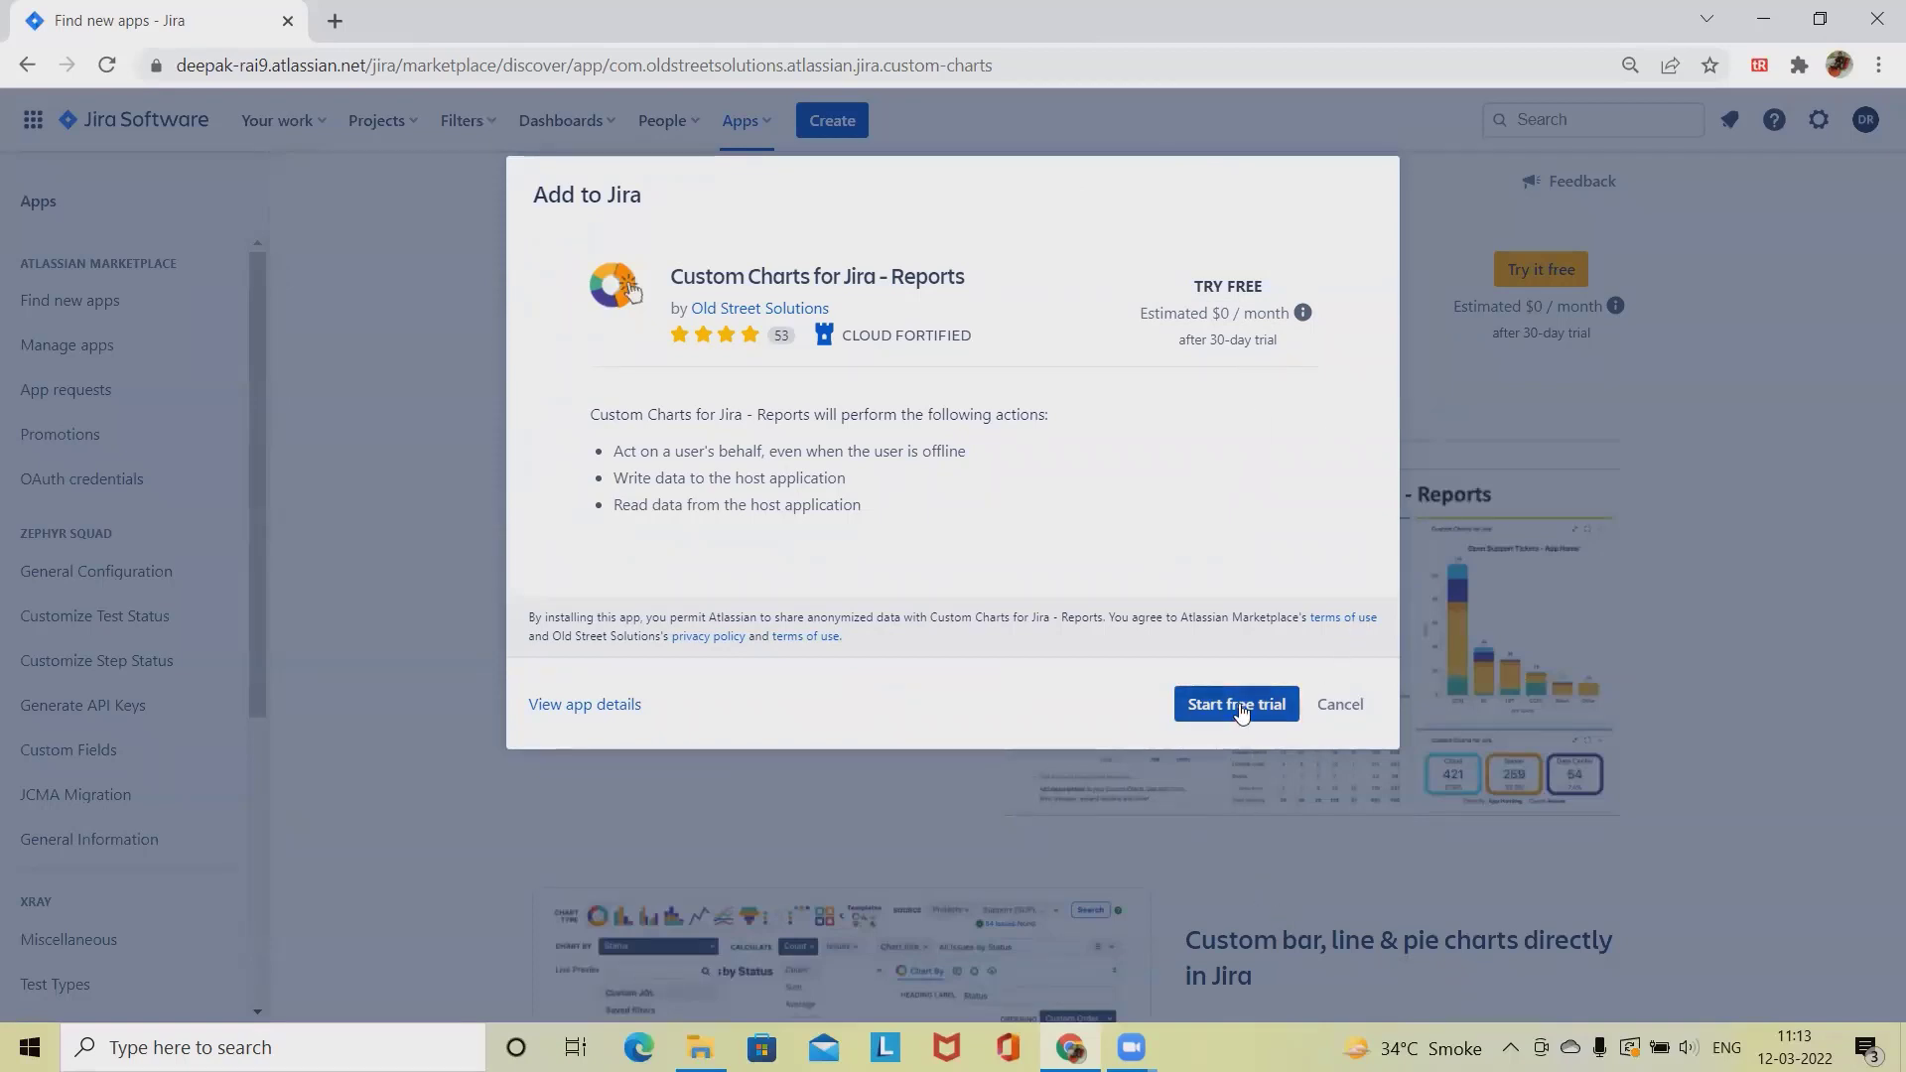
click(1240, 711)
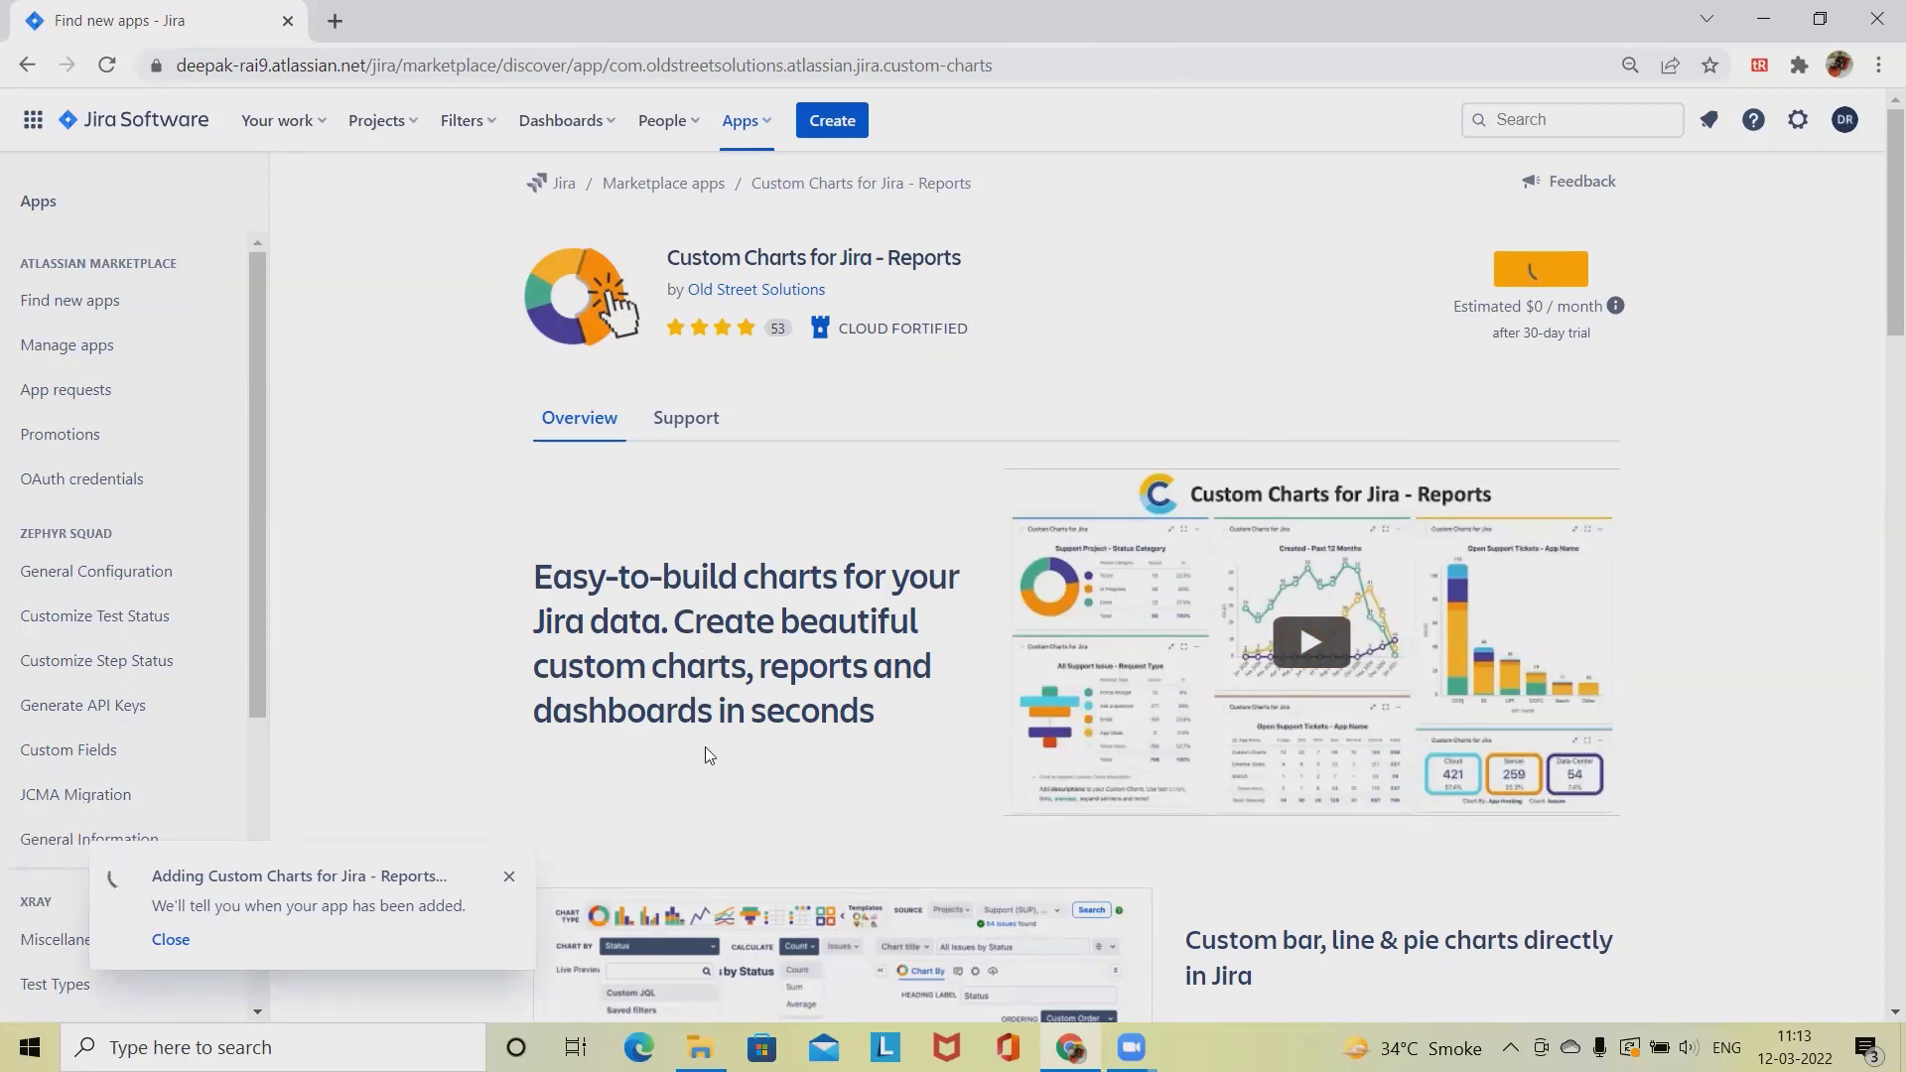
Open the Old Street Solutions vendor page in a new tab, then return to the Custom Charts tab
right_click(760, 291)
click(852, 311)
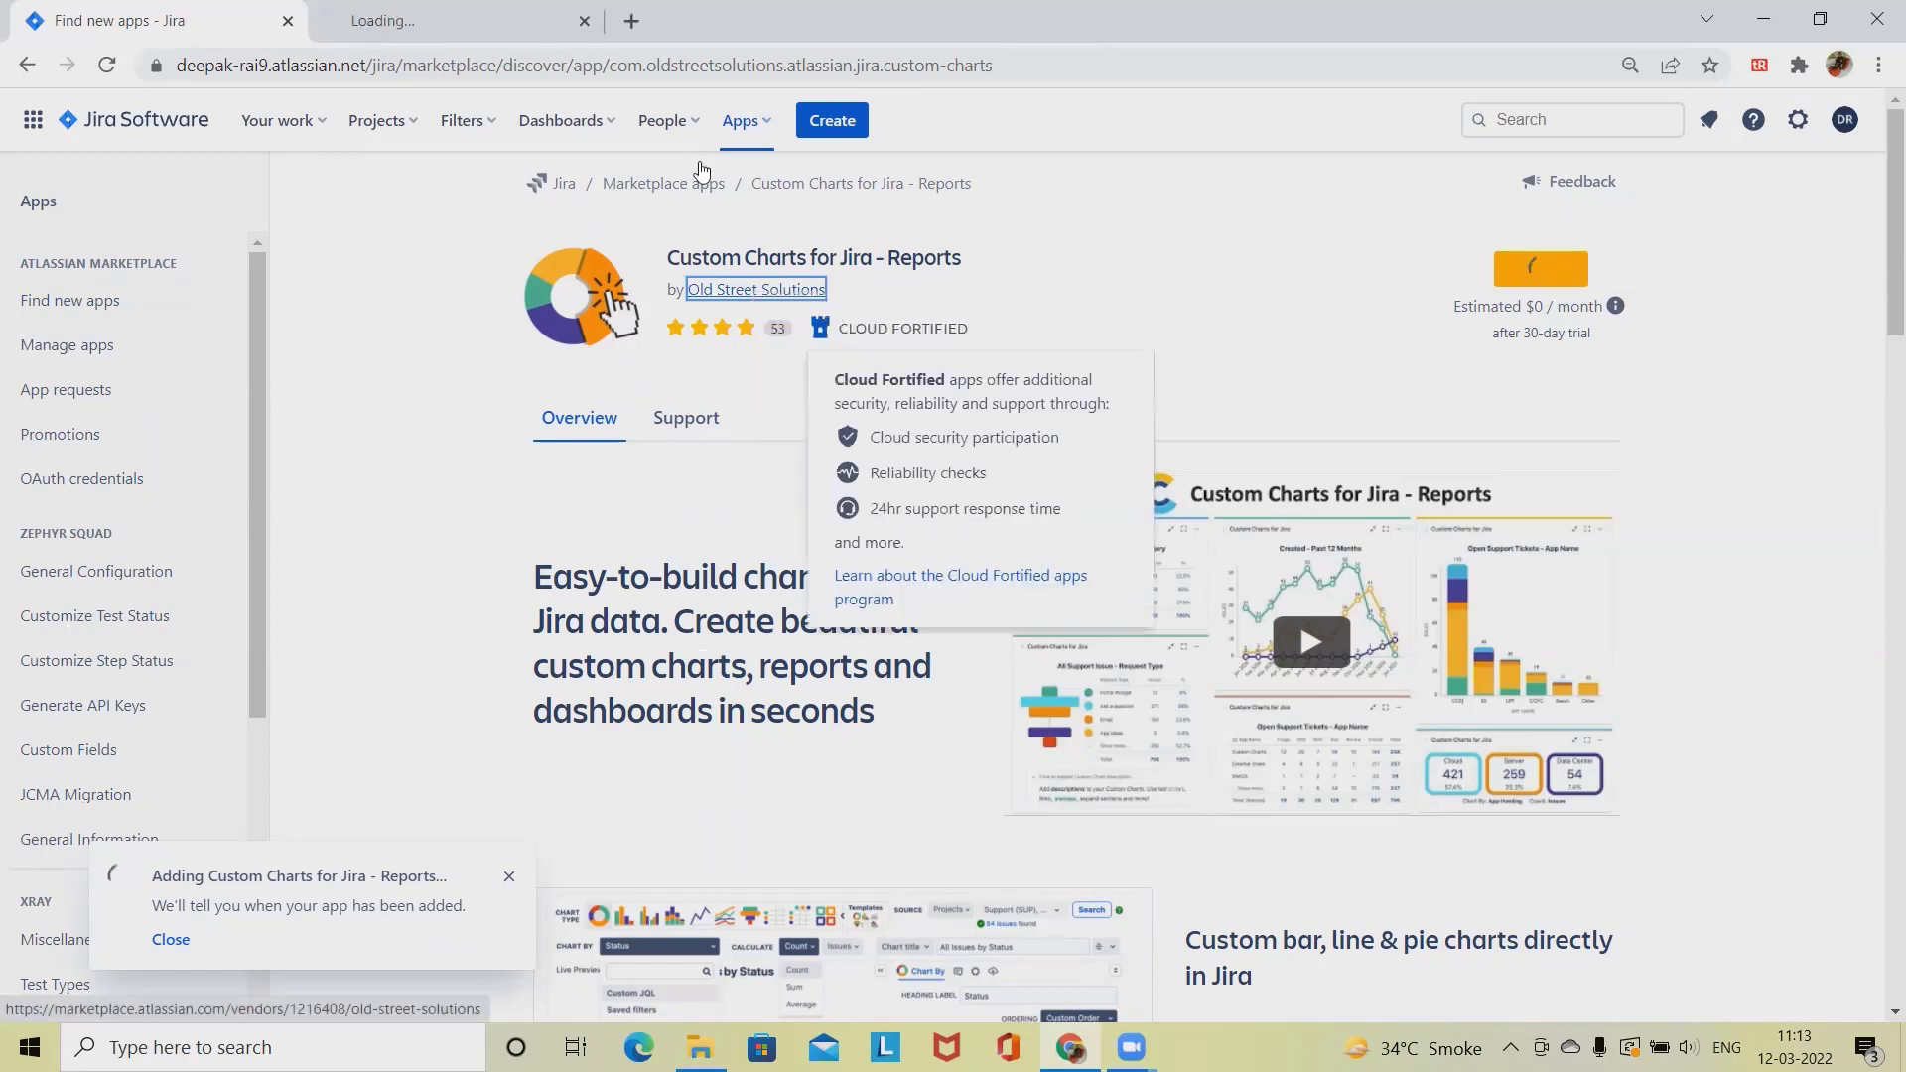
click(512, 41)
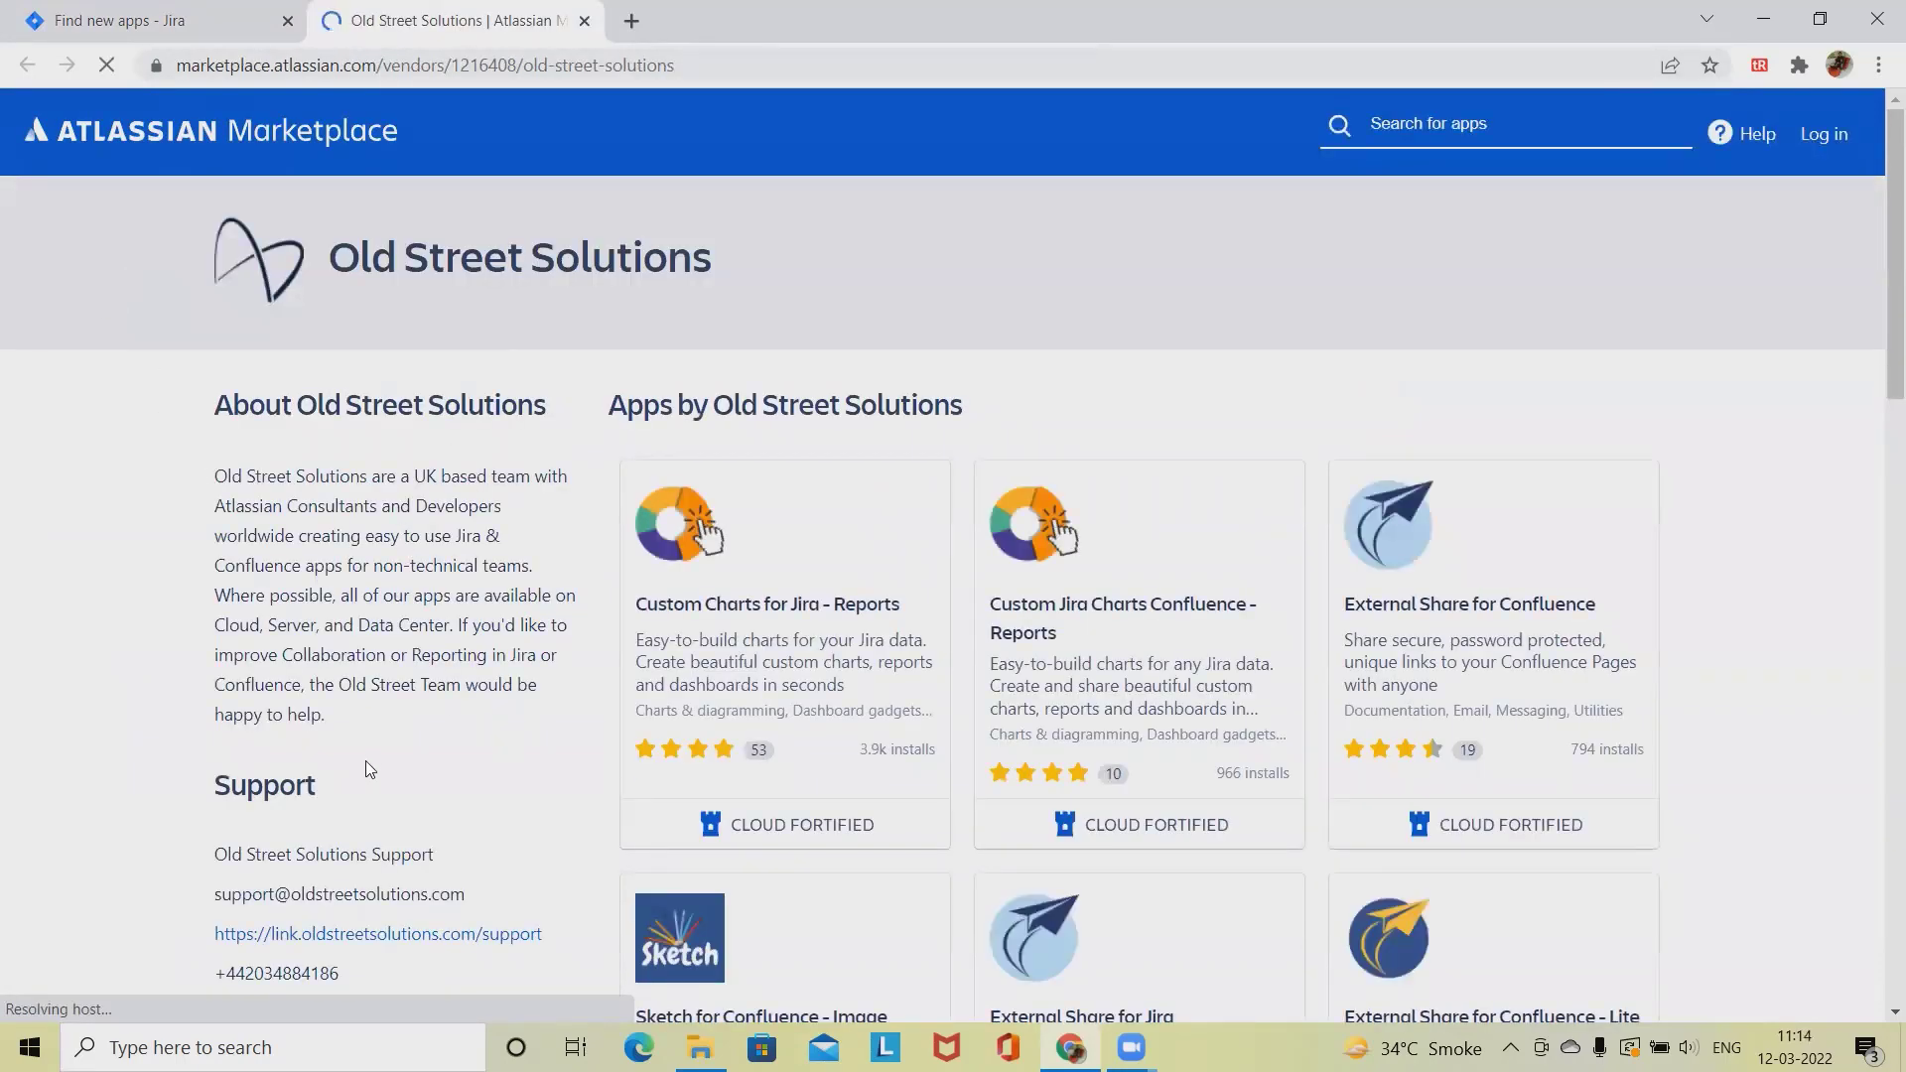
scroll(669, 759, down, 2)
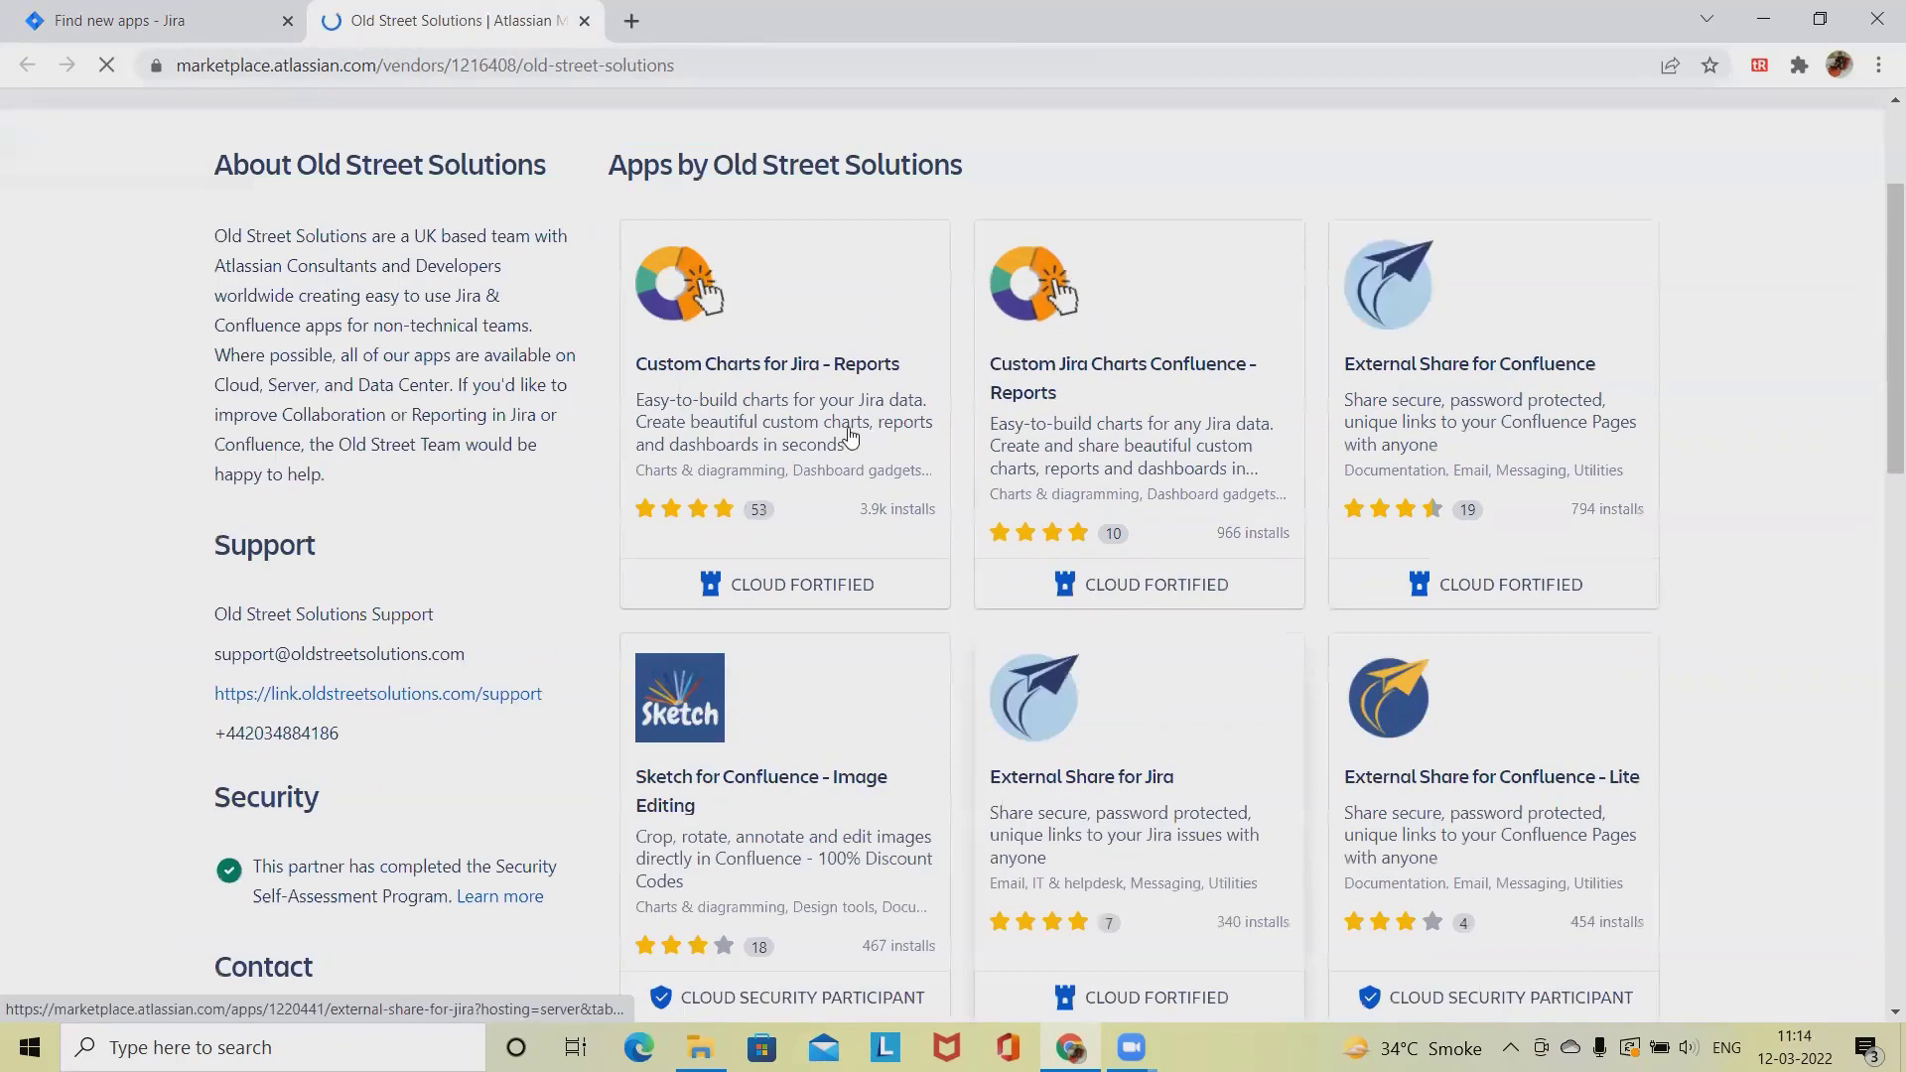
click(198, 12)
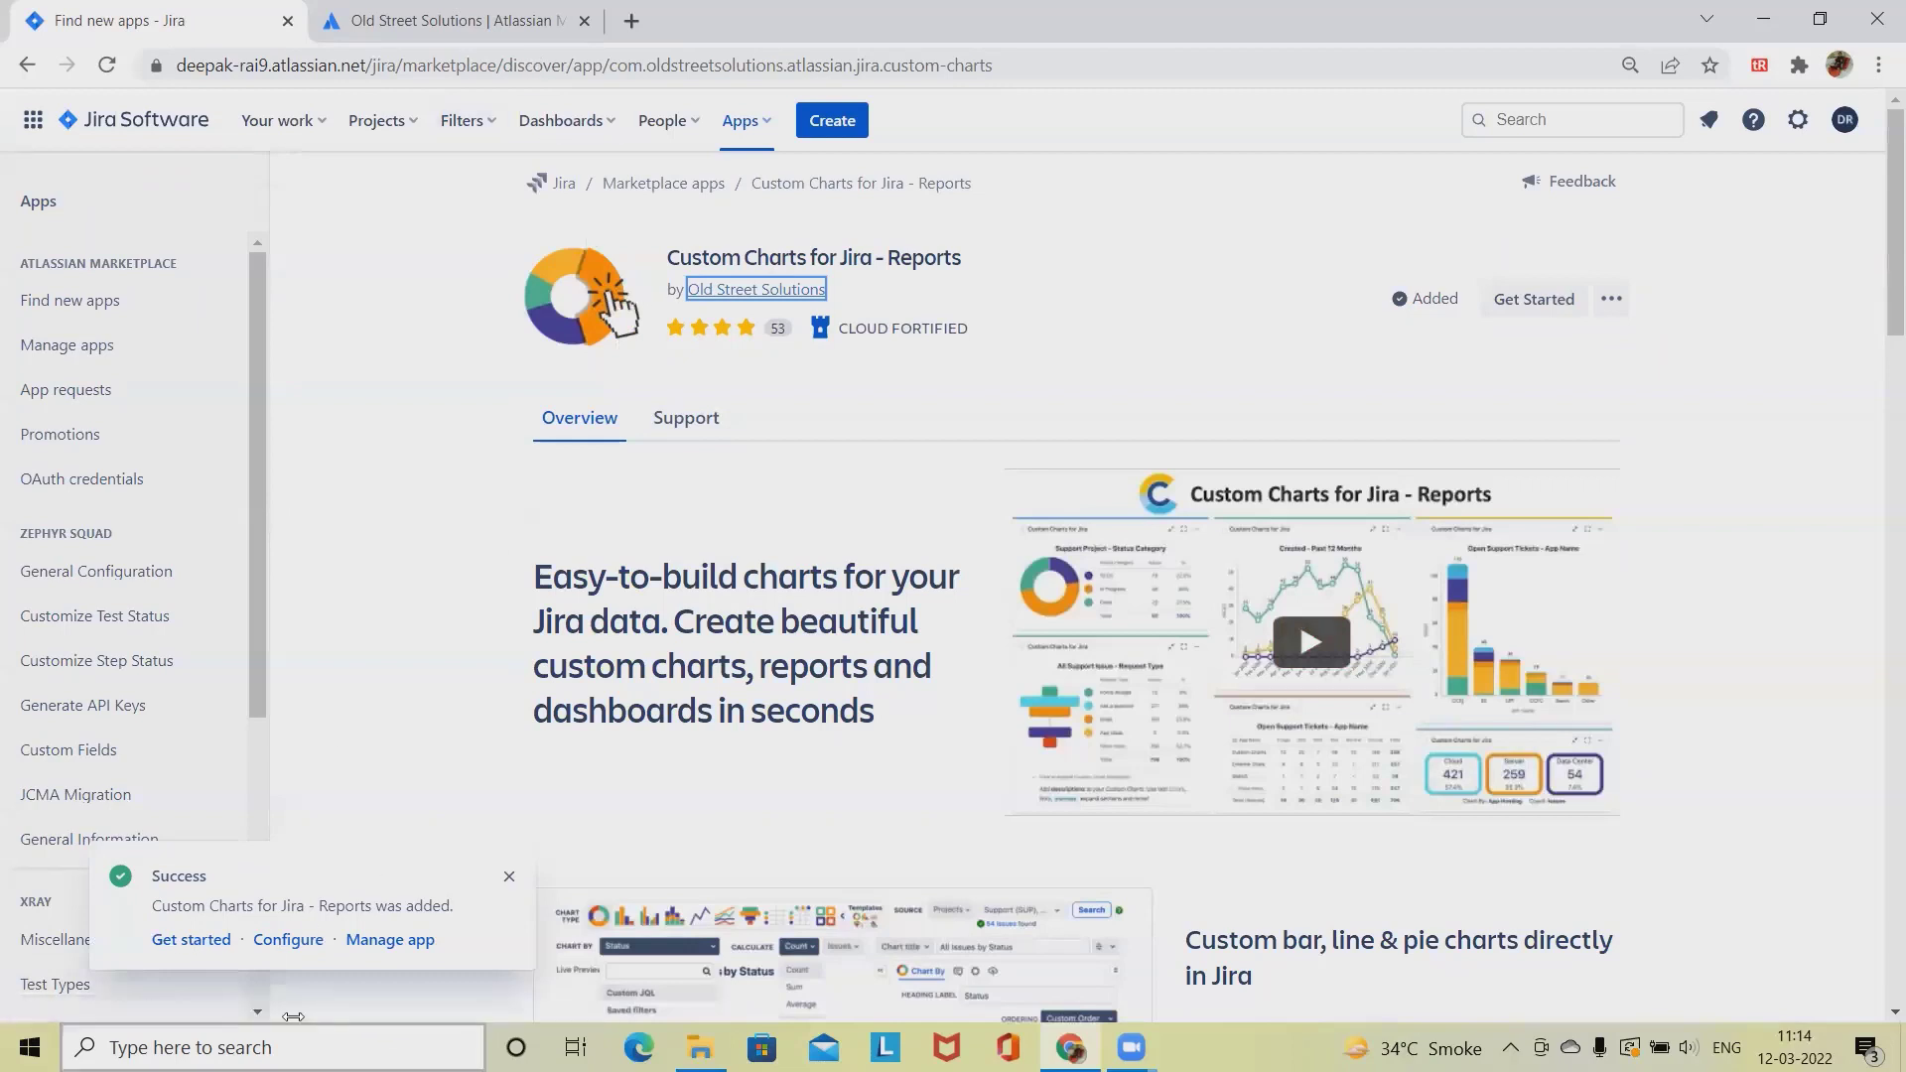
Open Custom Charts settings, keeping number format 123456.78 and date format 20 Jan 2021
click(287, 943)
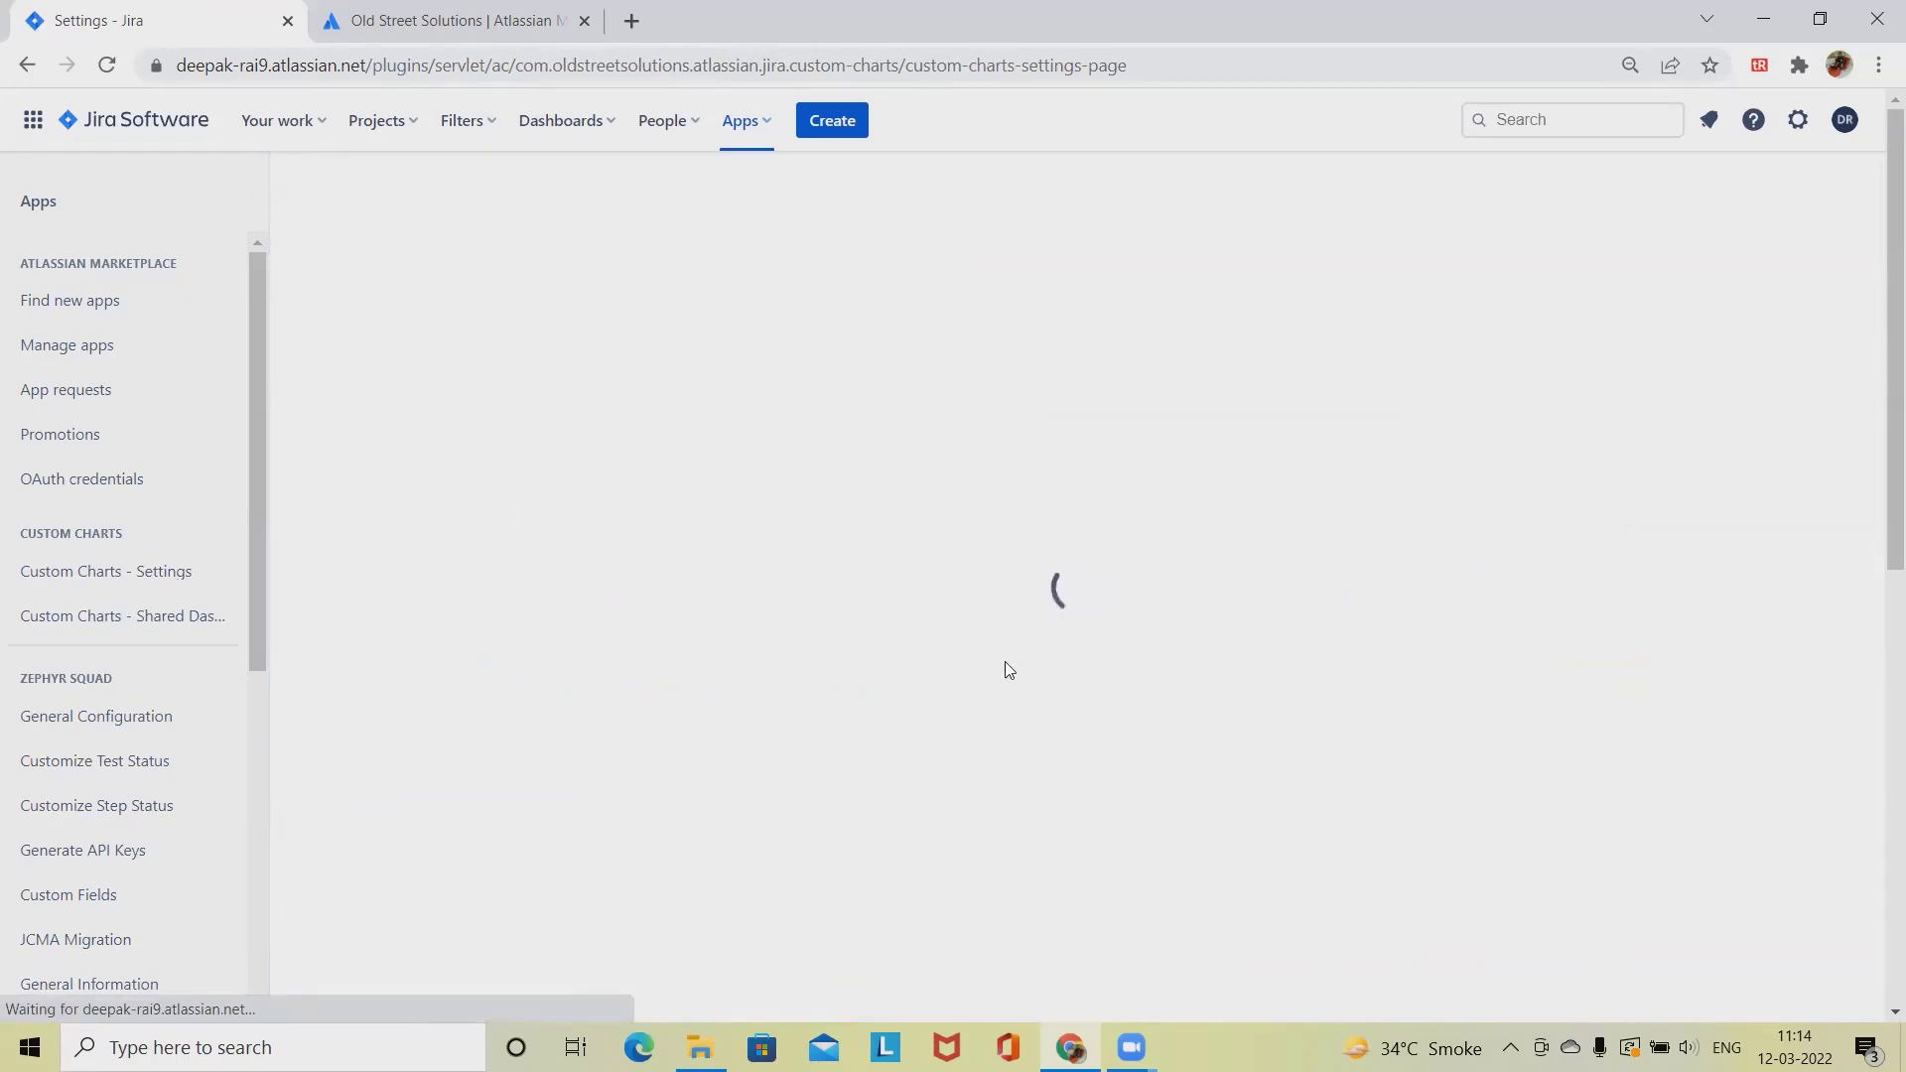
scroll(476, 533, down, 1)
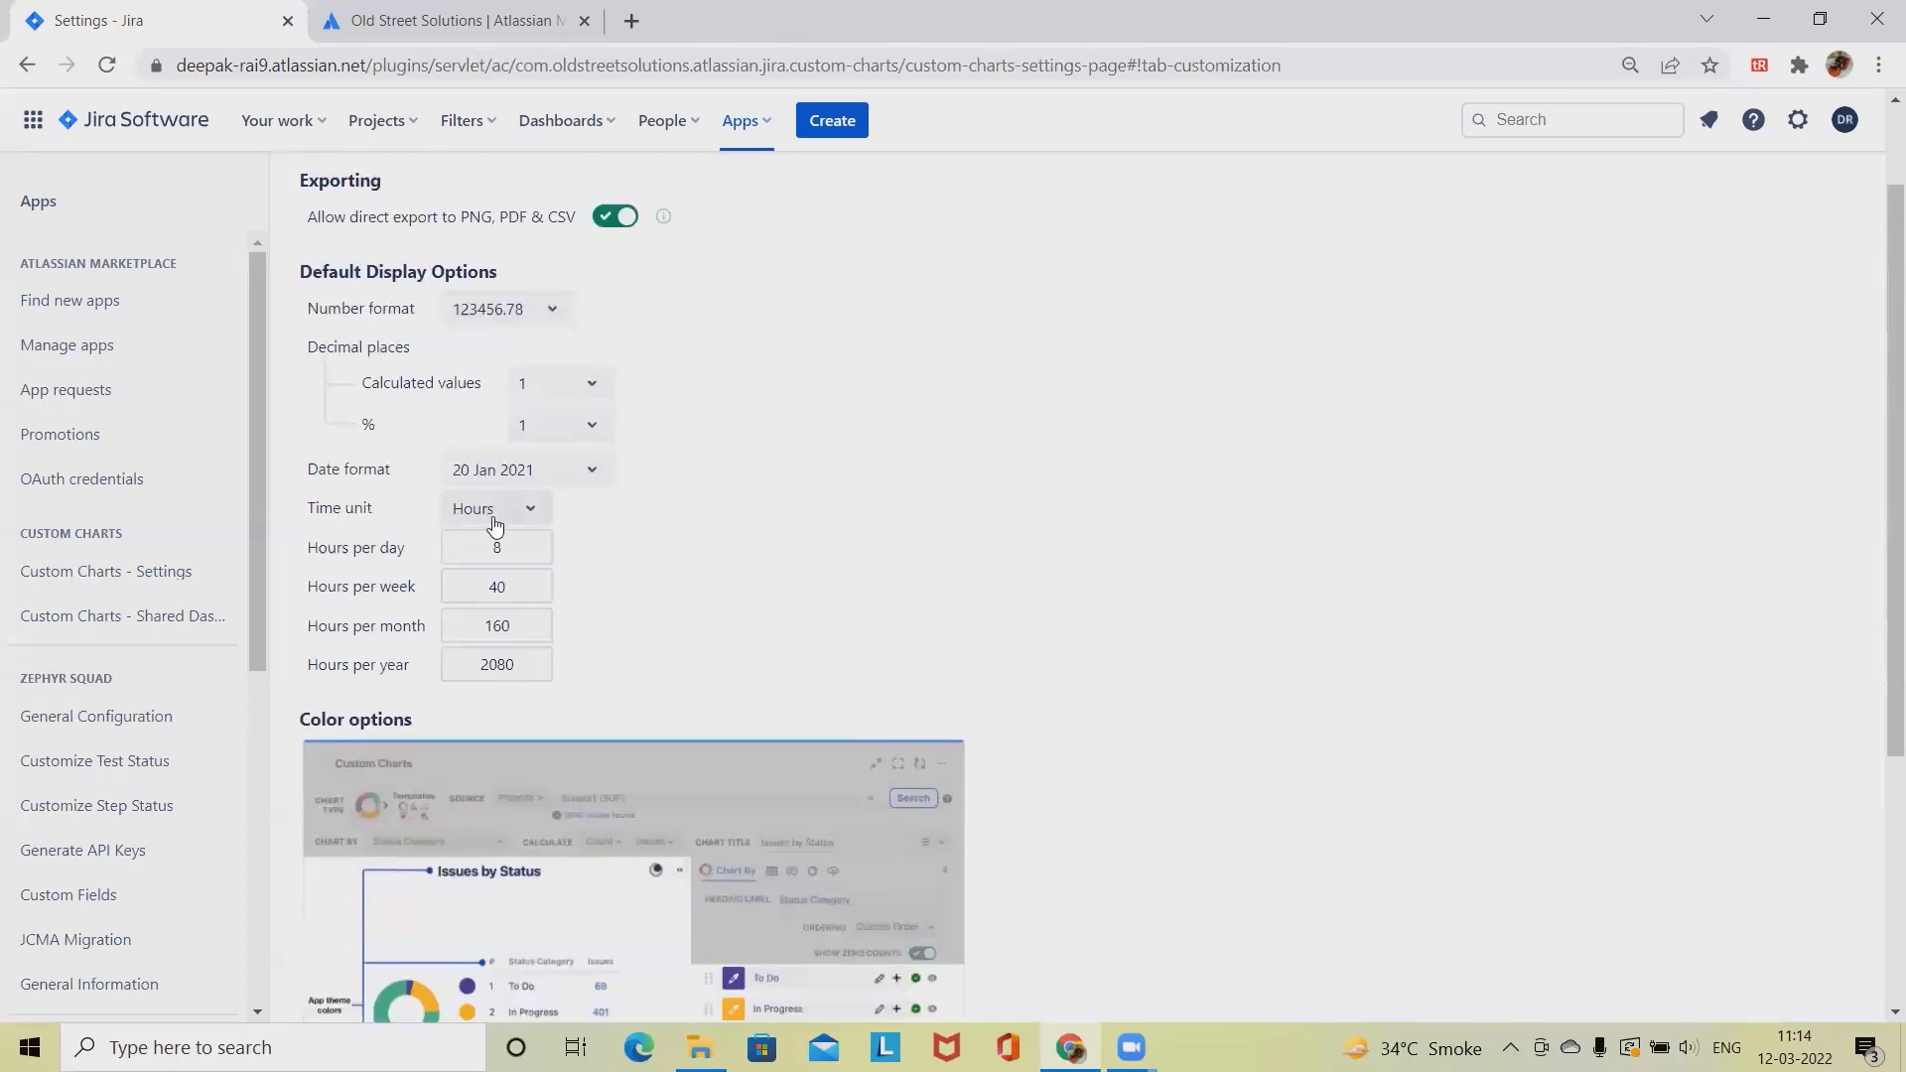
click(536, 316)
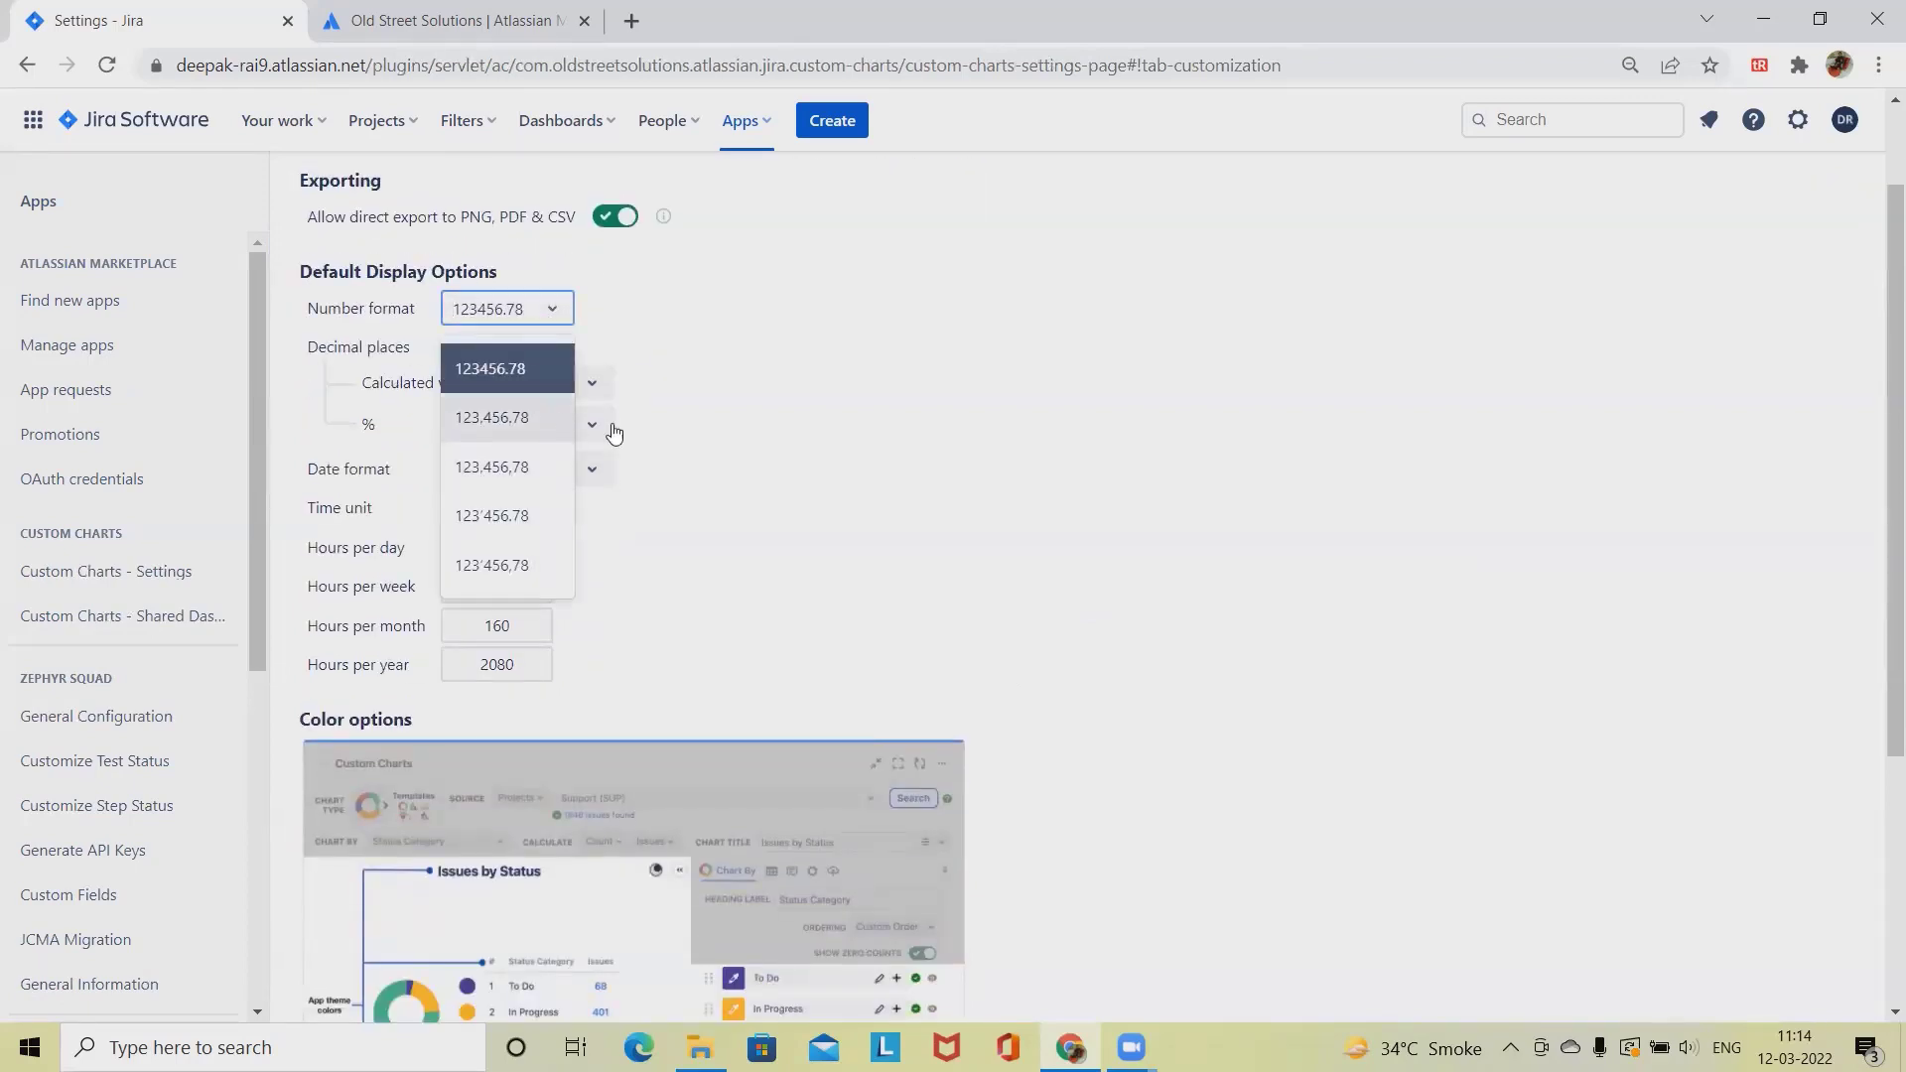
click(839, 473)
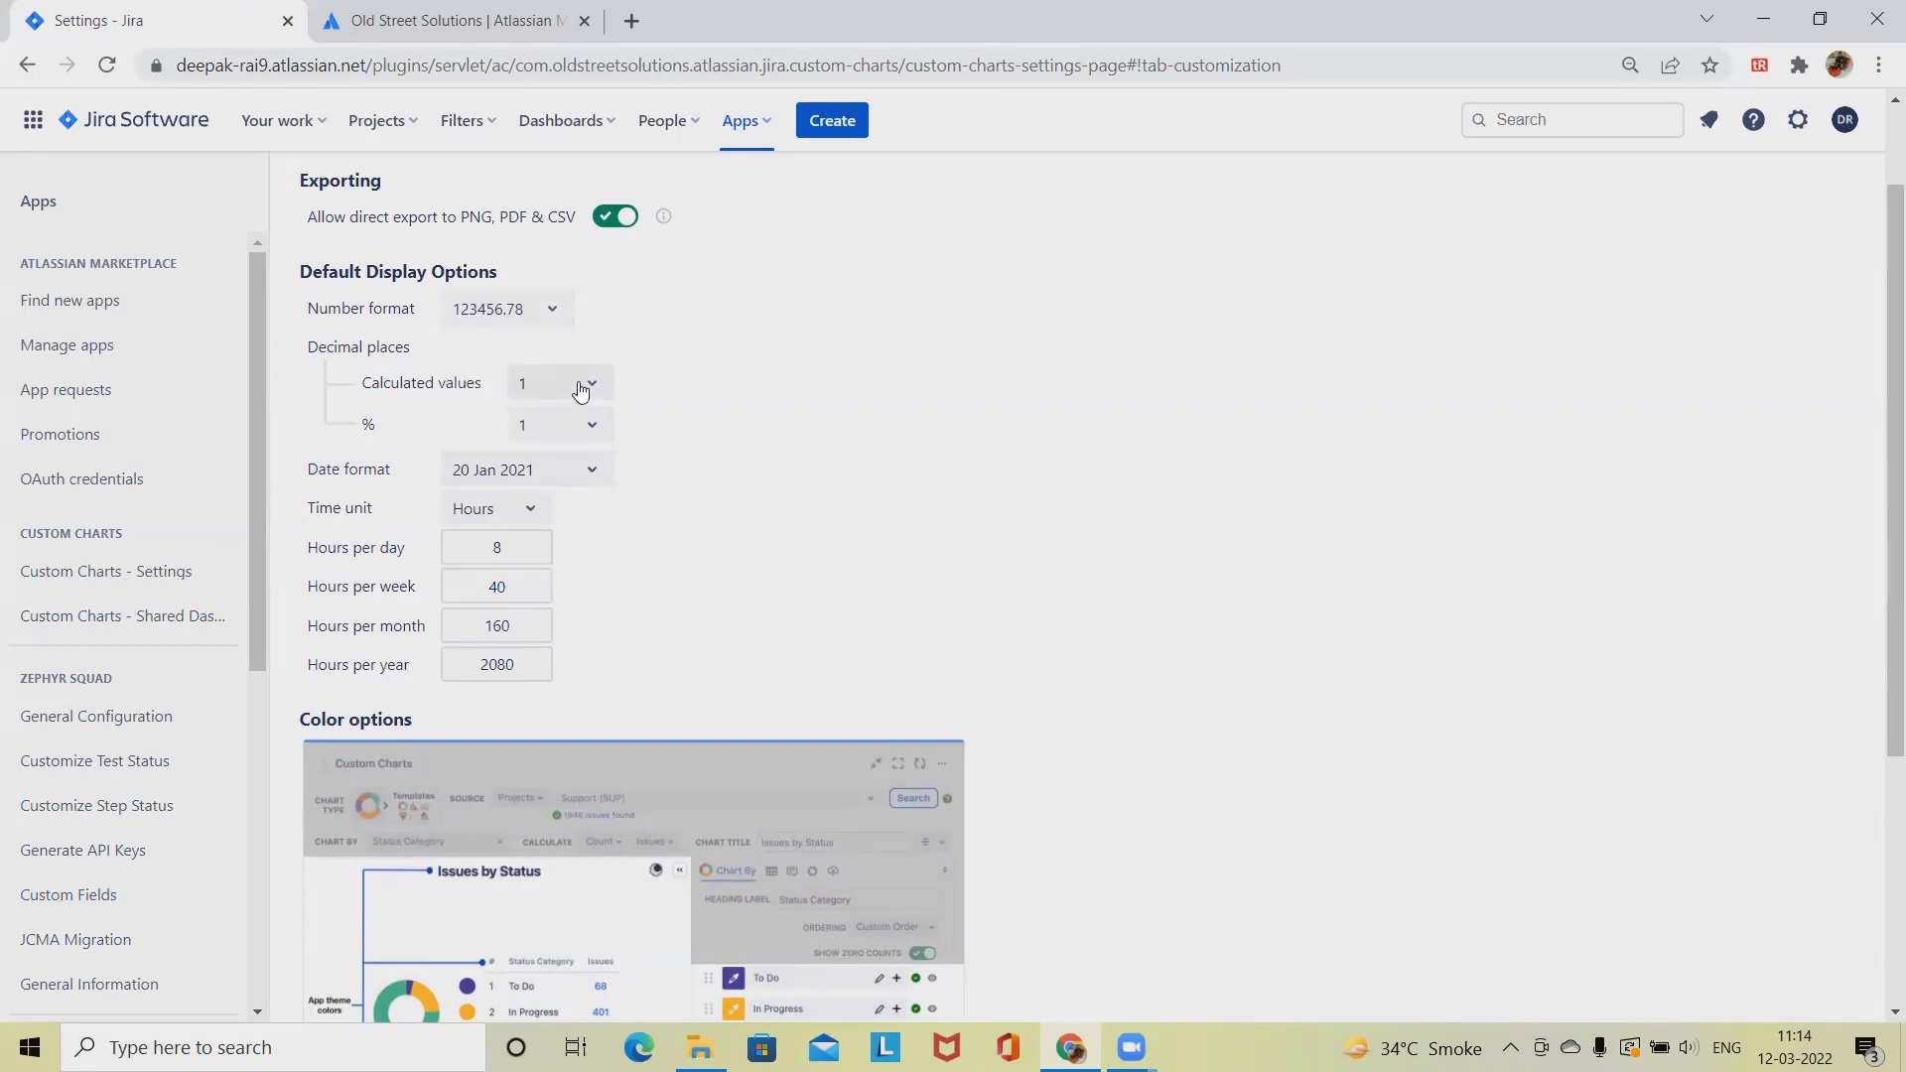
click(581, 474)
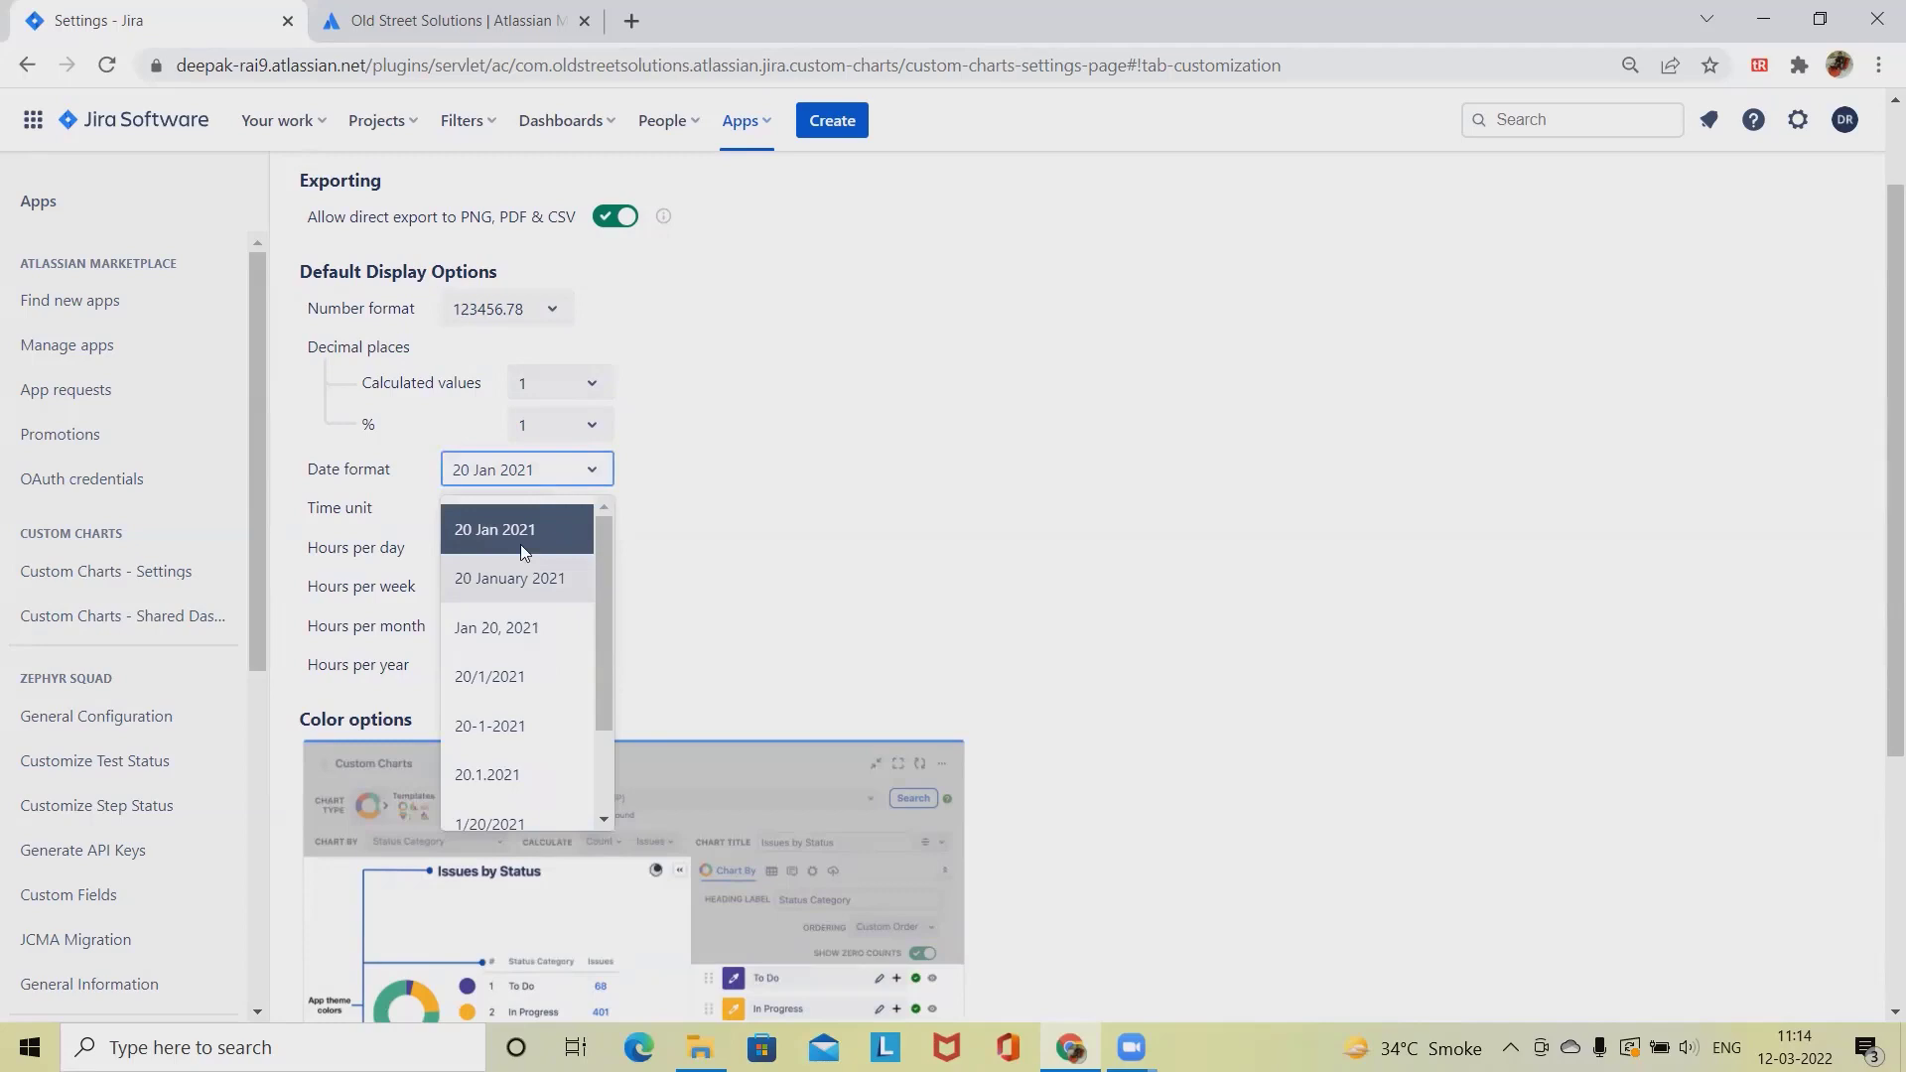
click(508, 530)
click(596, 481)
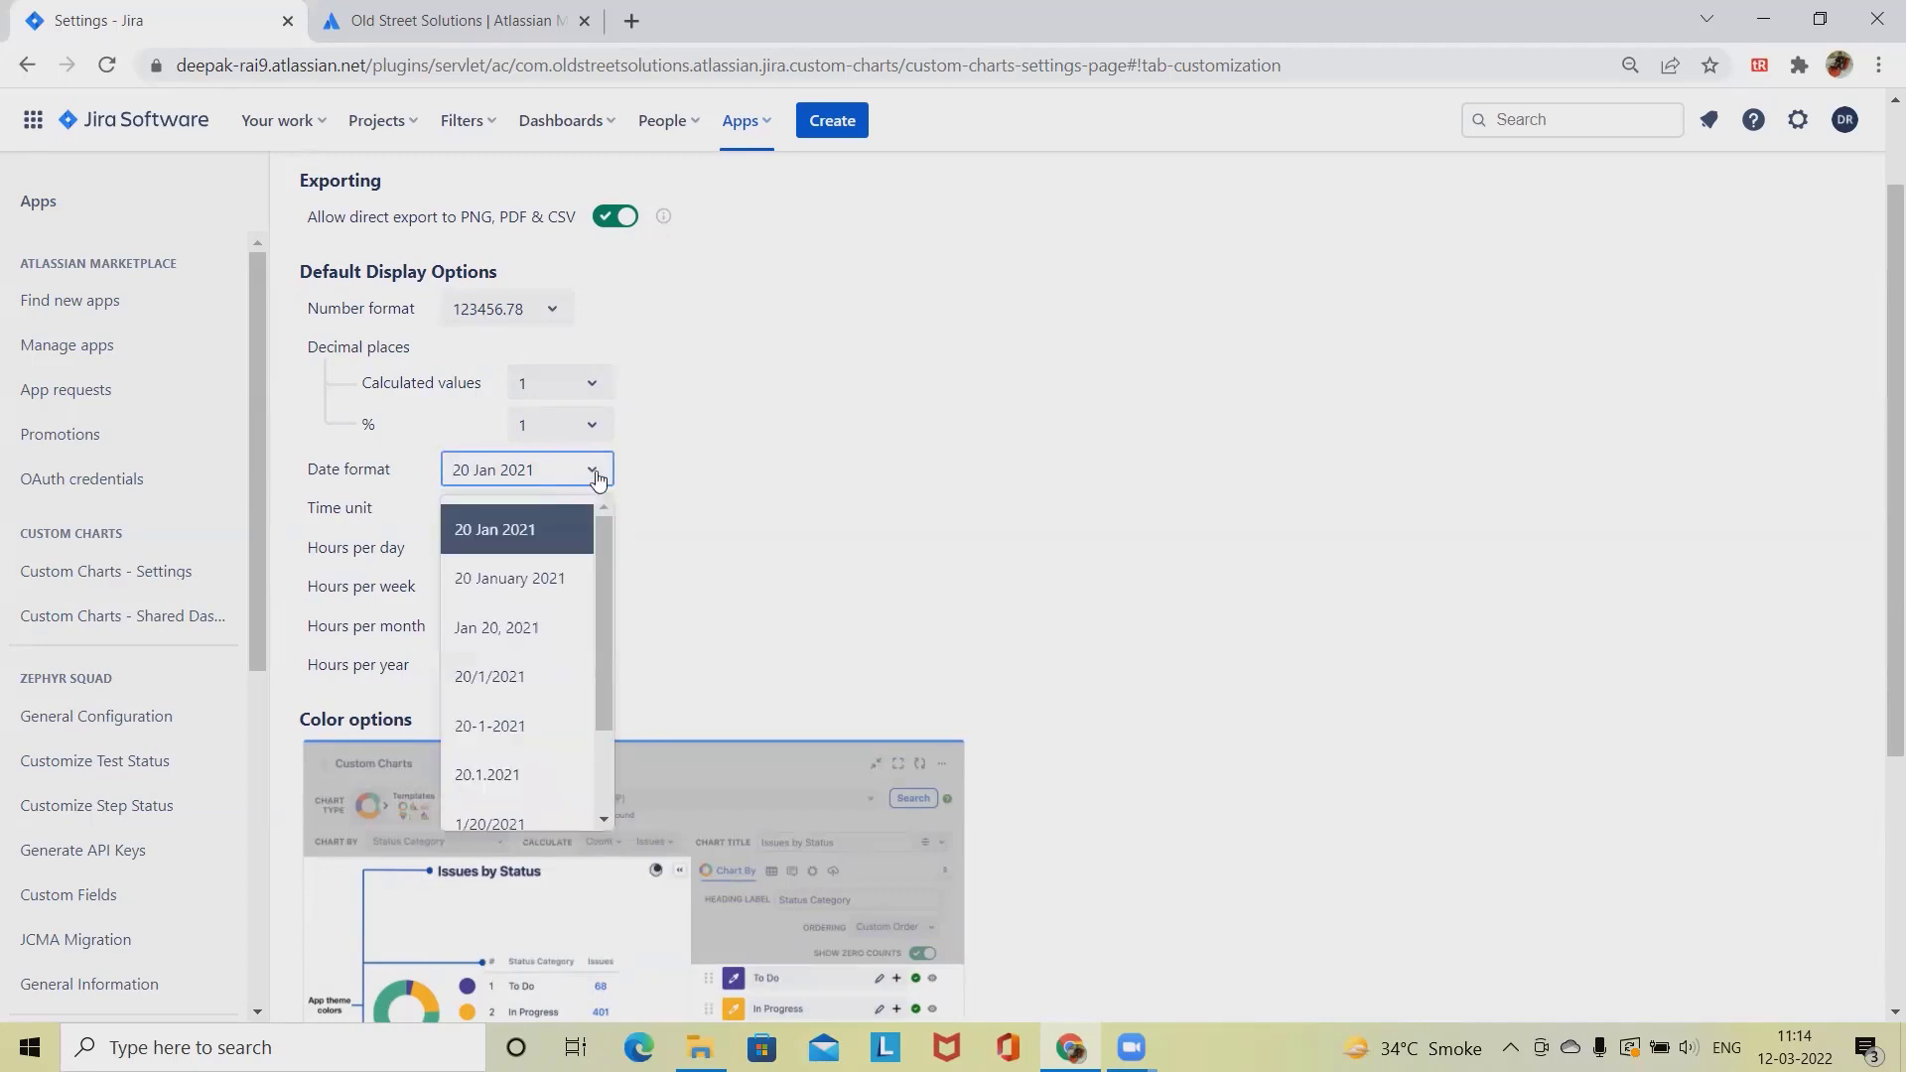
click(554, 531)
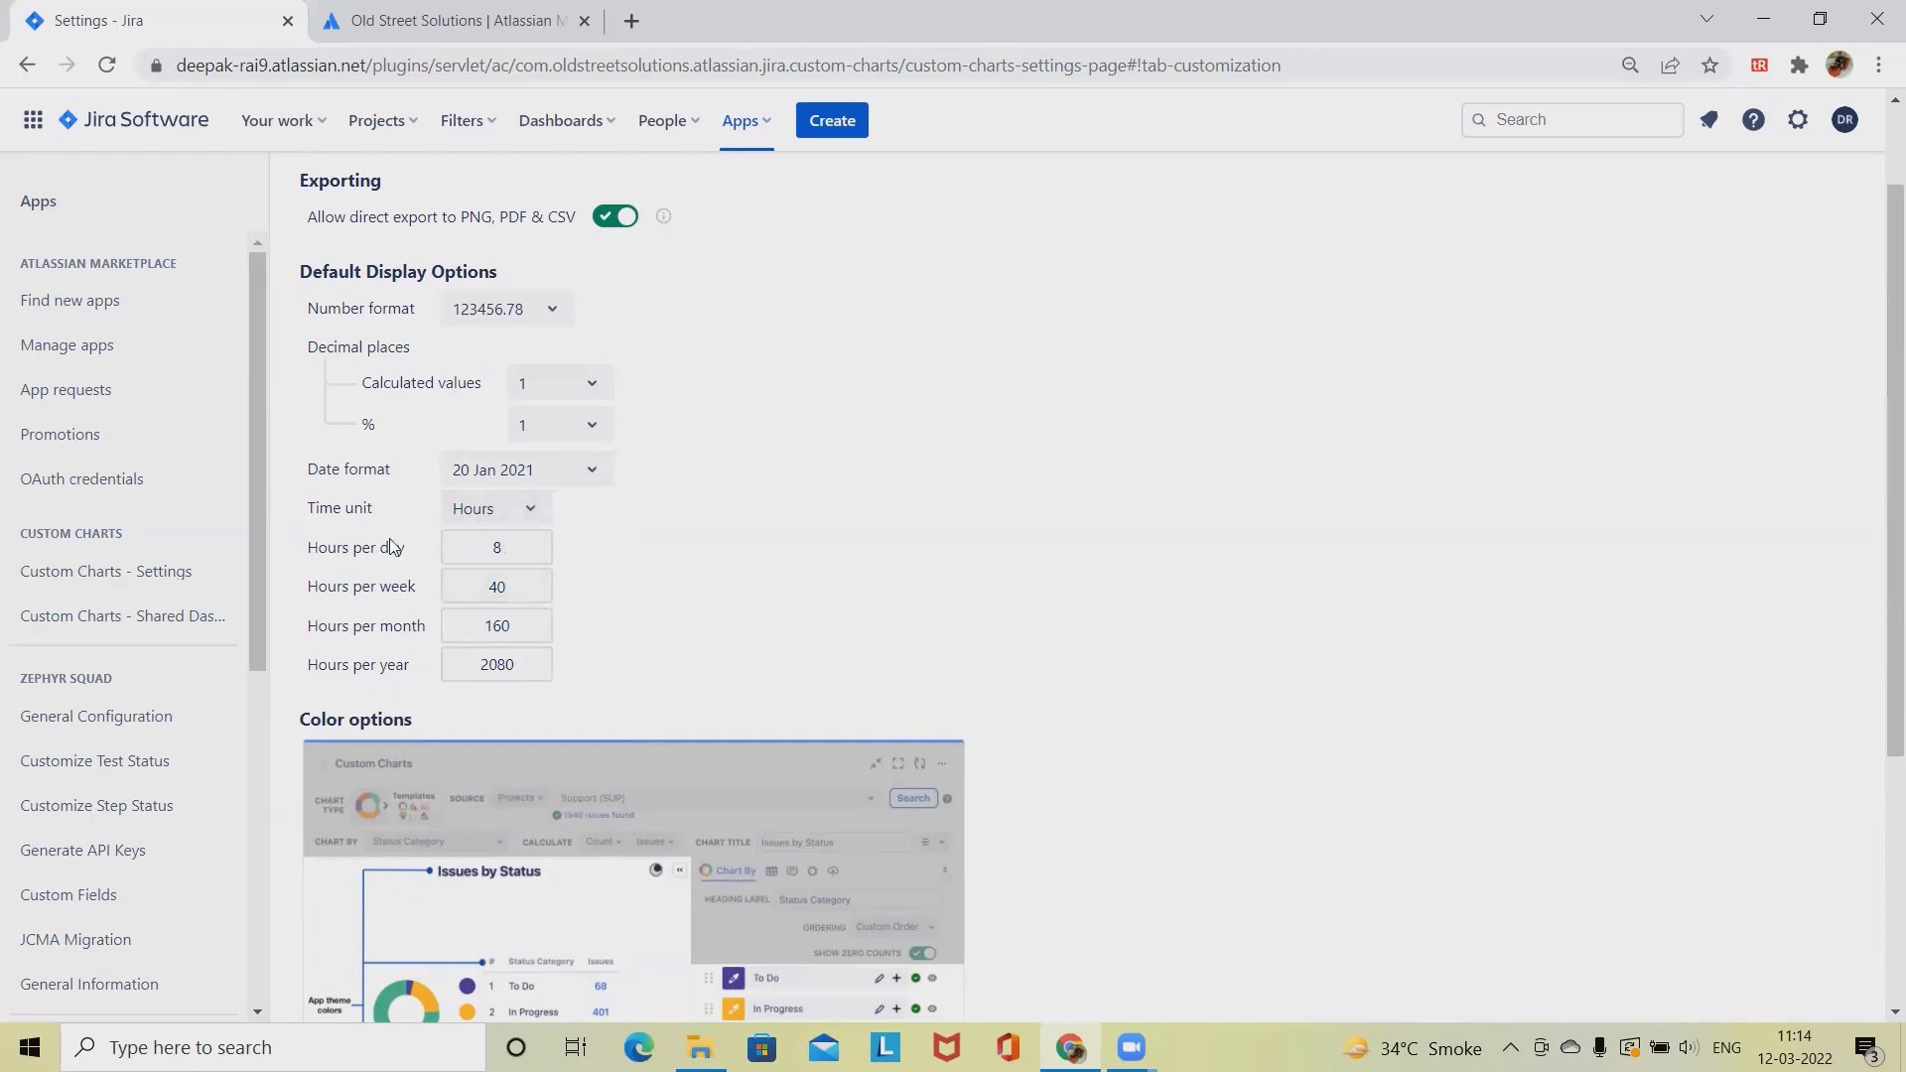
Expand Default chart colors and inspect chart colour 1 without changing it
scroll(397, 616, down, 4)
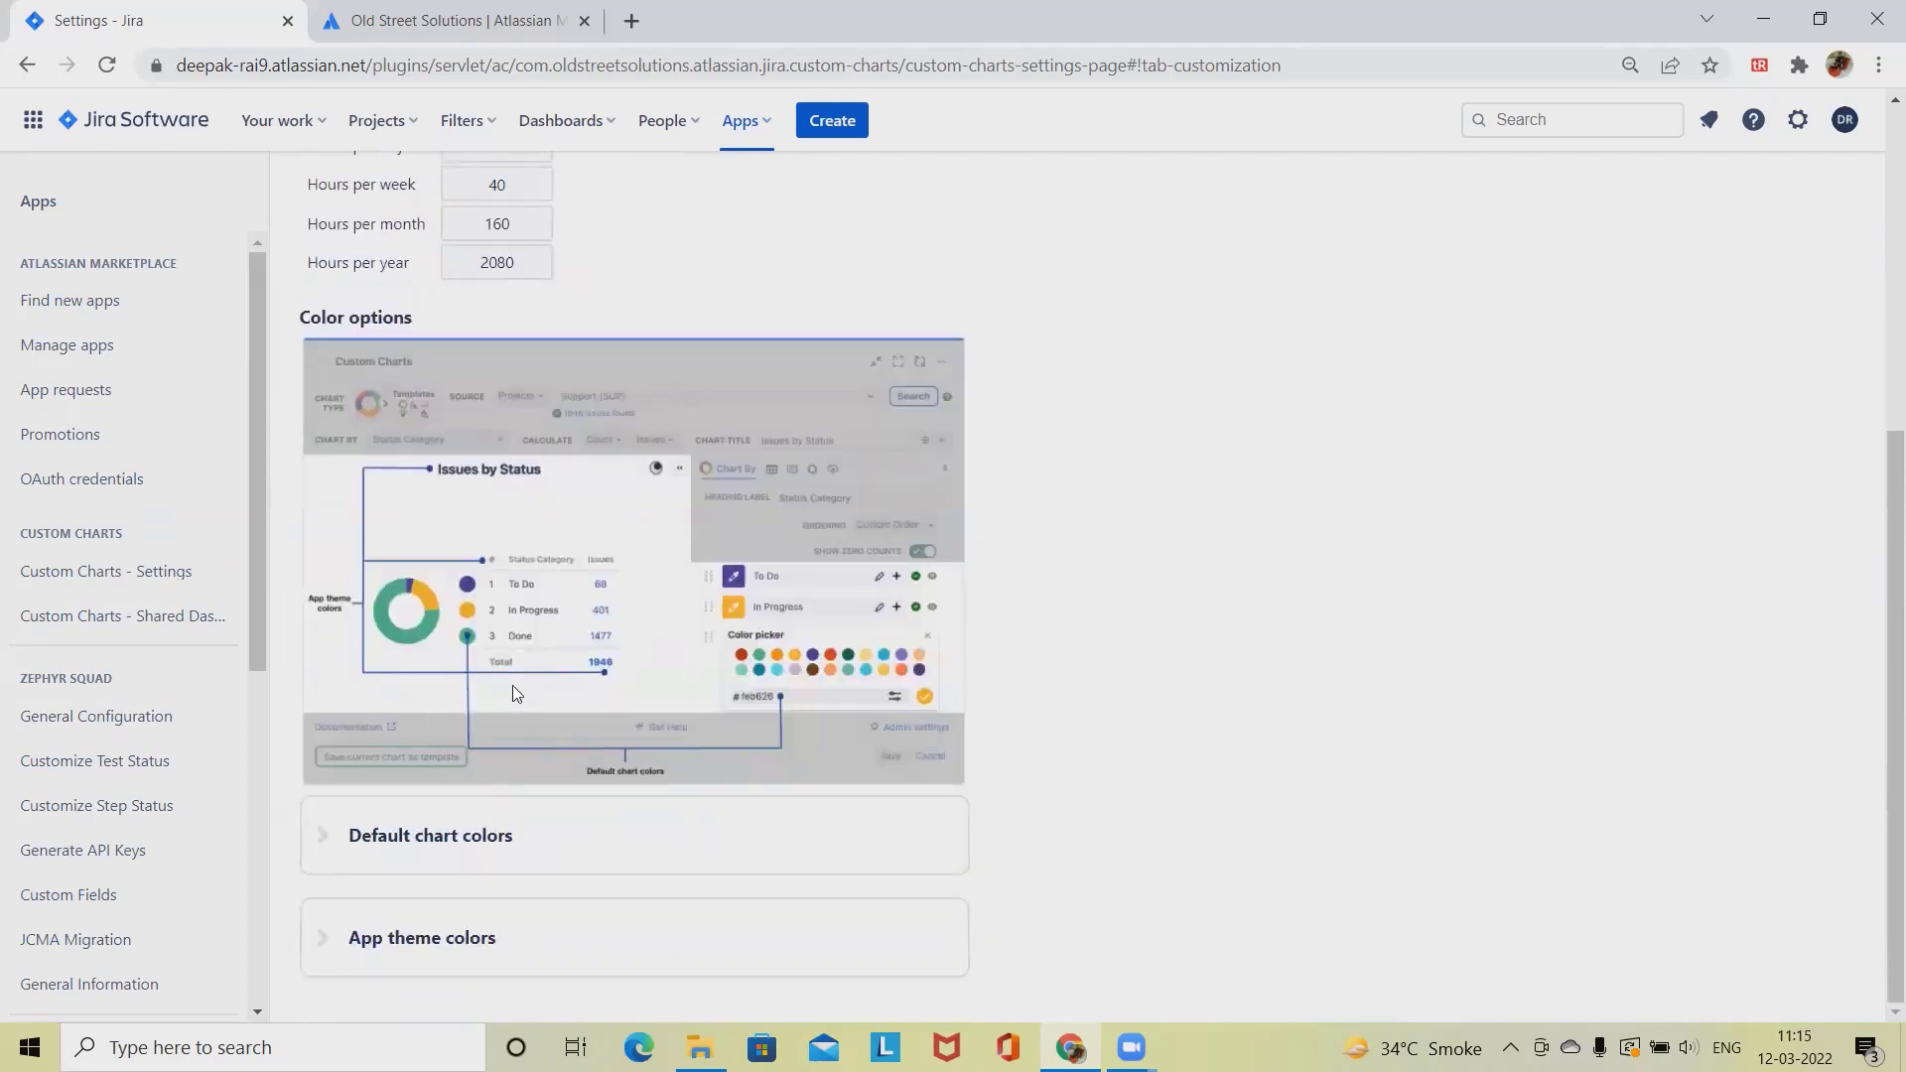
scroll(517, 695, up, 4)
scroll(509, 726, down, 4)
click(317, 847)
scroll(562, 838, down, 5)
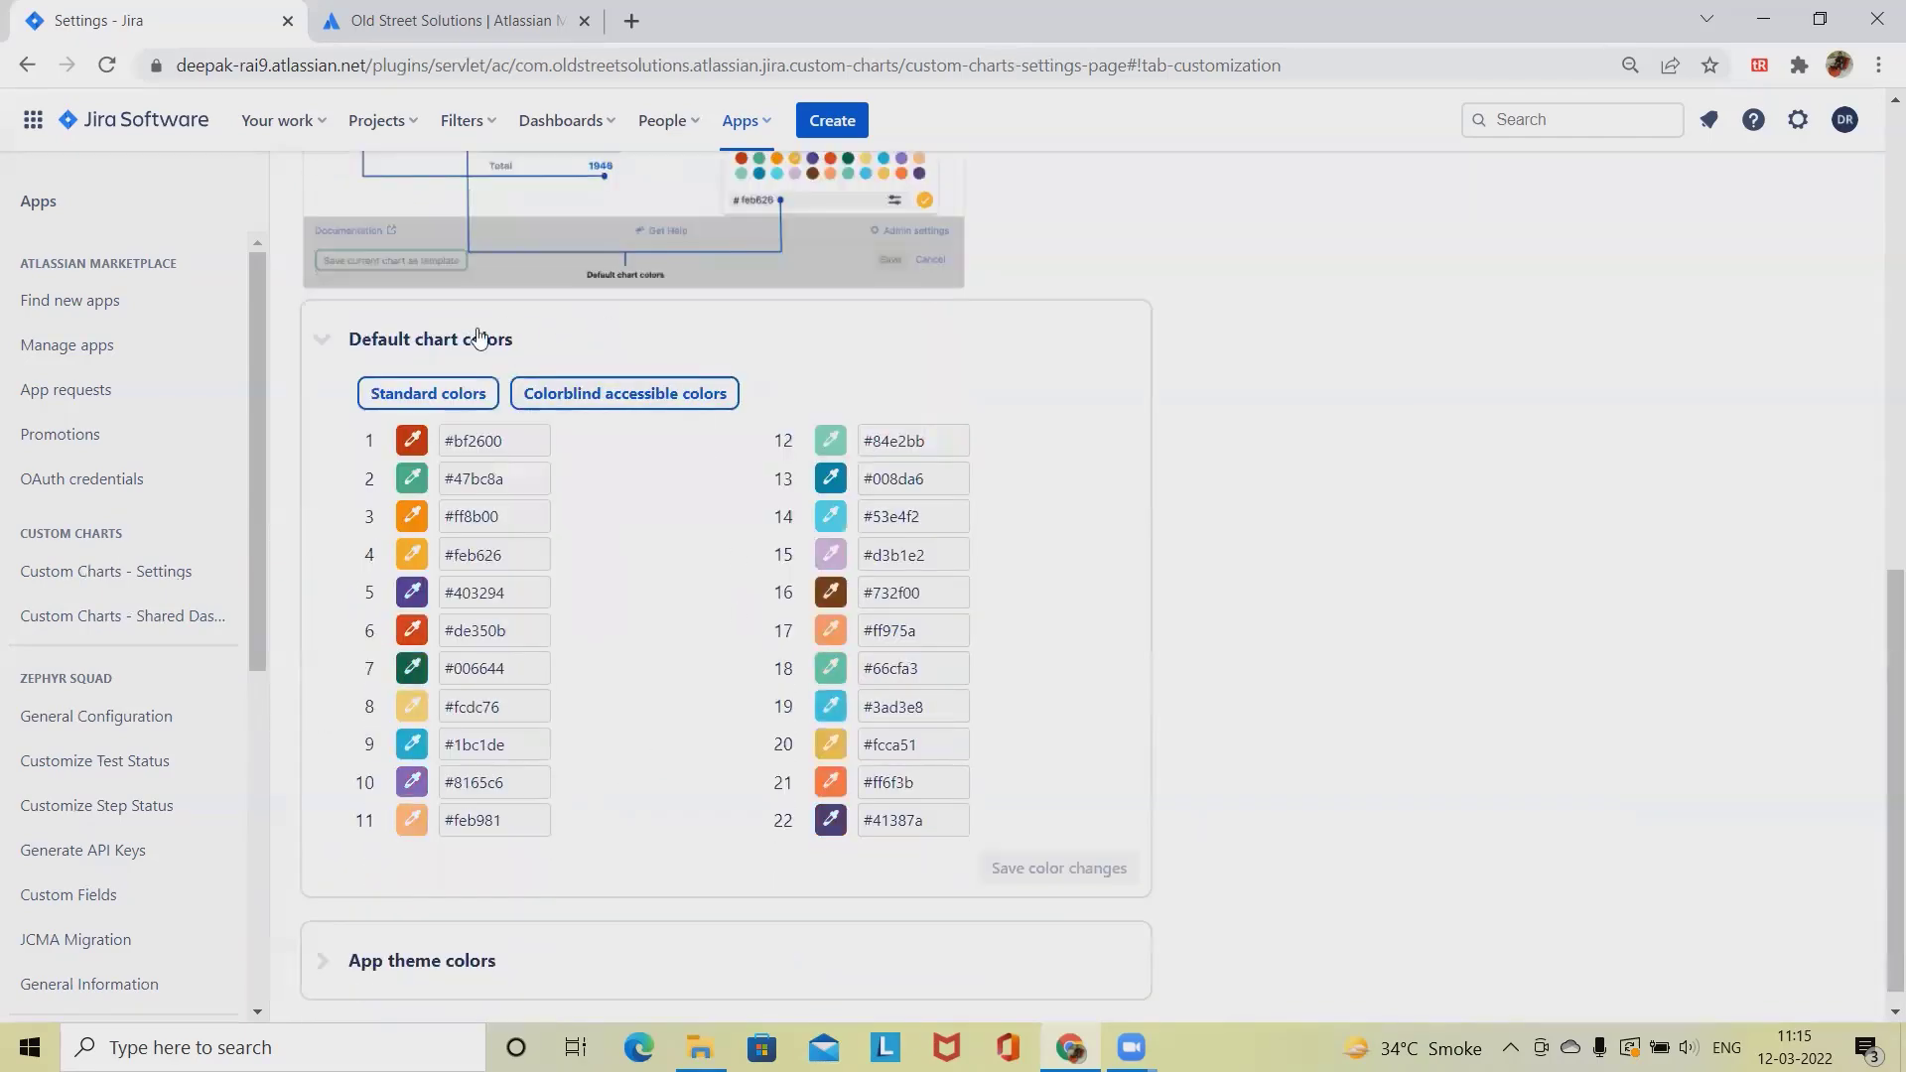
click(412, 440)
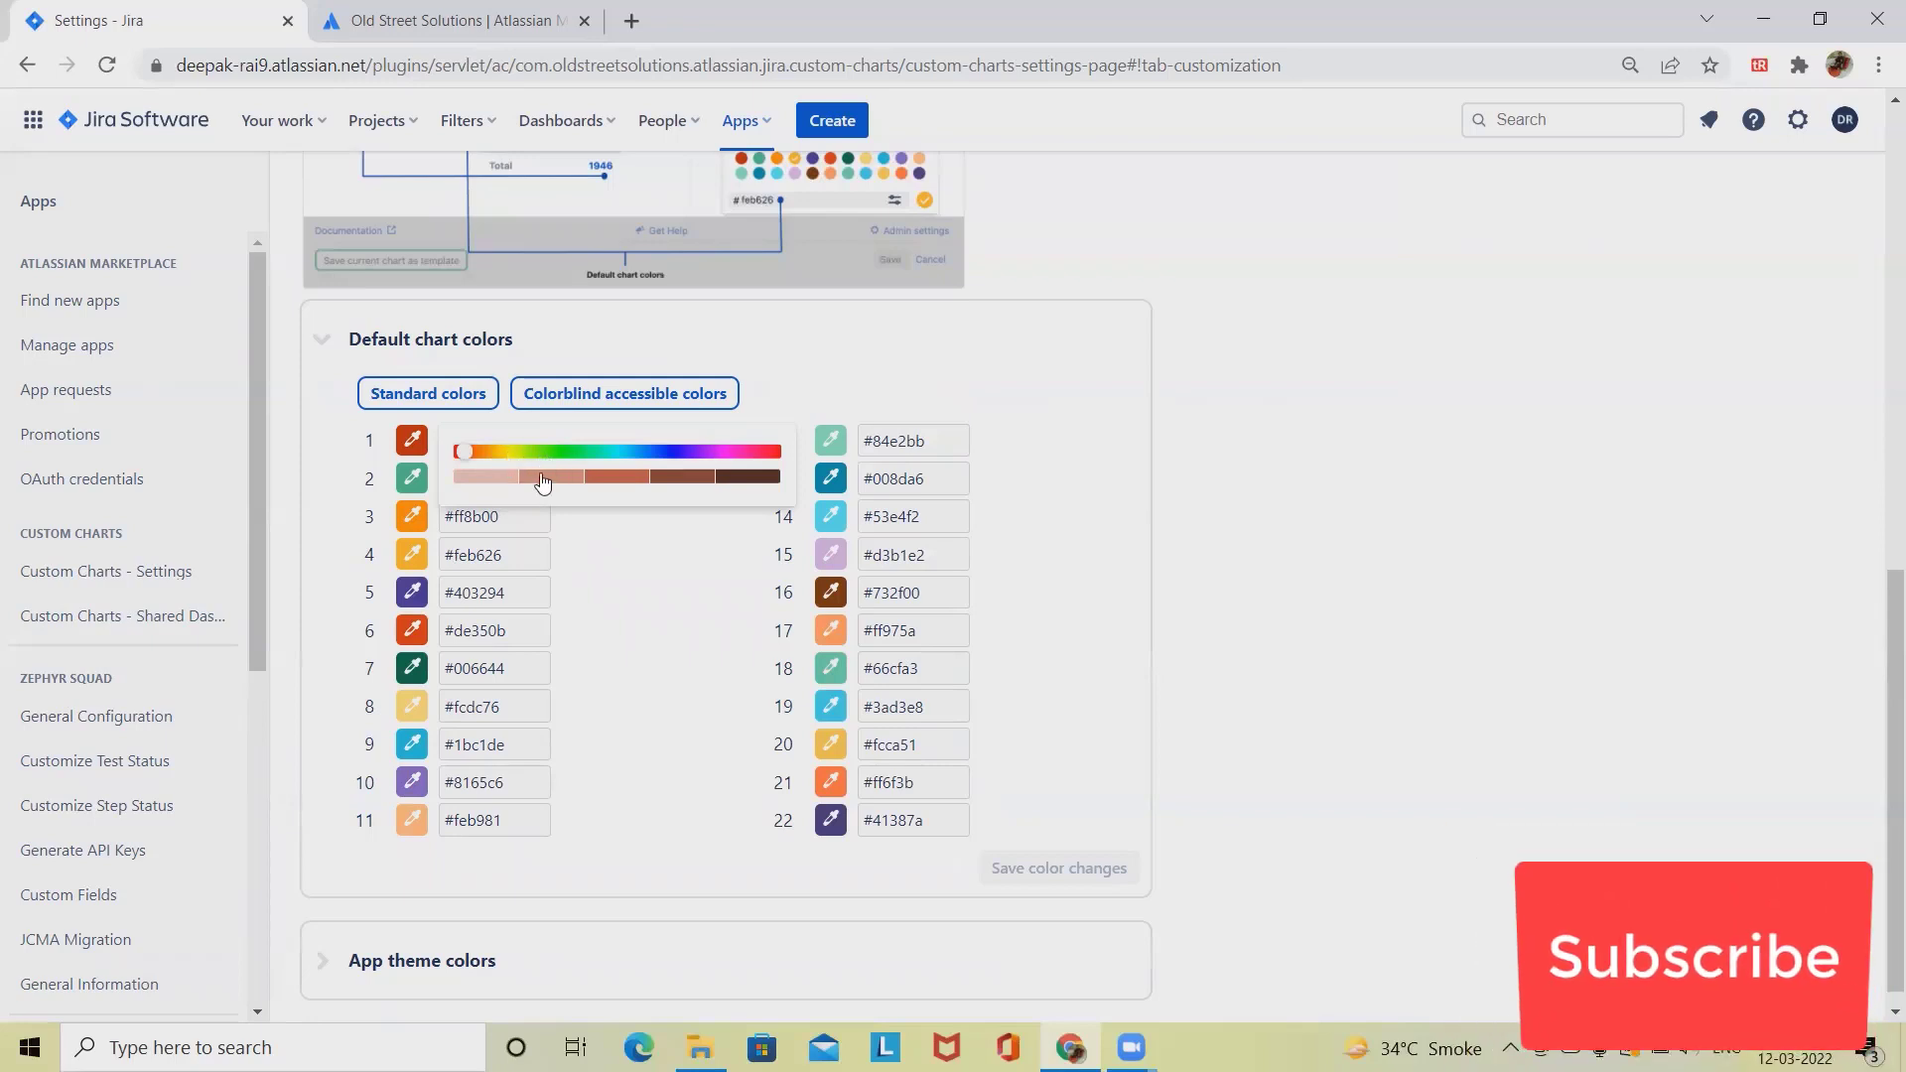
click(1485, 610)
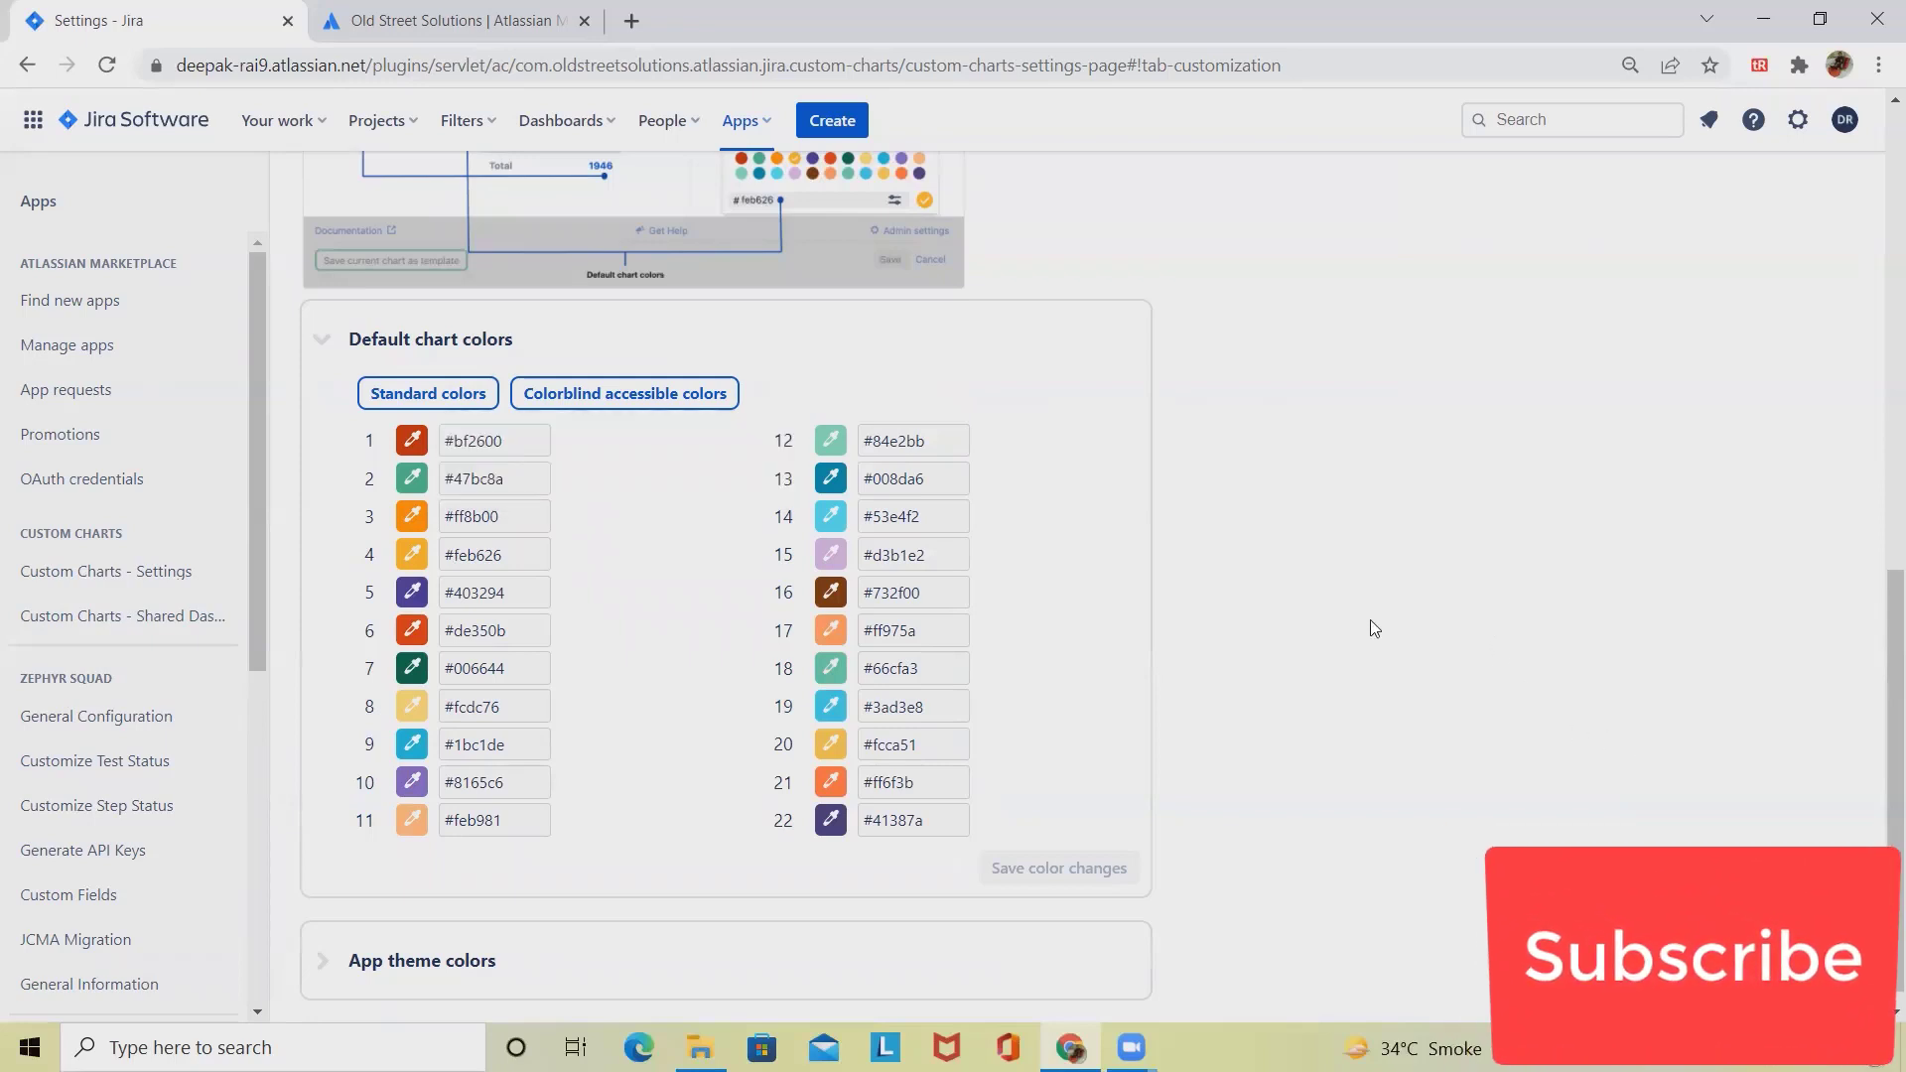
click(334, 347)
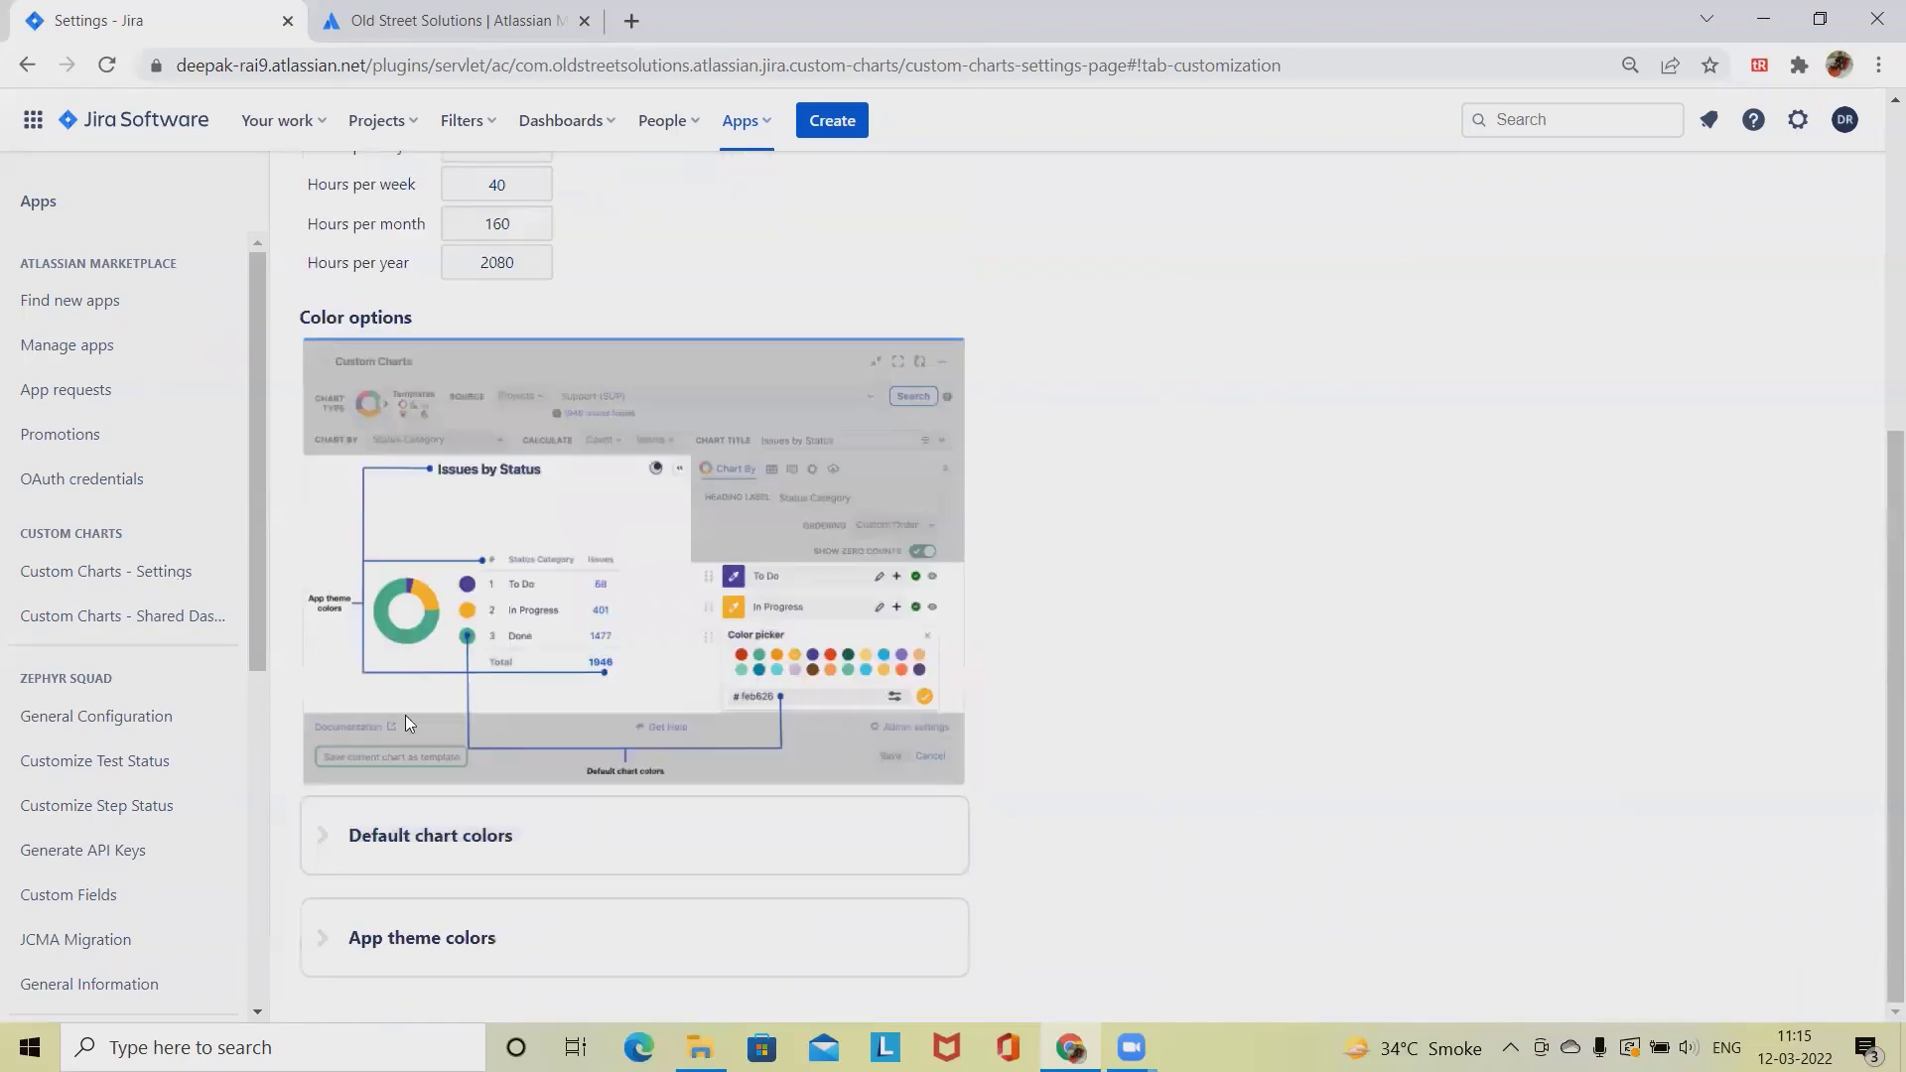
Expand App theme colors and look through its values, leaving them unchanged
click(320, 943)
scroll(473, 887, down, 5)
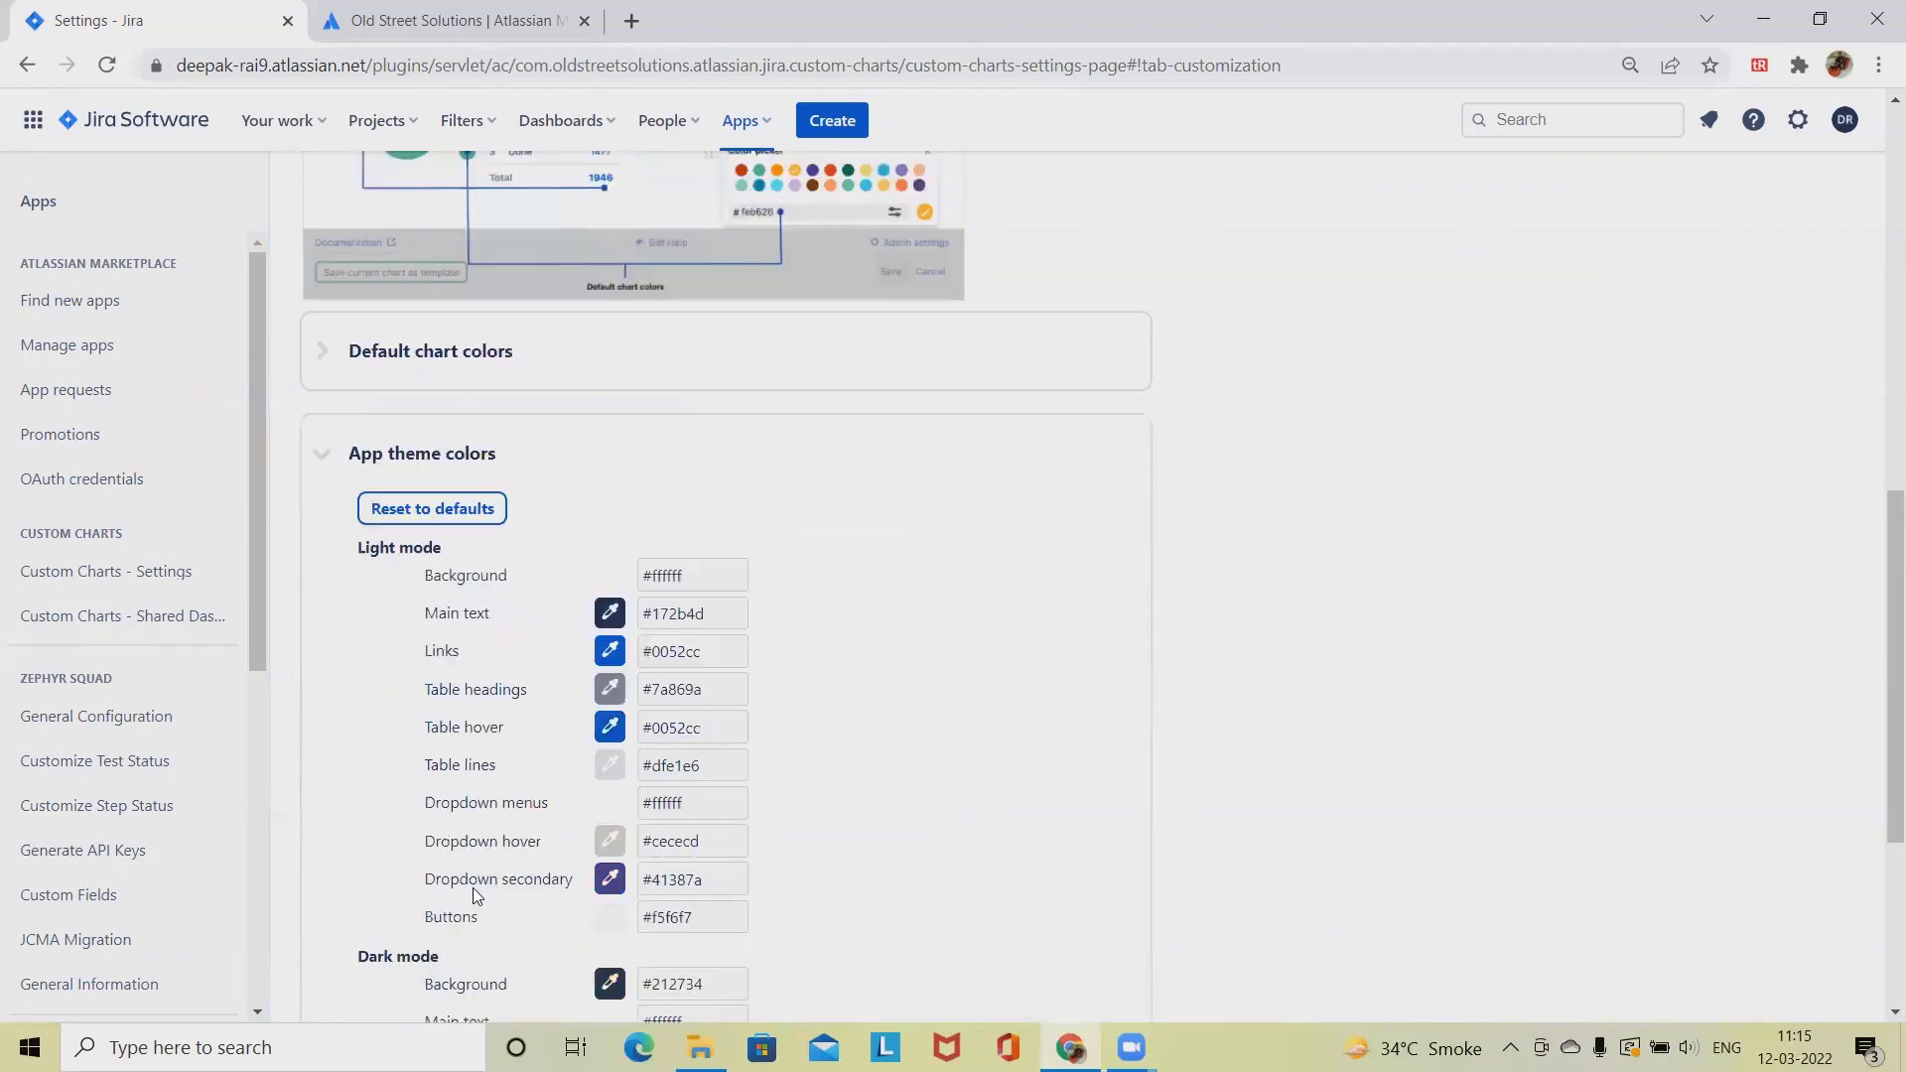
scroll(558, 741, down, 4)
scroll(550, 830, up, 12)
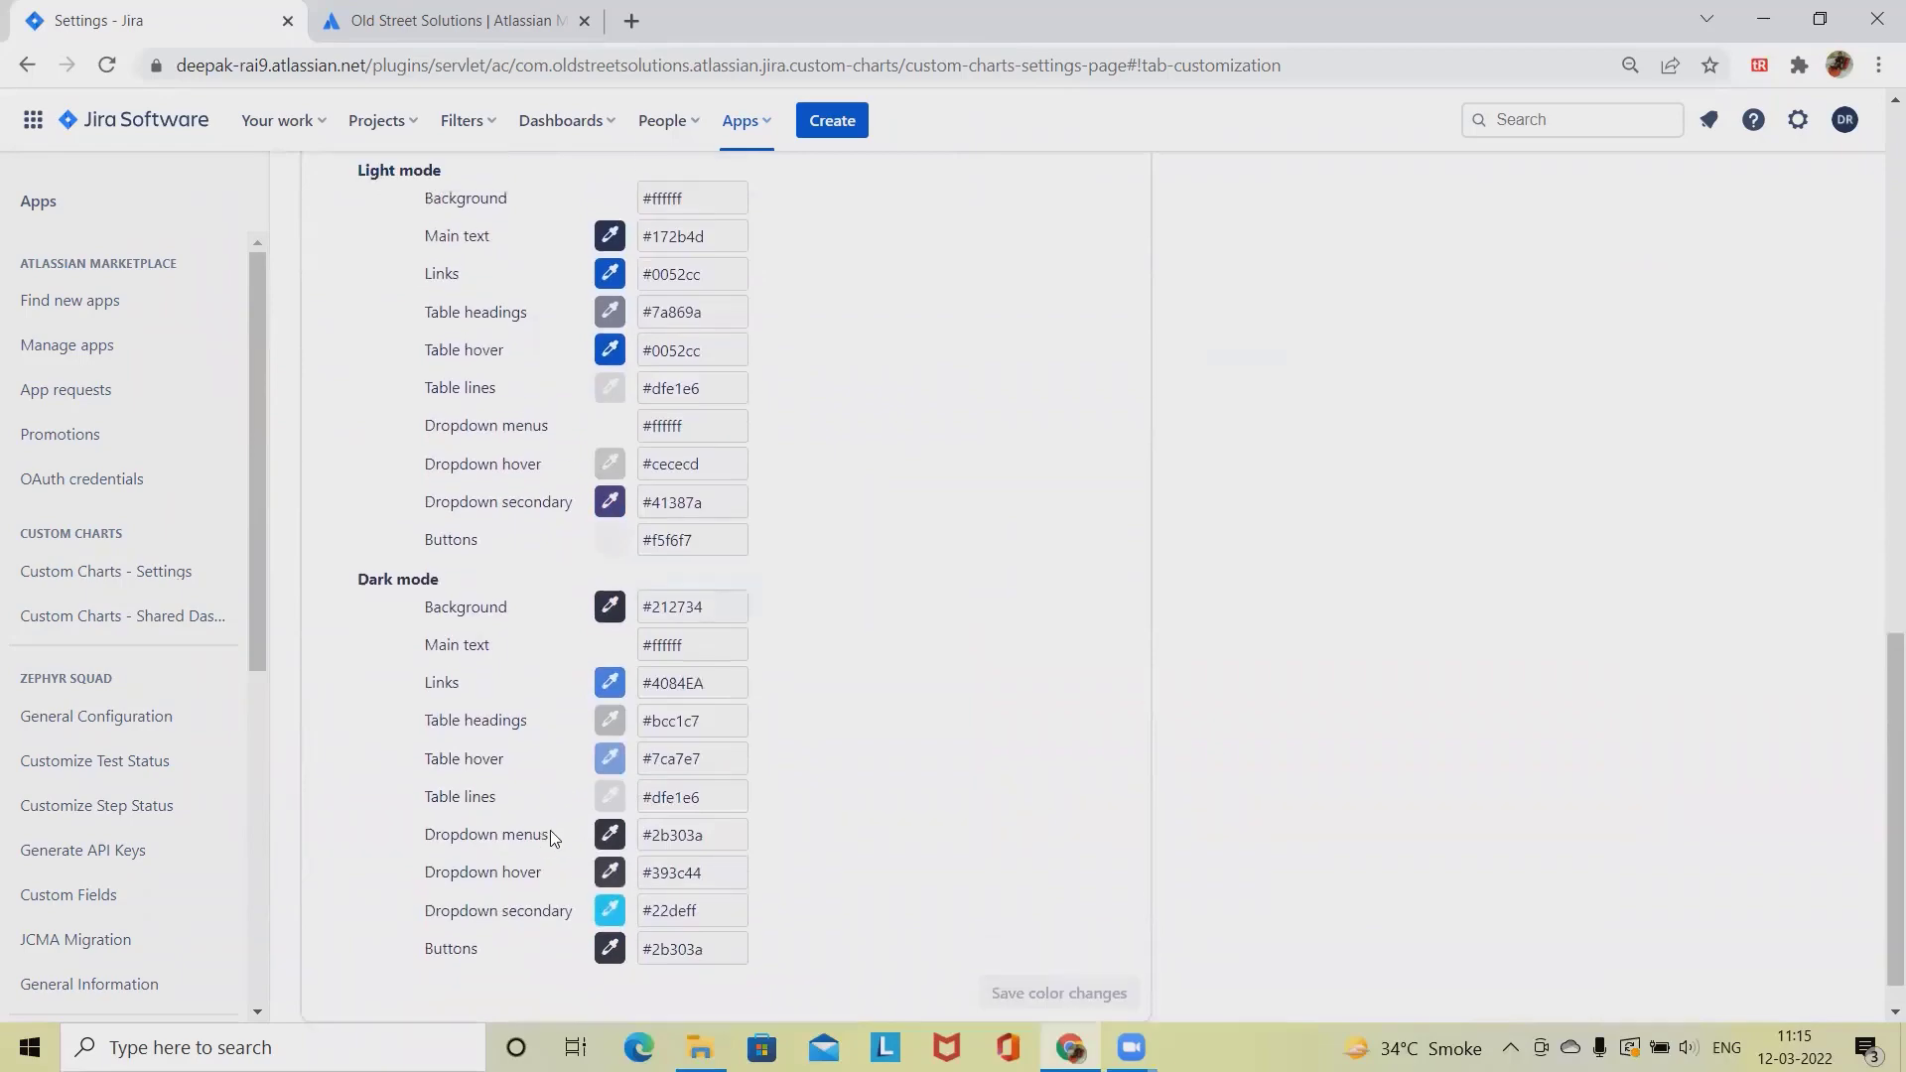
scroll(603, 726, down, 12)
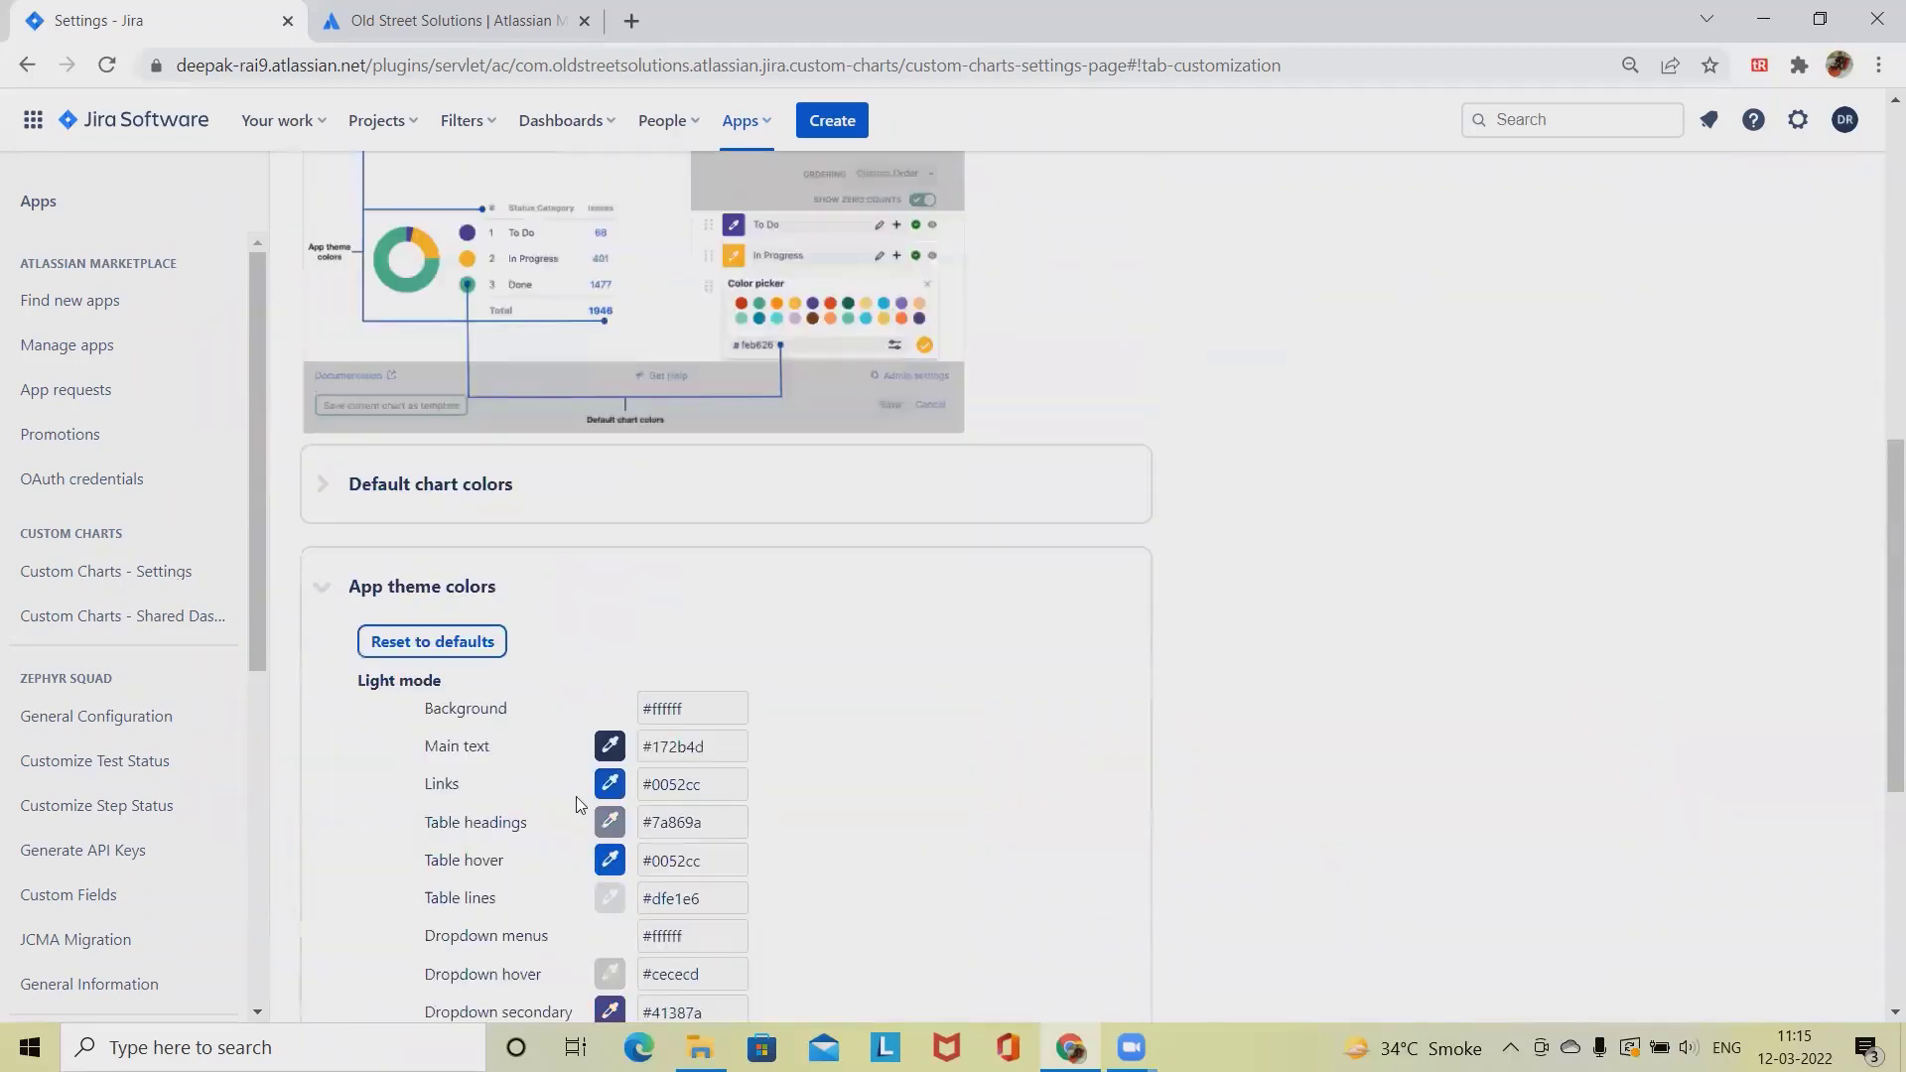
scroll(575, 802, up, 5)
scroll(657, 804, down, 3)
scroll(615, 595, up, 10)
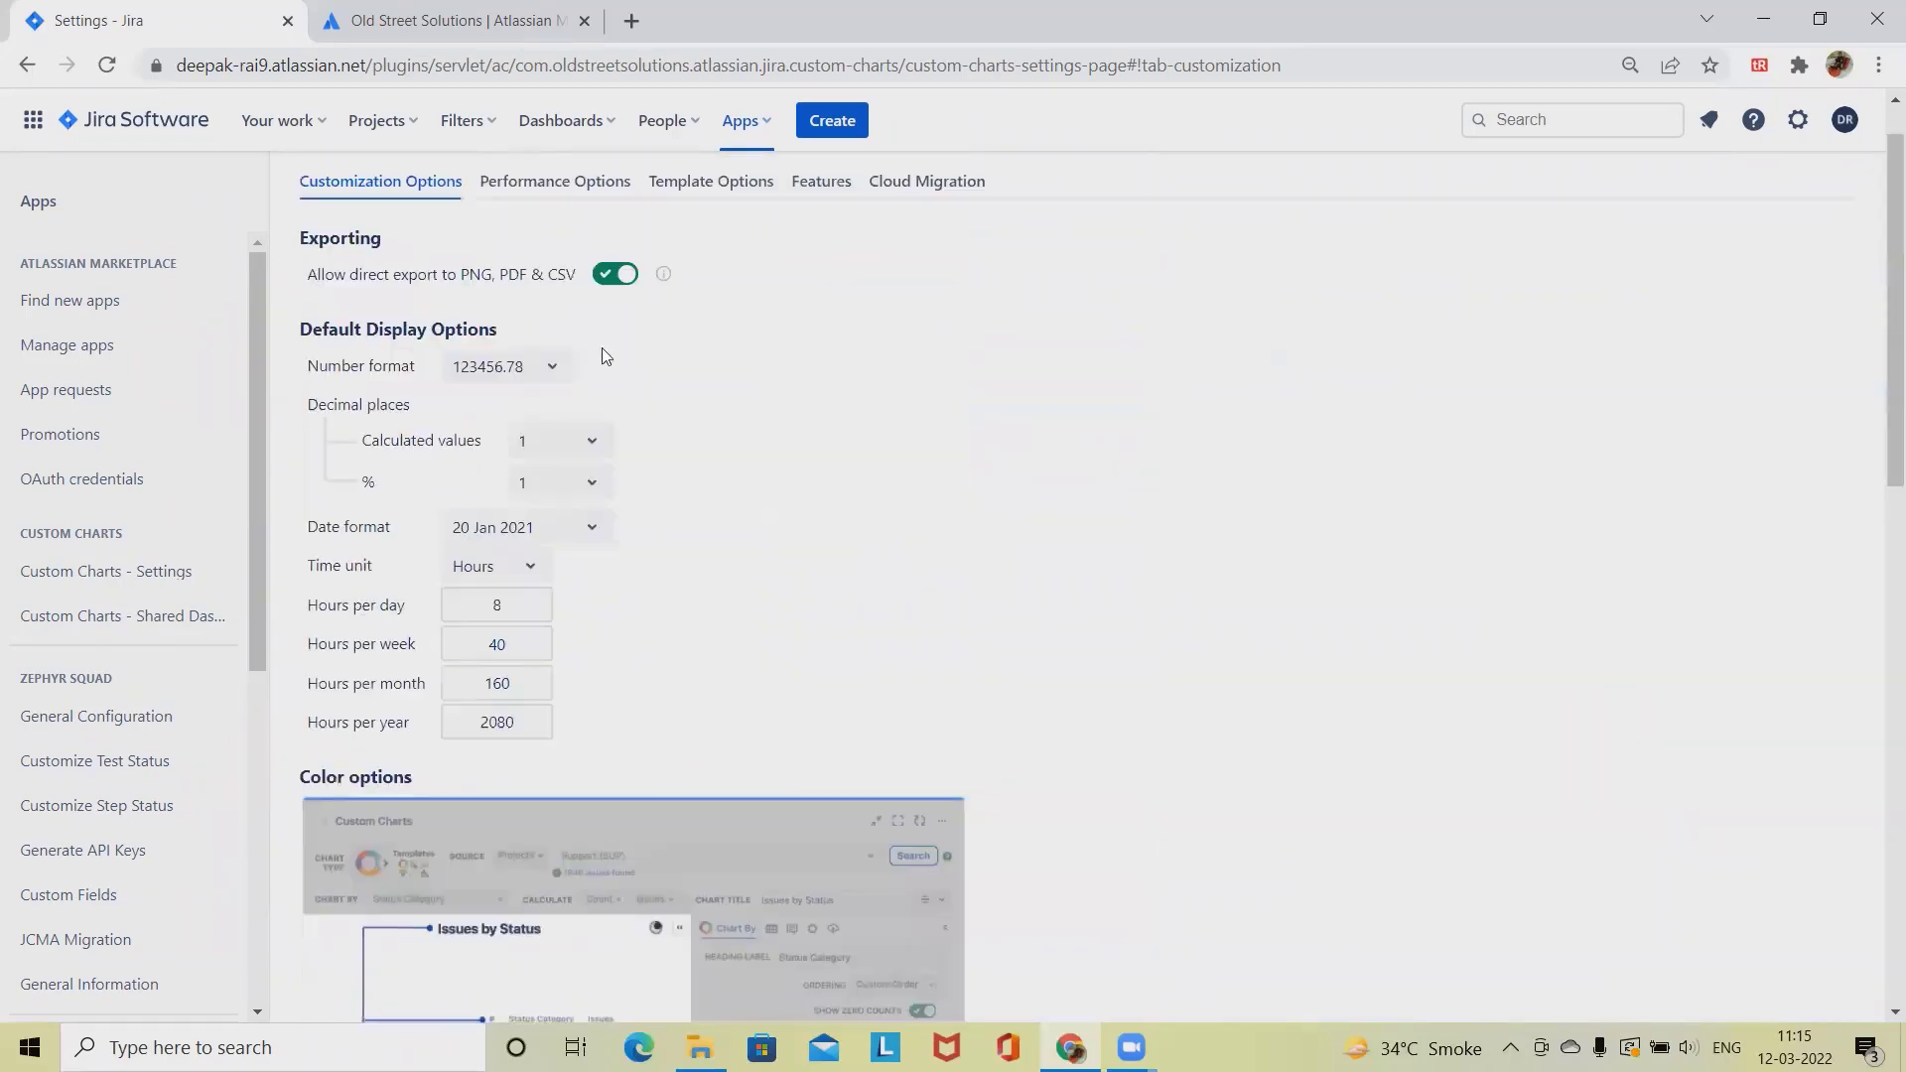
Review Performance Options, Template Options, and the Issue List and Templates feature descriptions
click(518, 257)
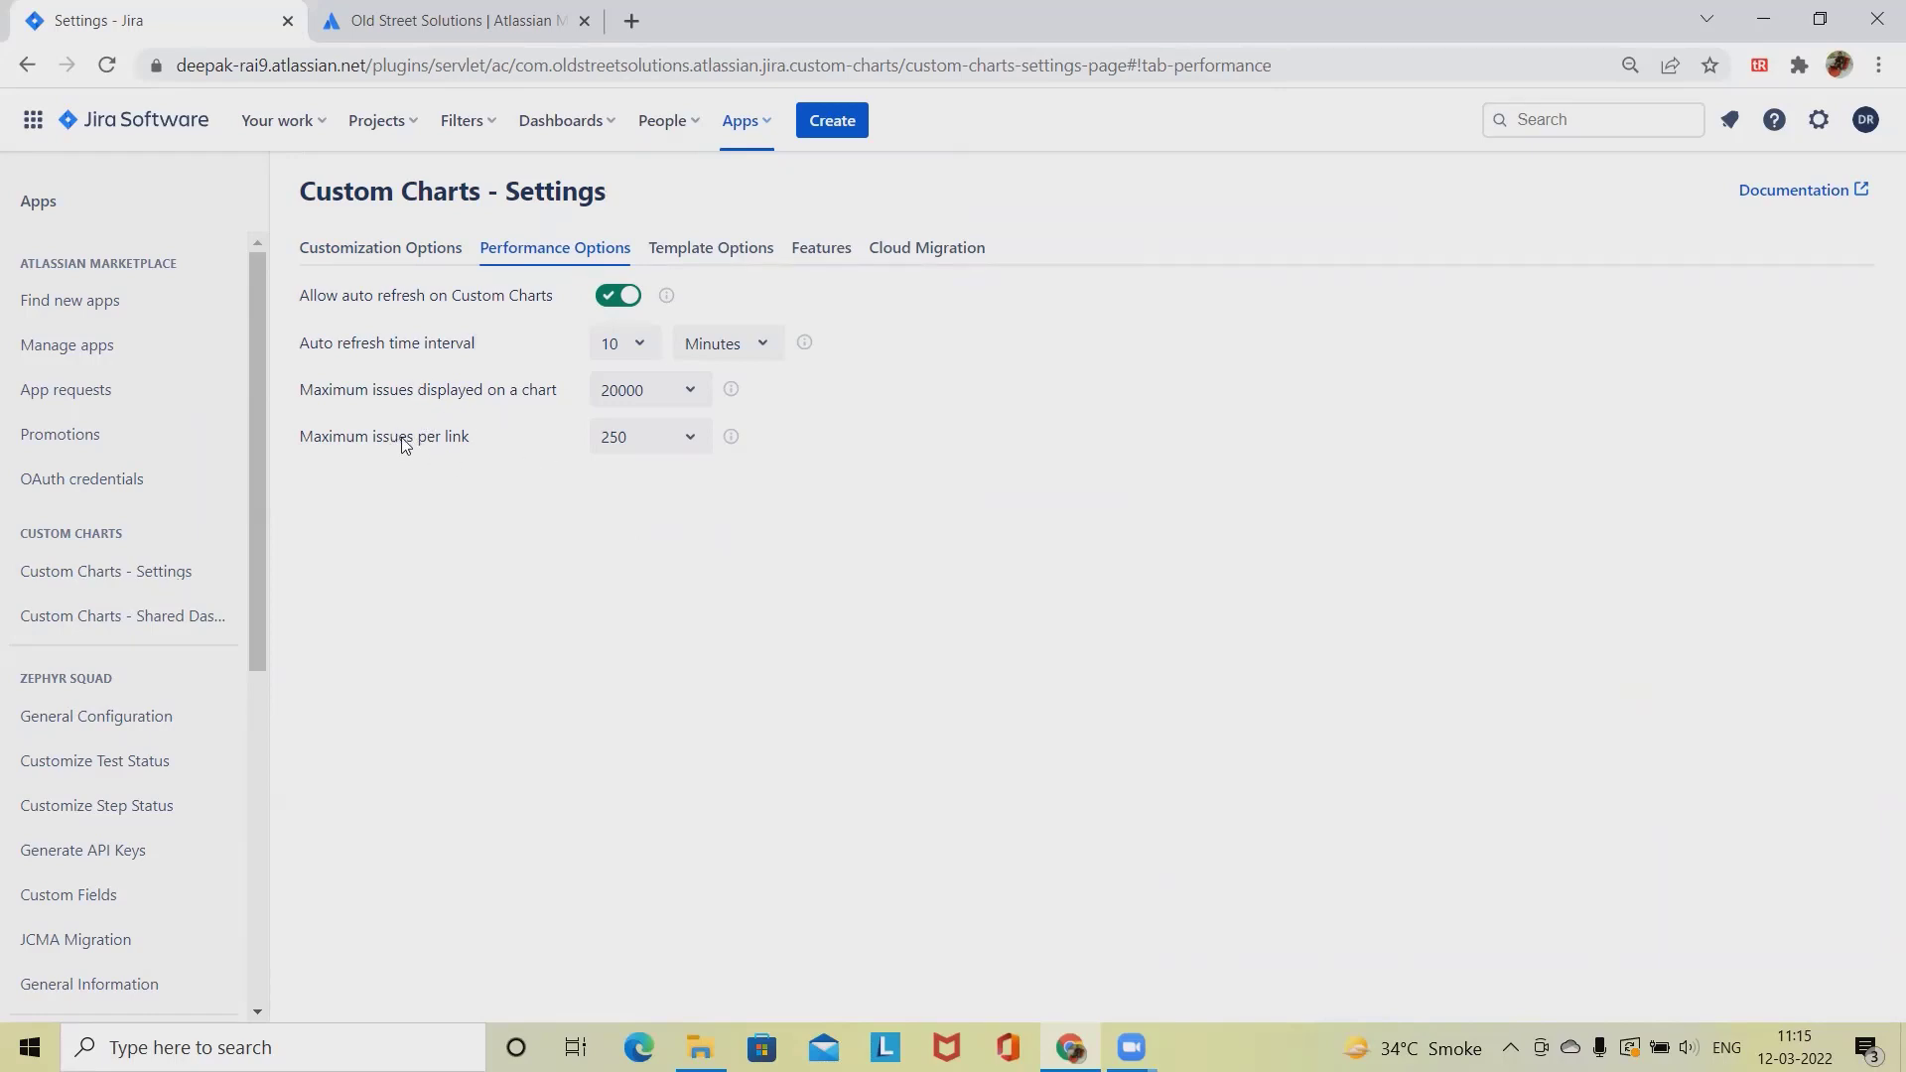
click(708, 250)
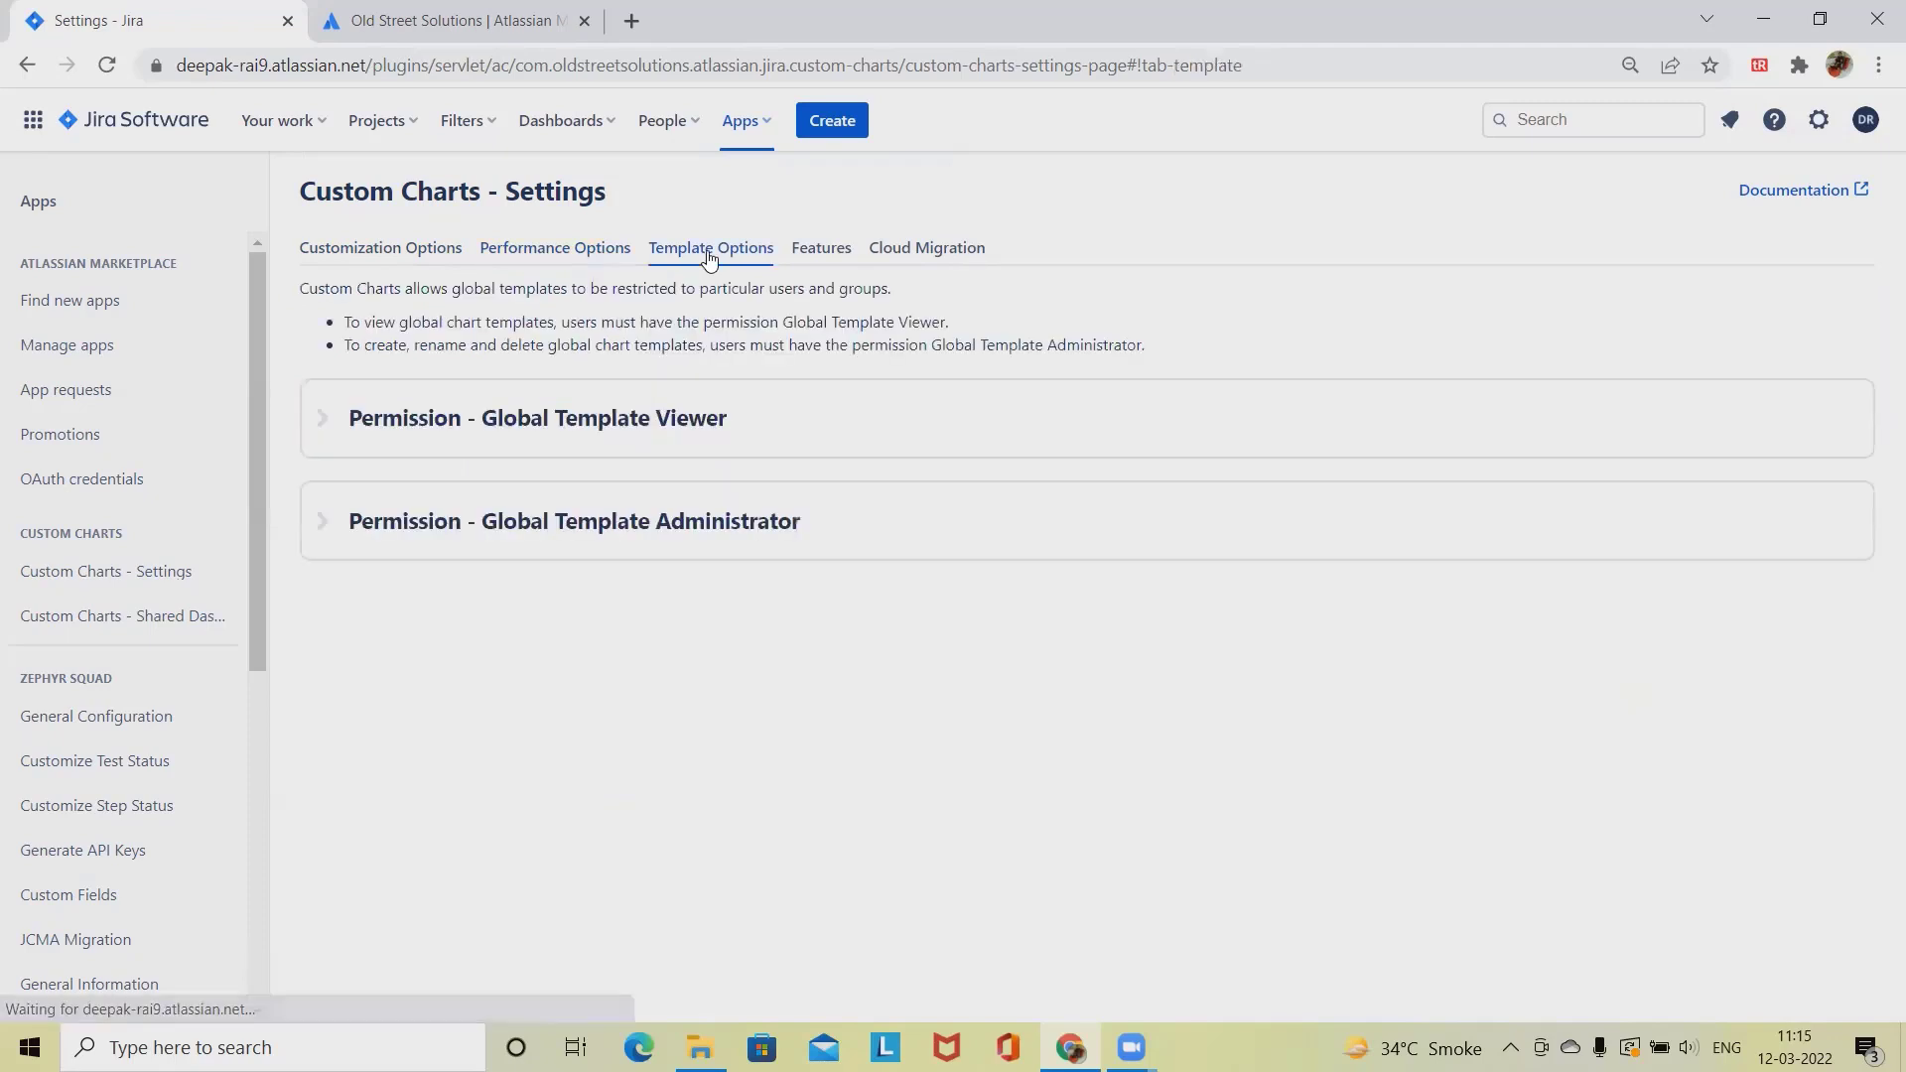
click(553, 248)
click(822, 250)
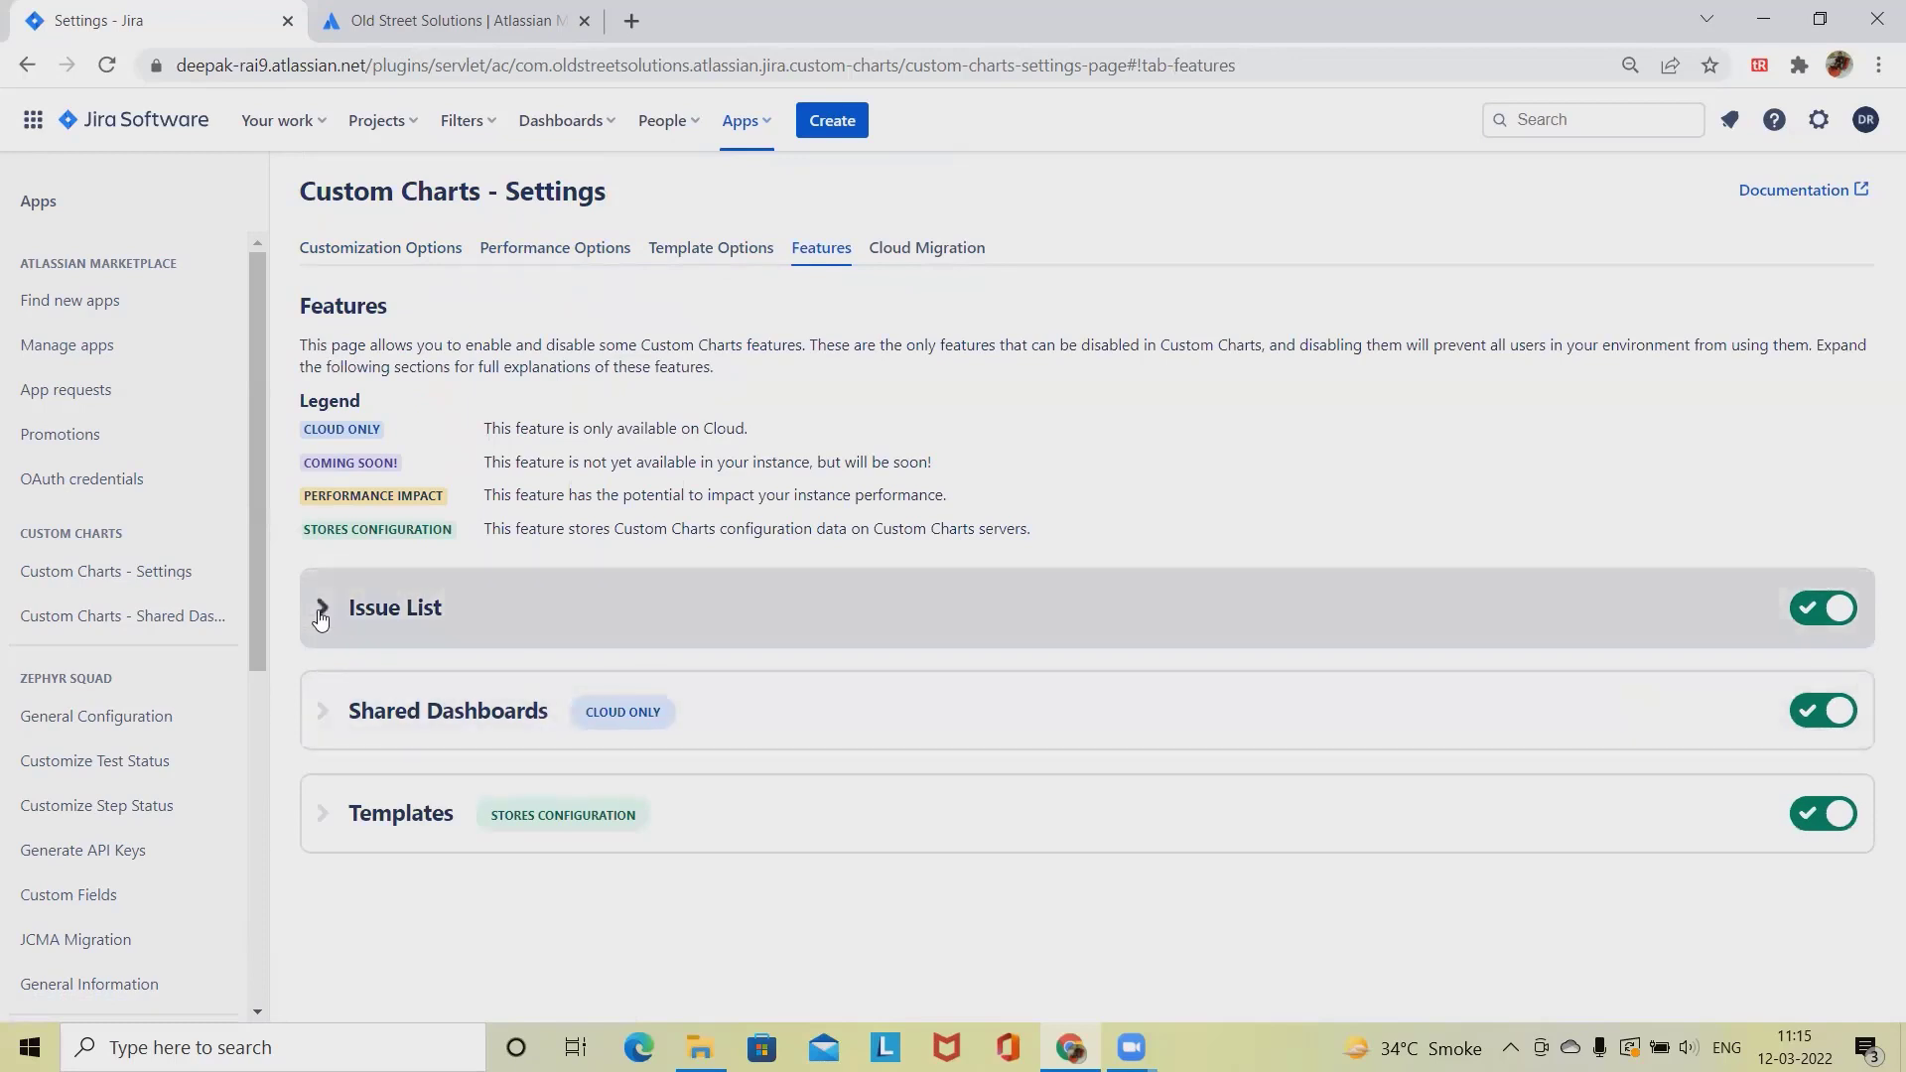
click(318, 609)
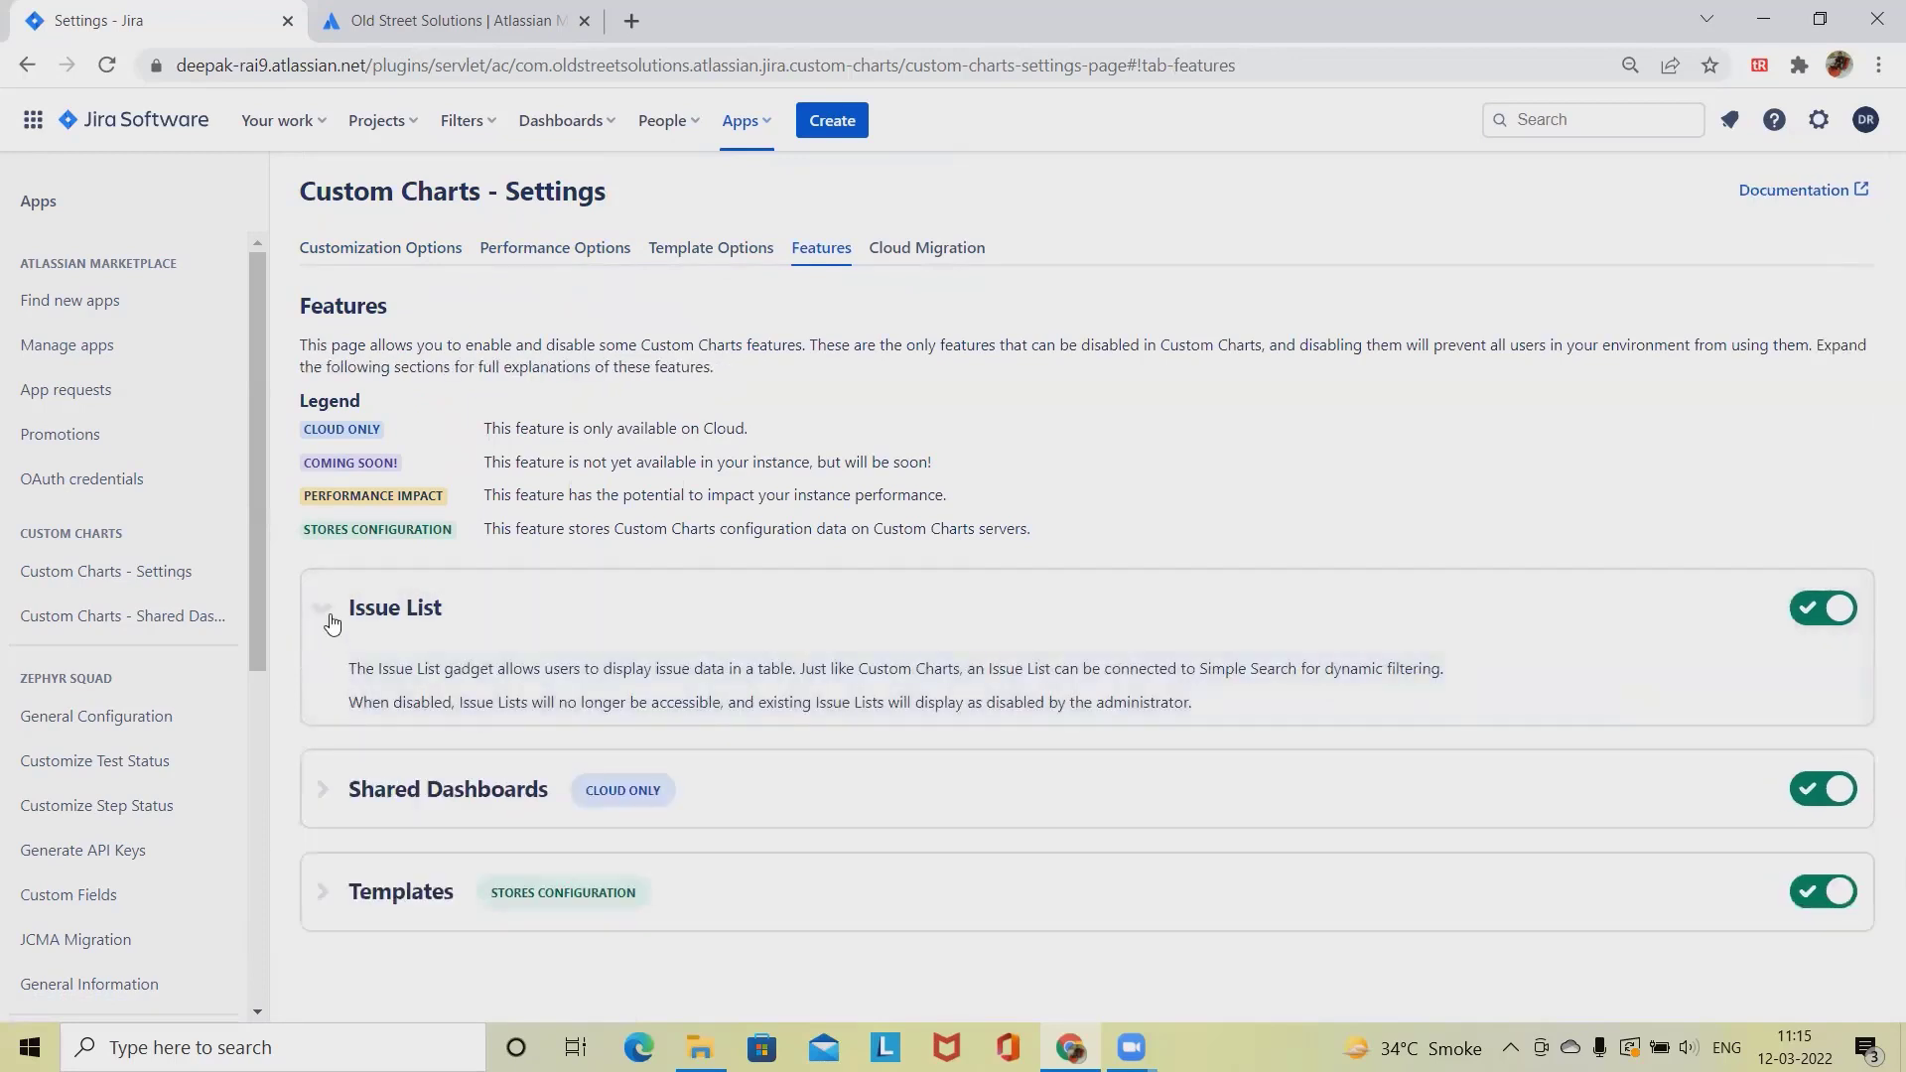
click(323, 603)
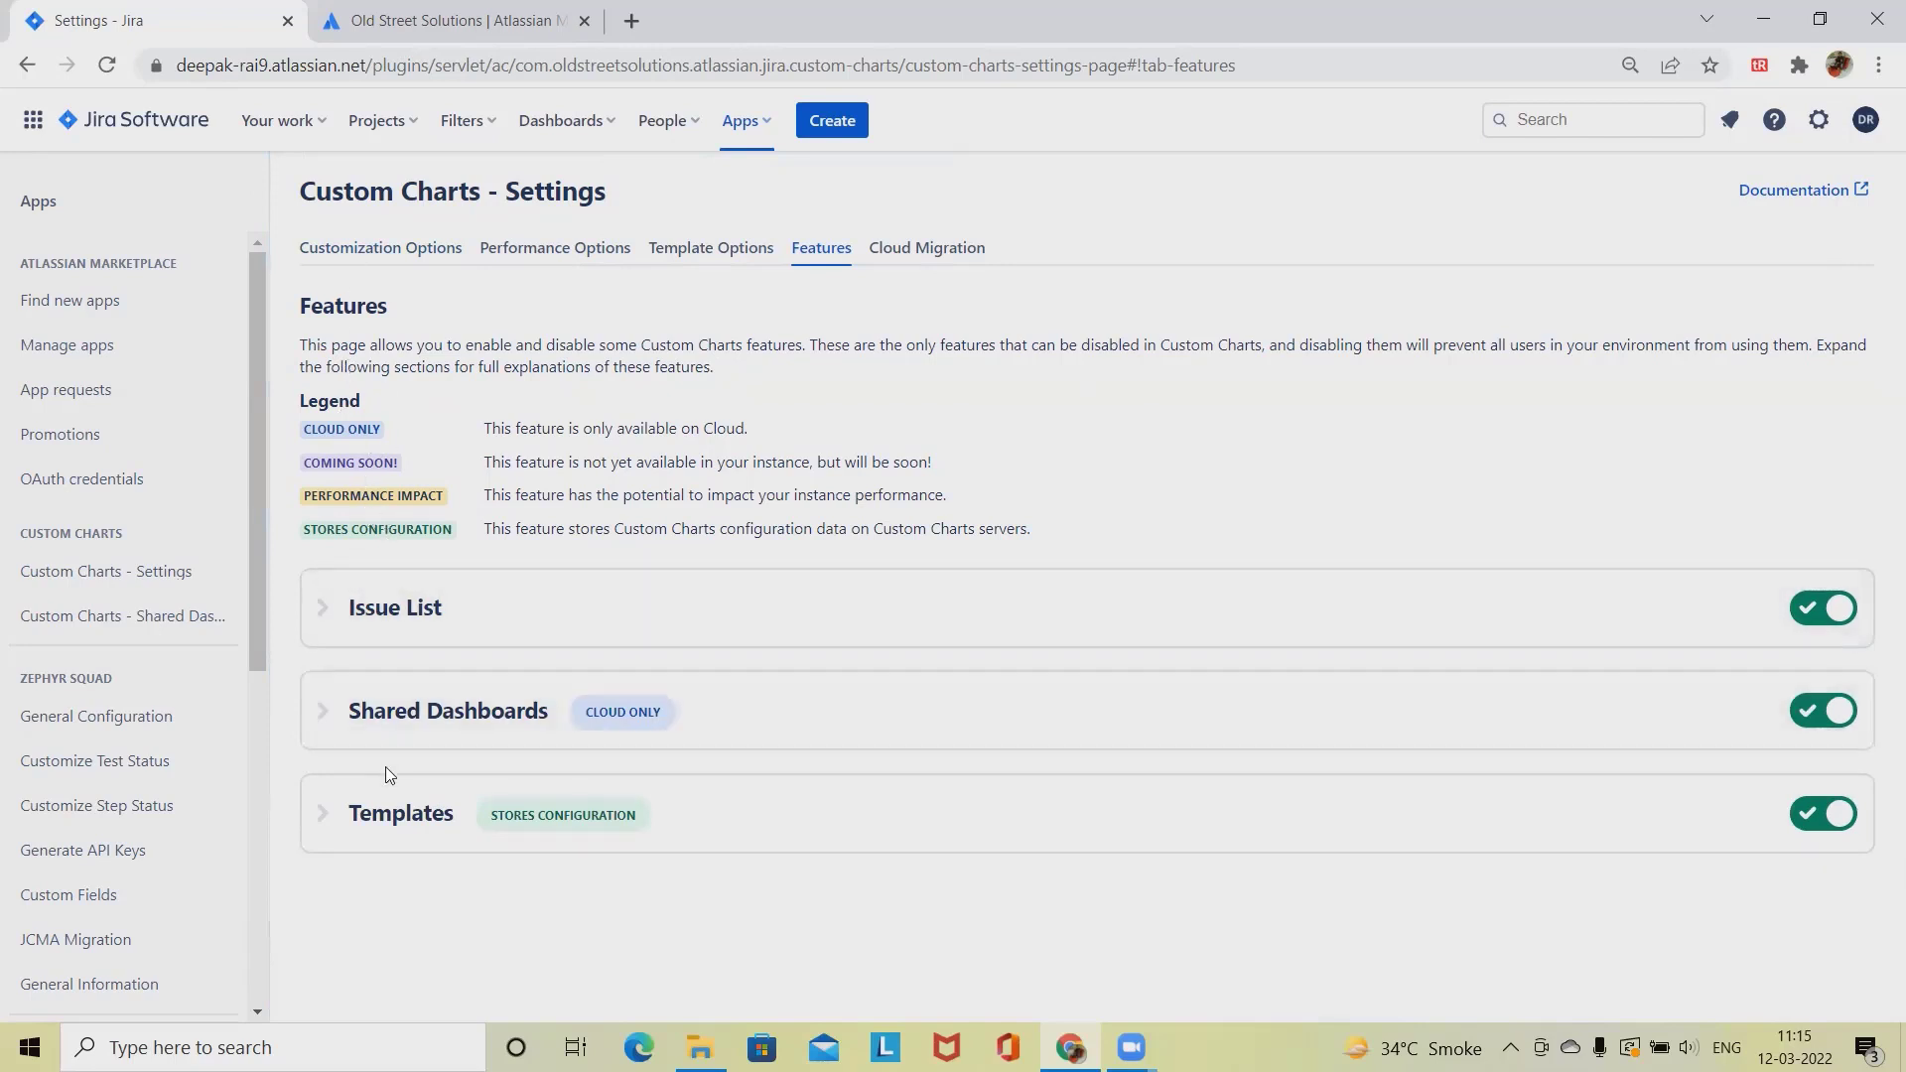
click(317, 834)
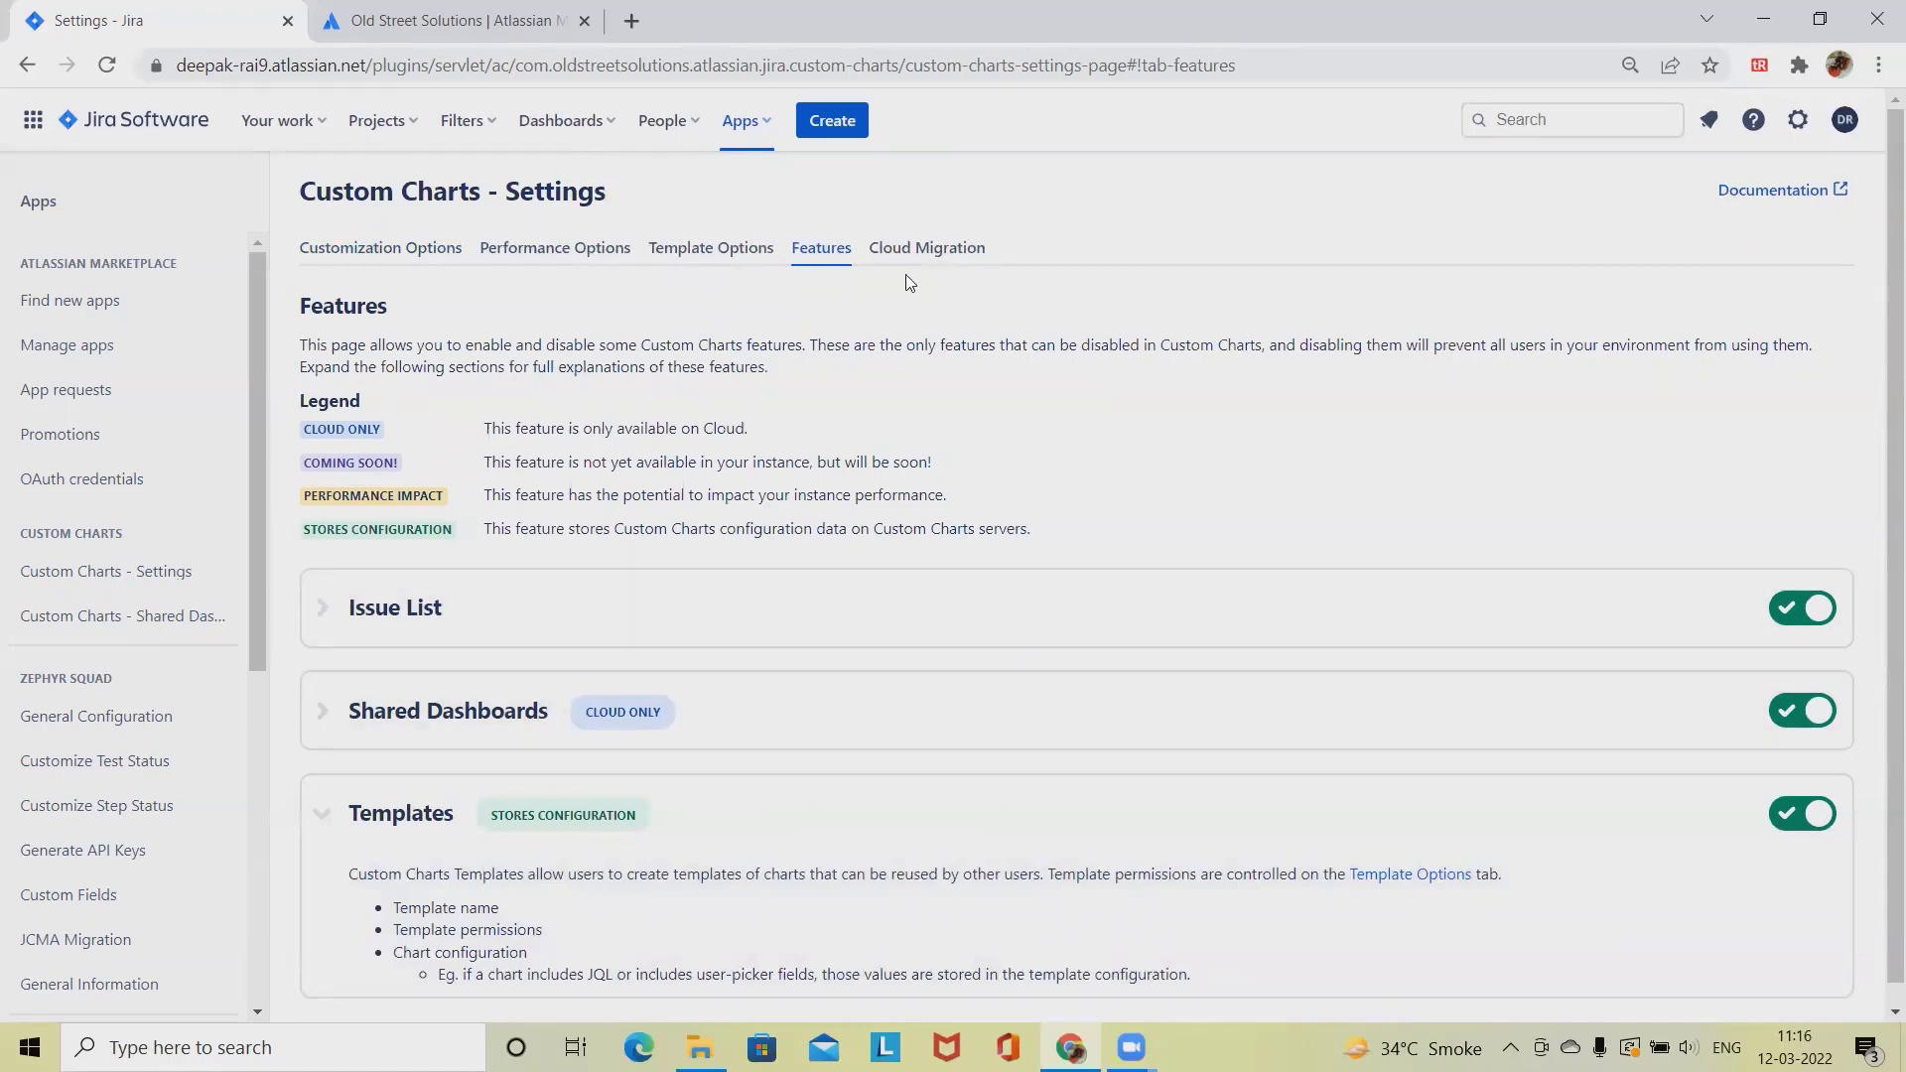
View the Cloud Migration page, return to Customization Options, and bring up the recent projects list
click(908, 252)
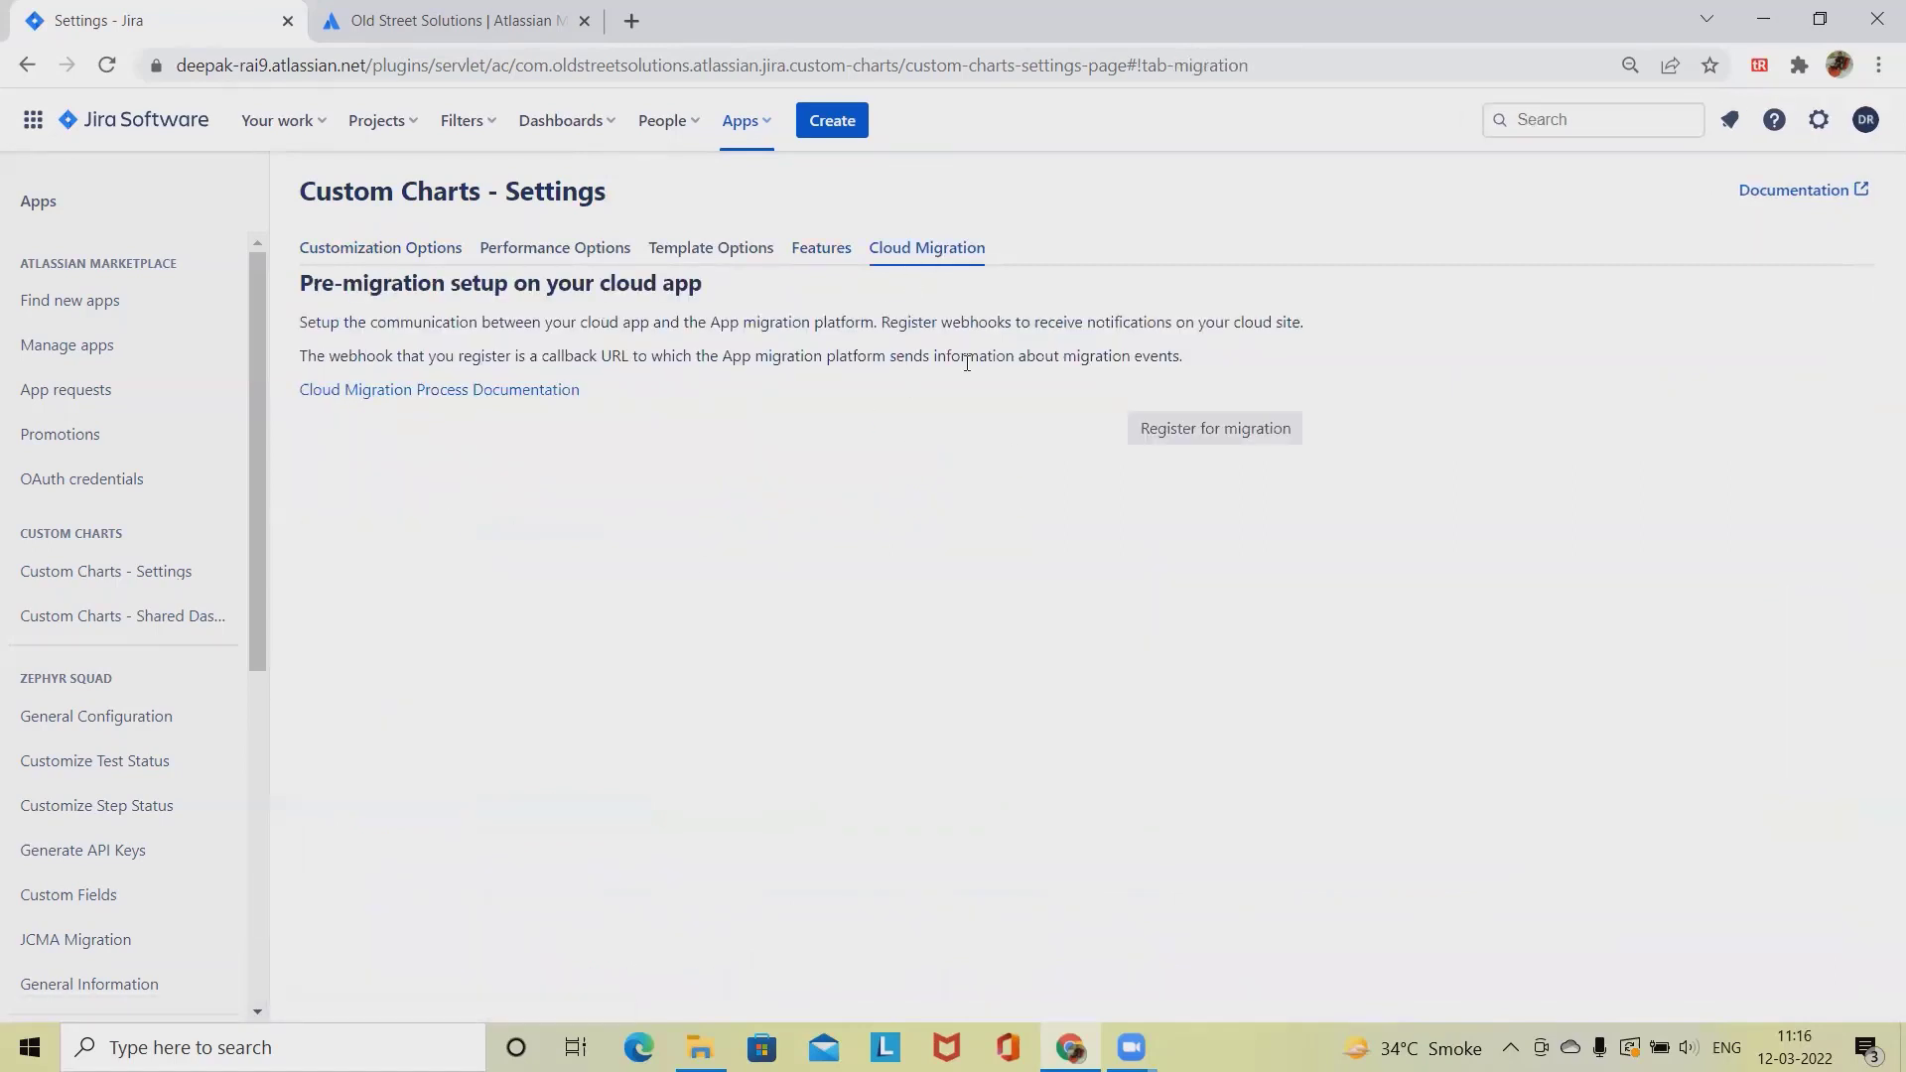
click(821, 253)
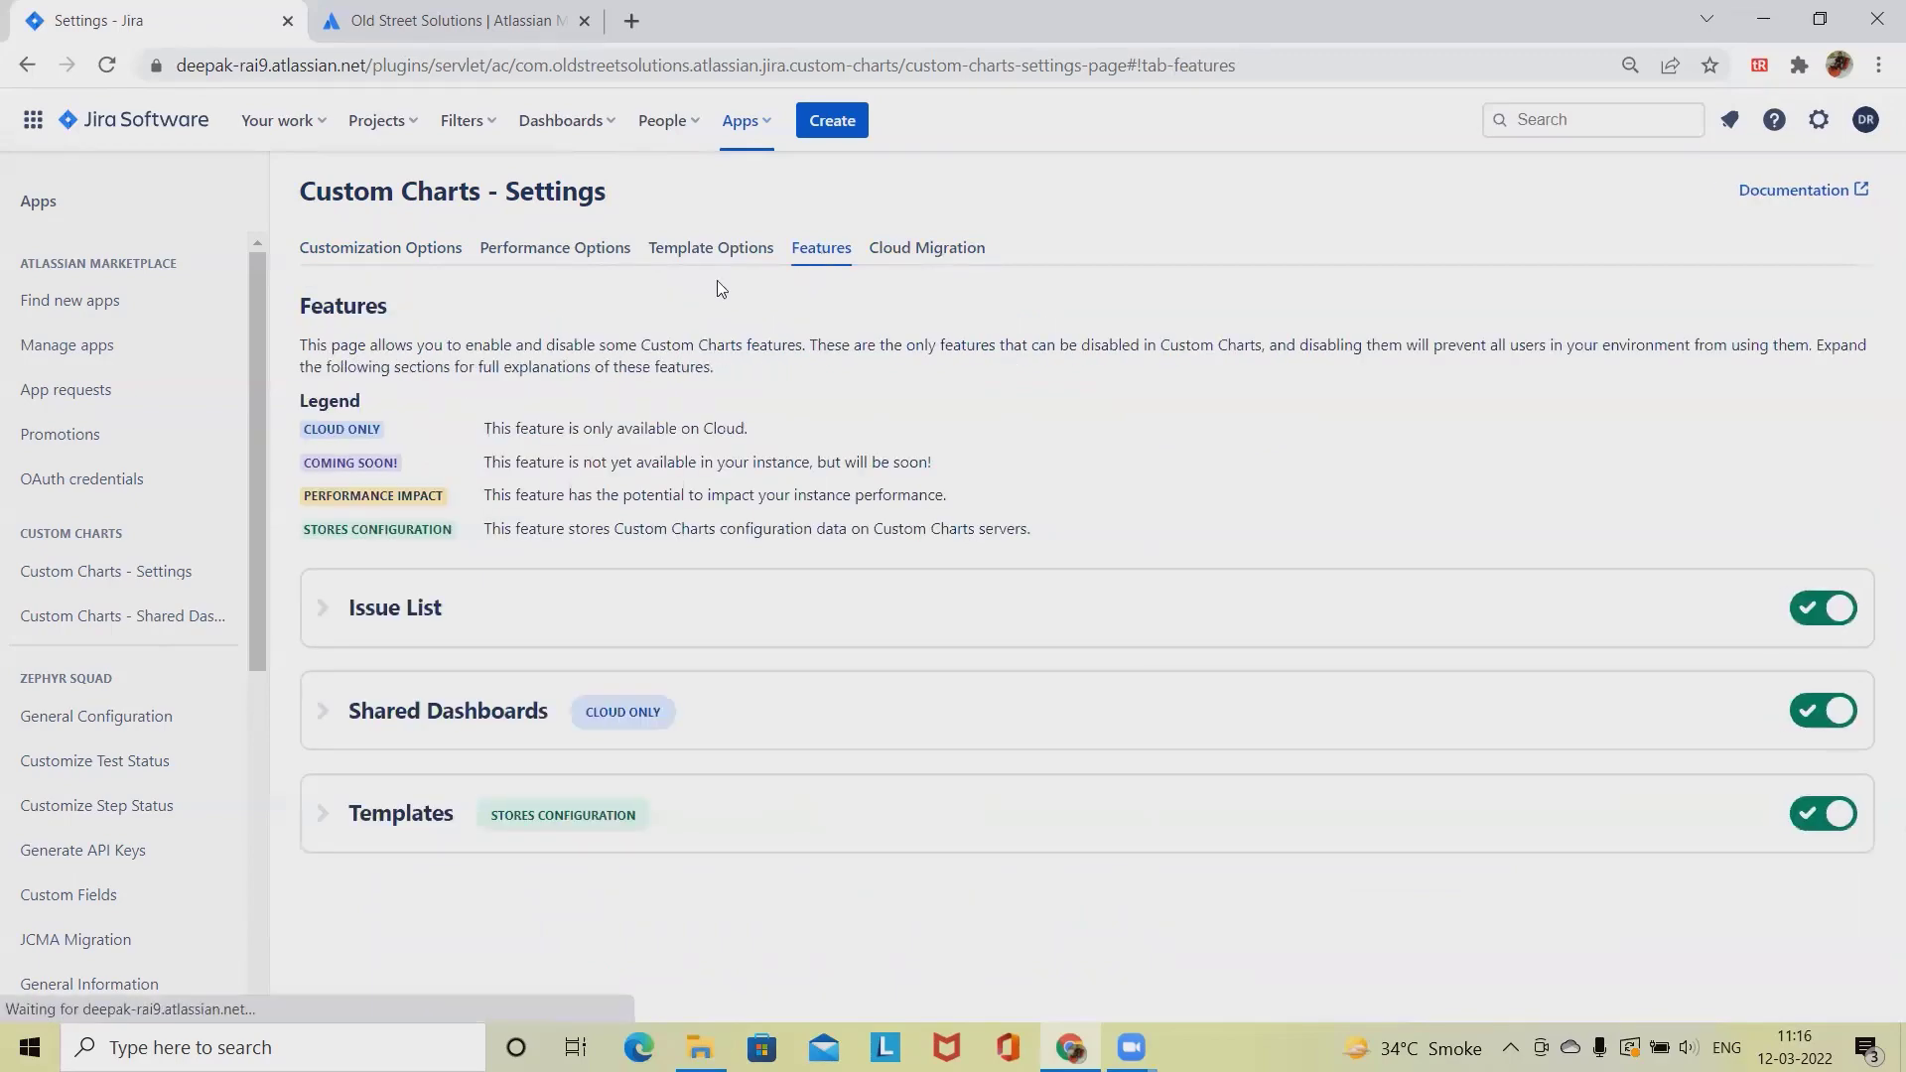
click(375, 257)
scroll(837, 614, down, 5)
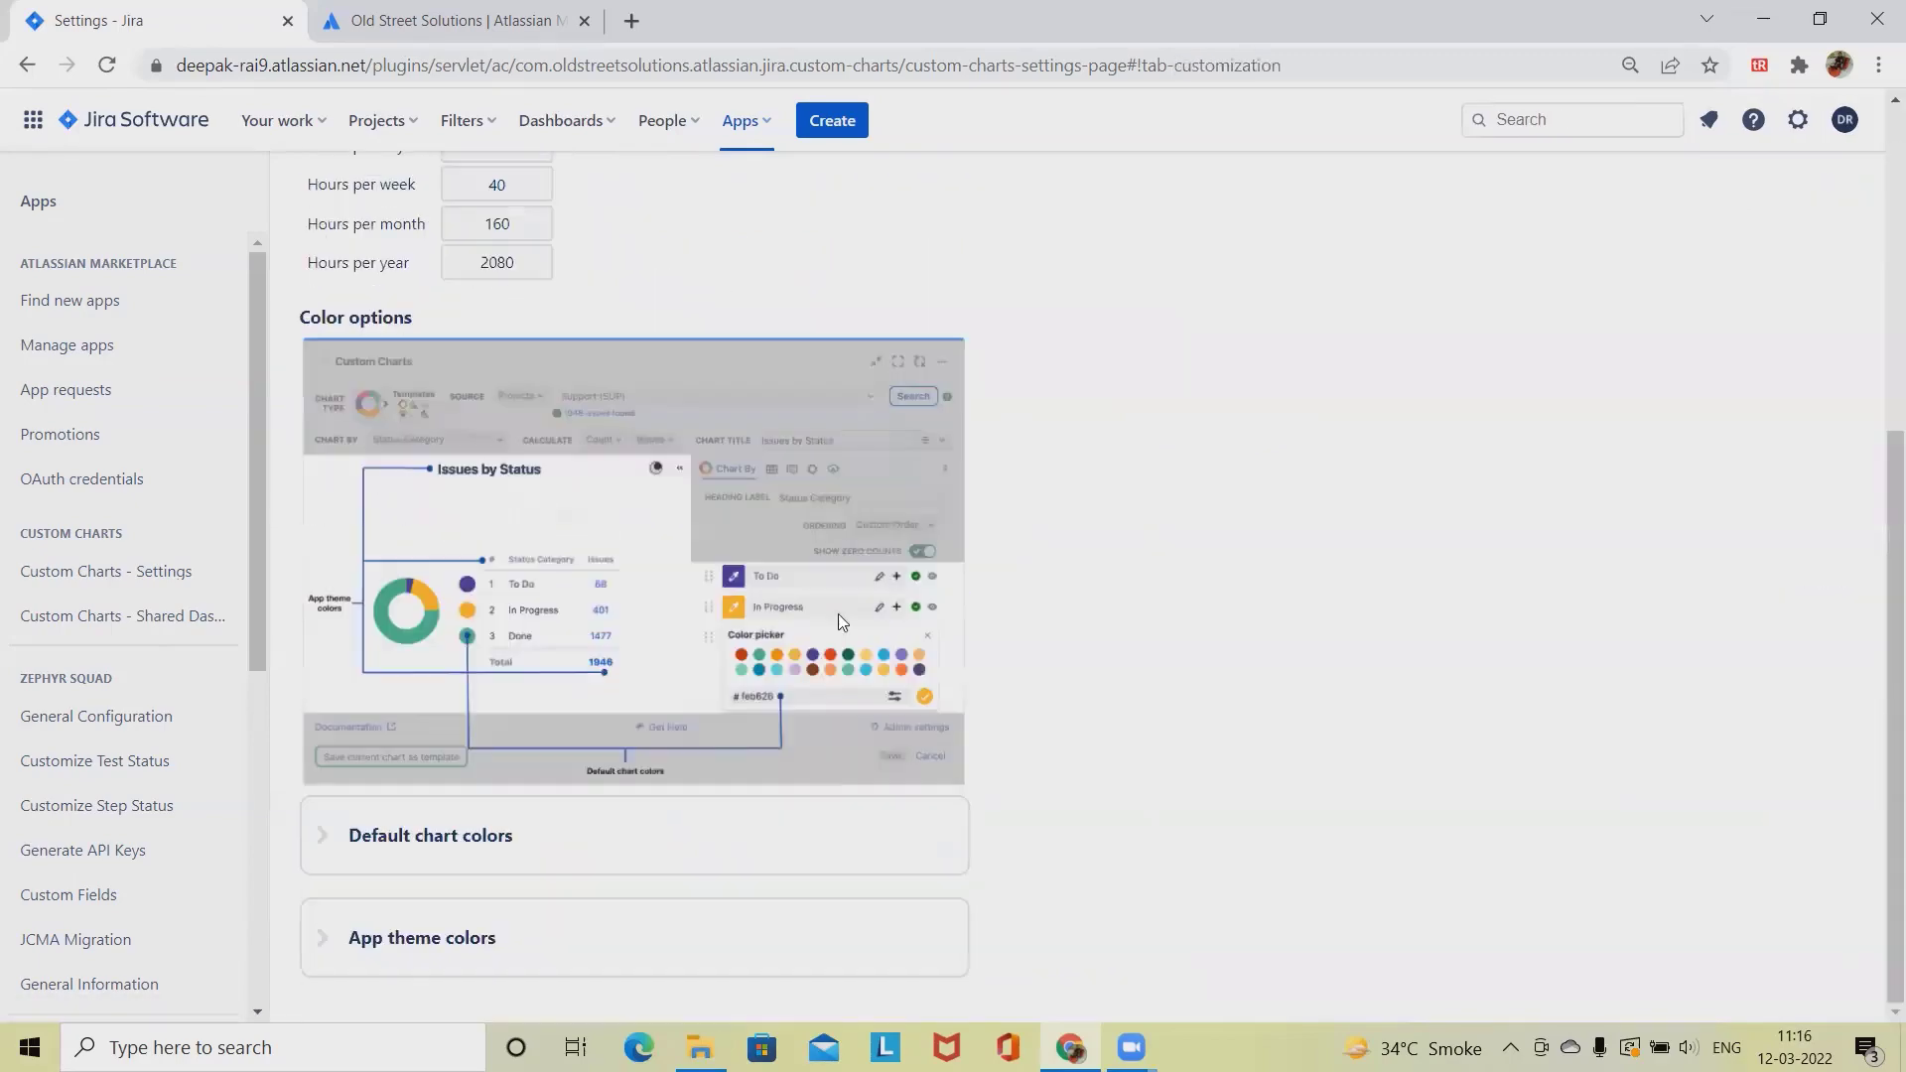
click(106, 571)
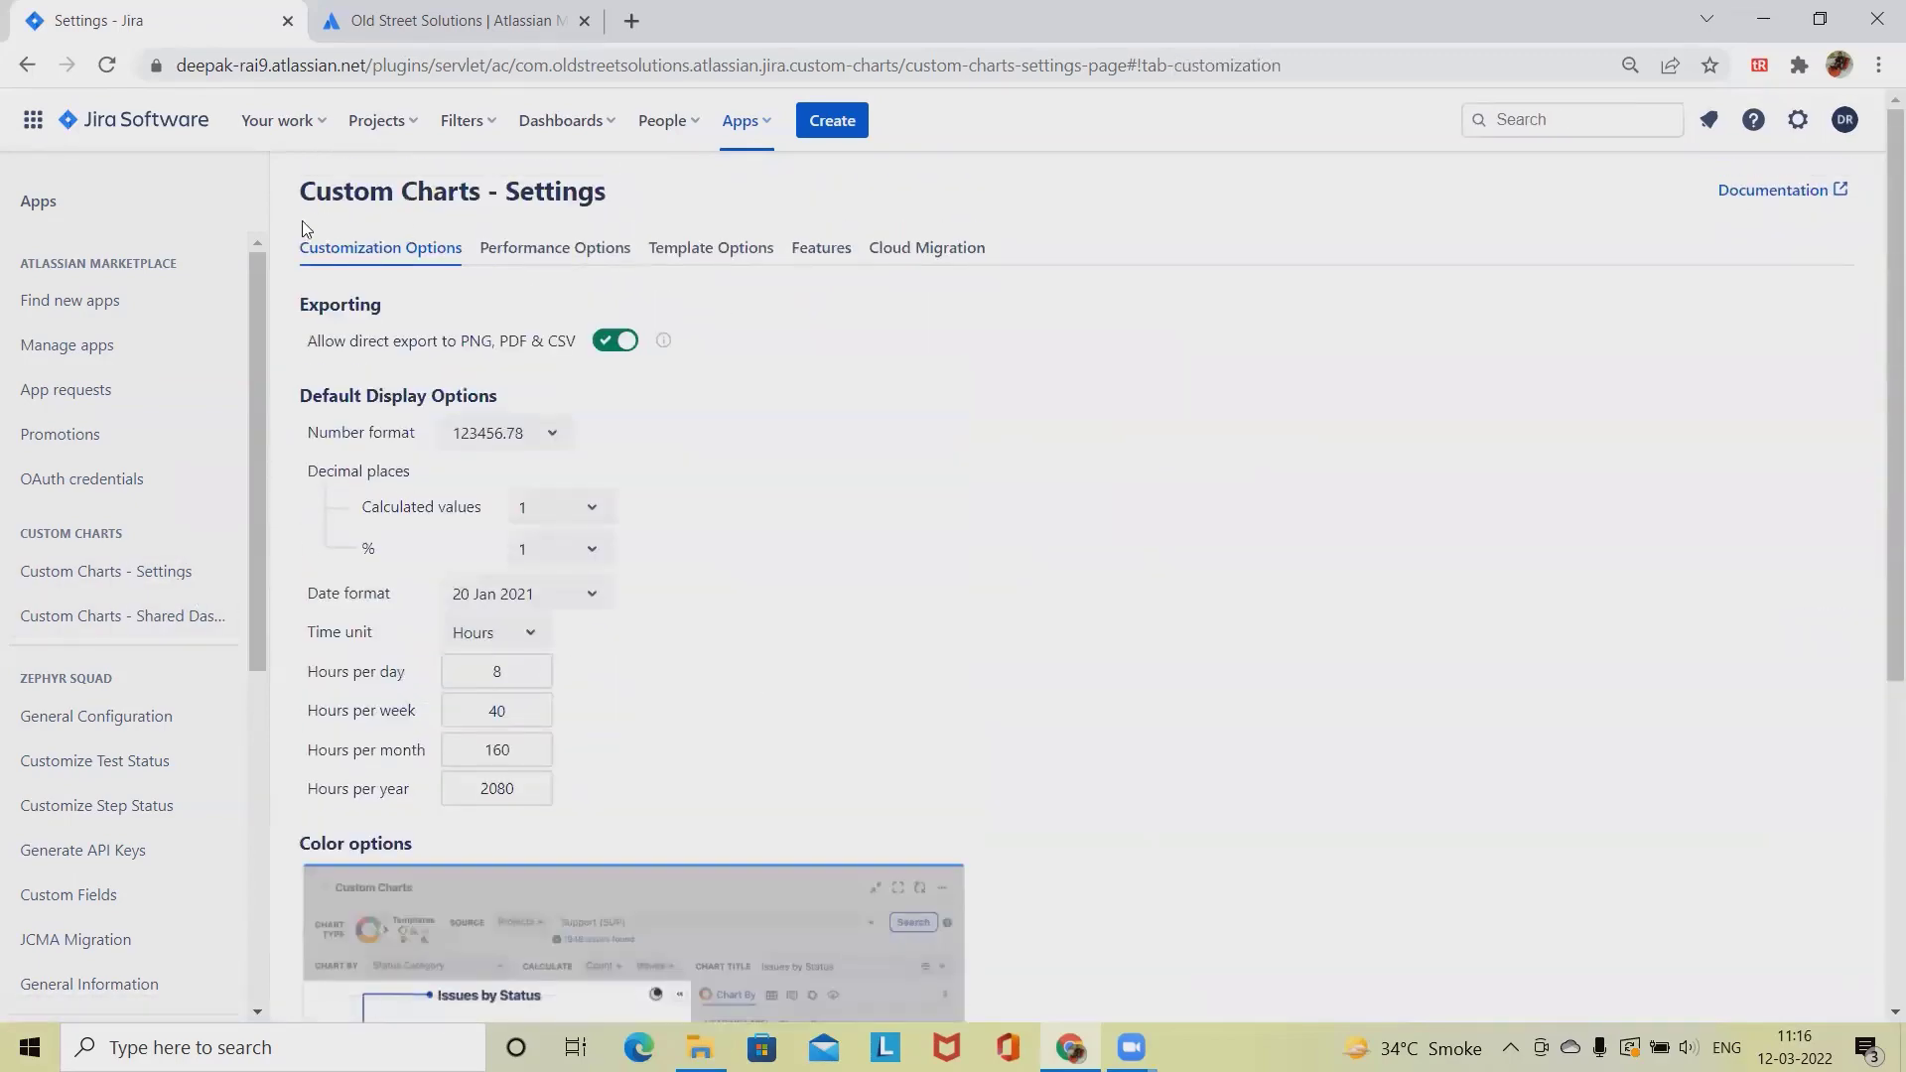
mouse_move(671, 370)
scroll(596, 576, down, 5)
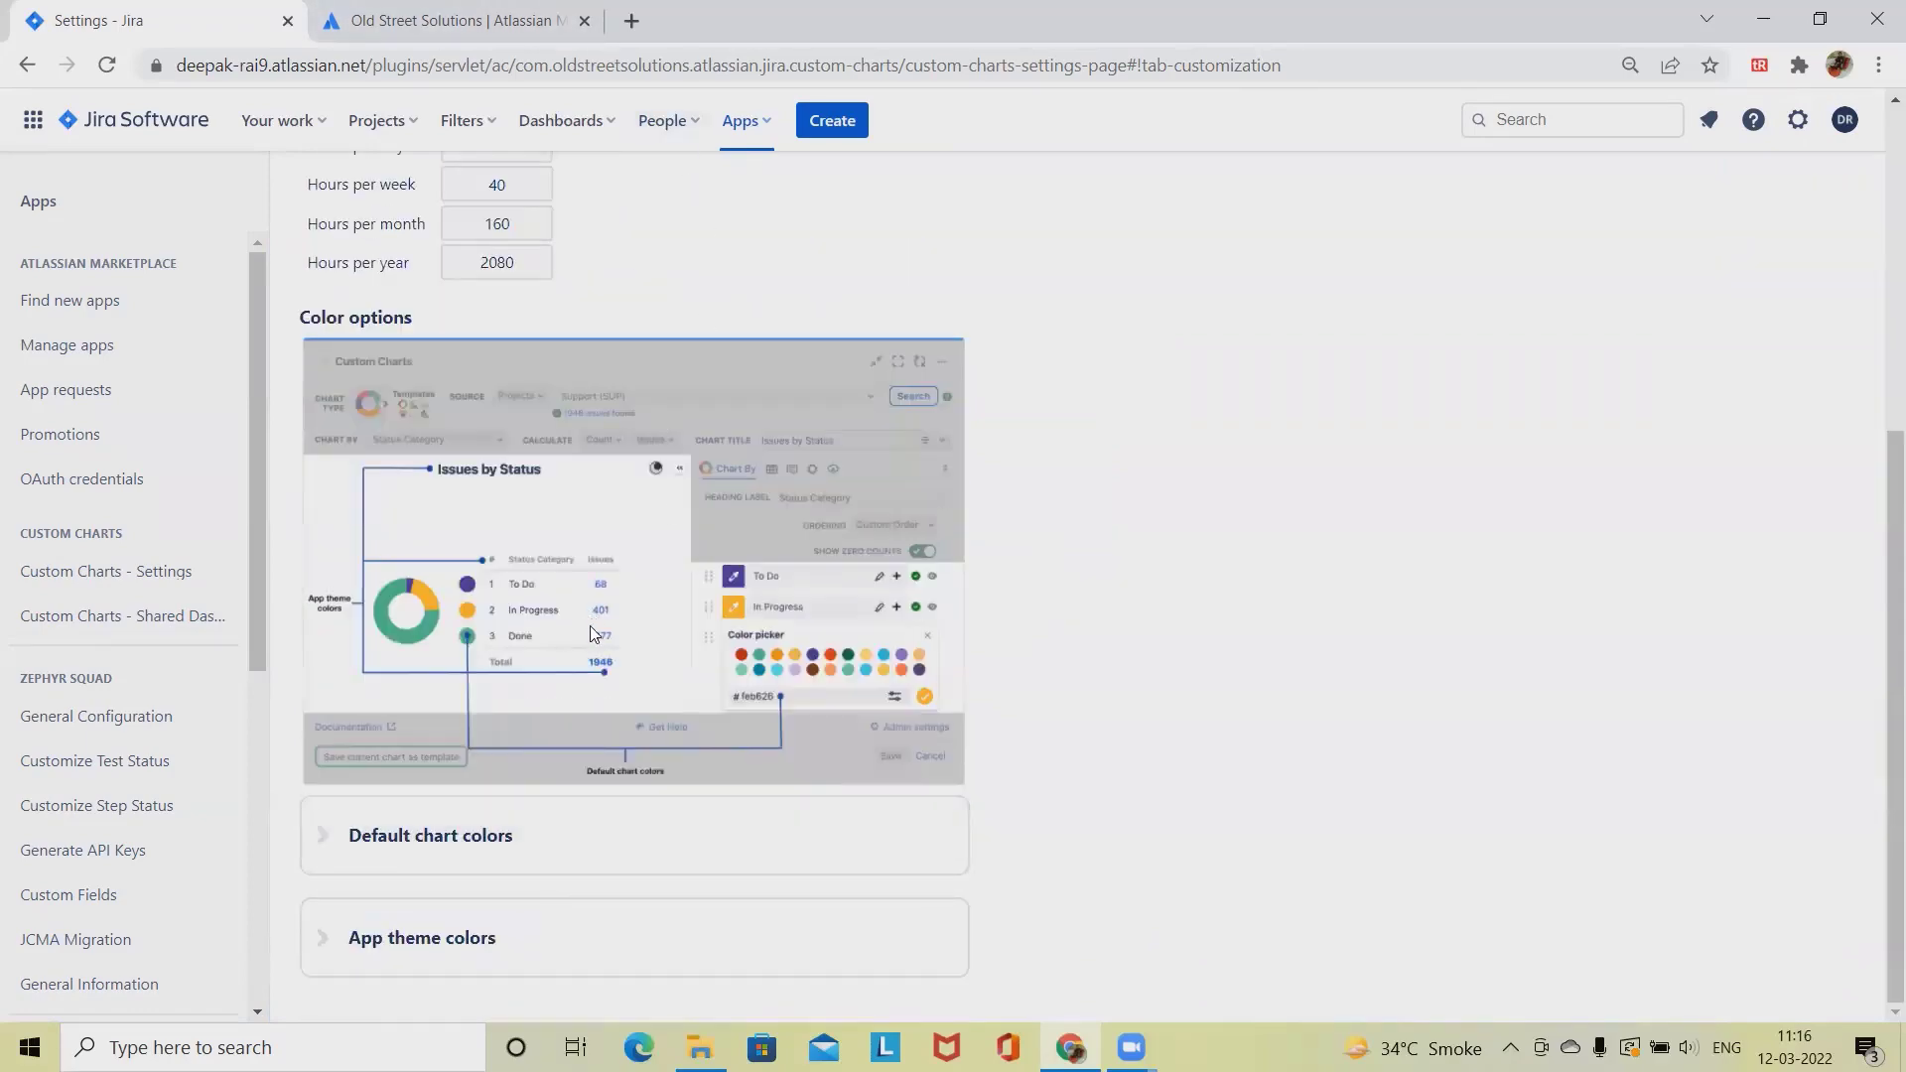
scroll(556, 607, up, 5)
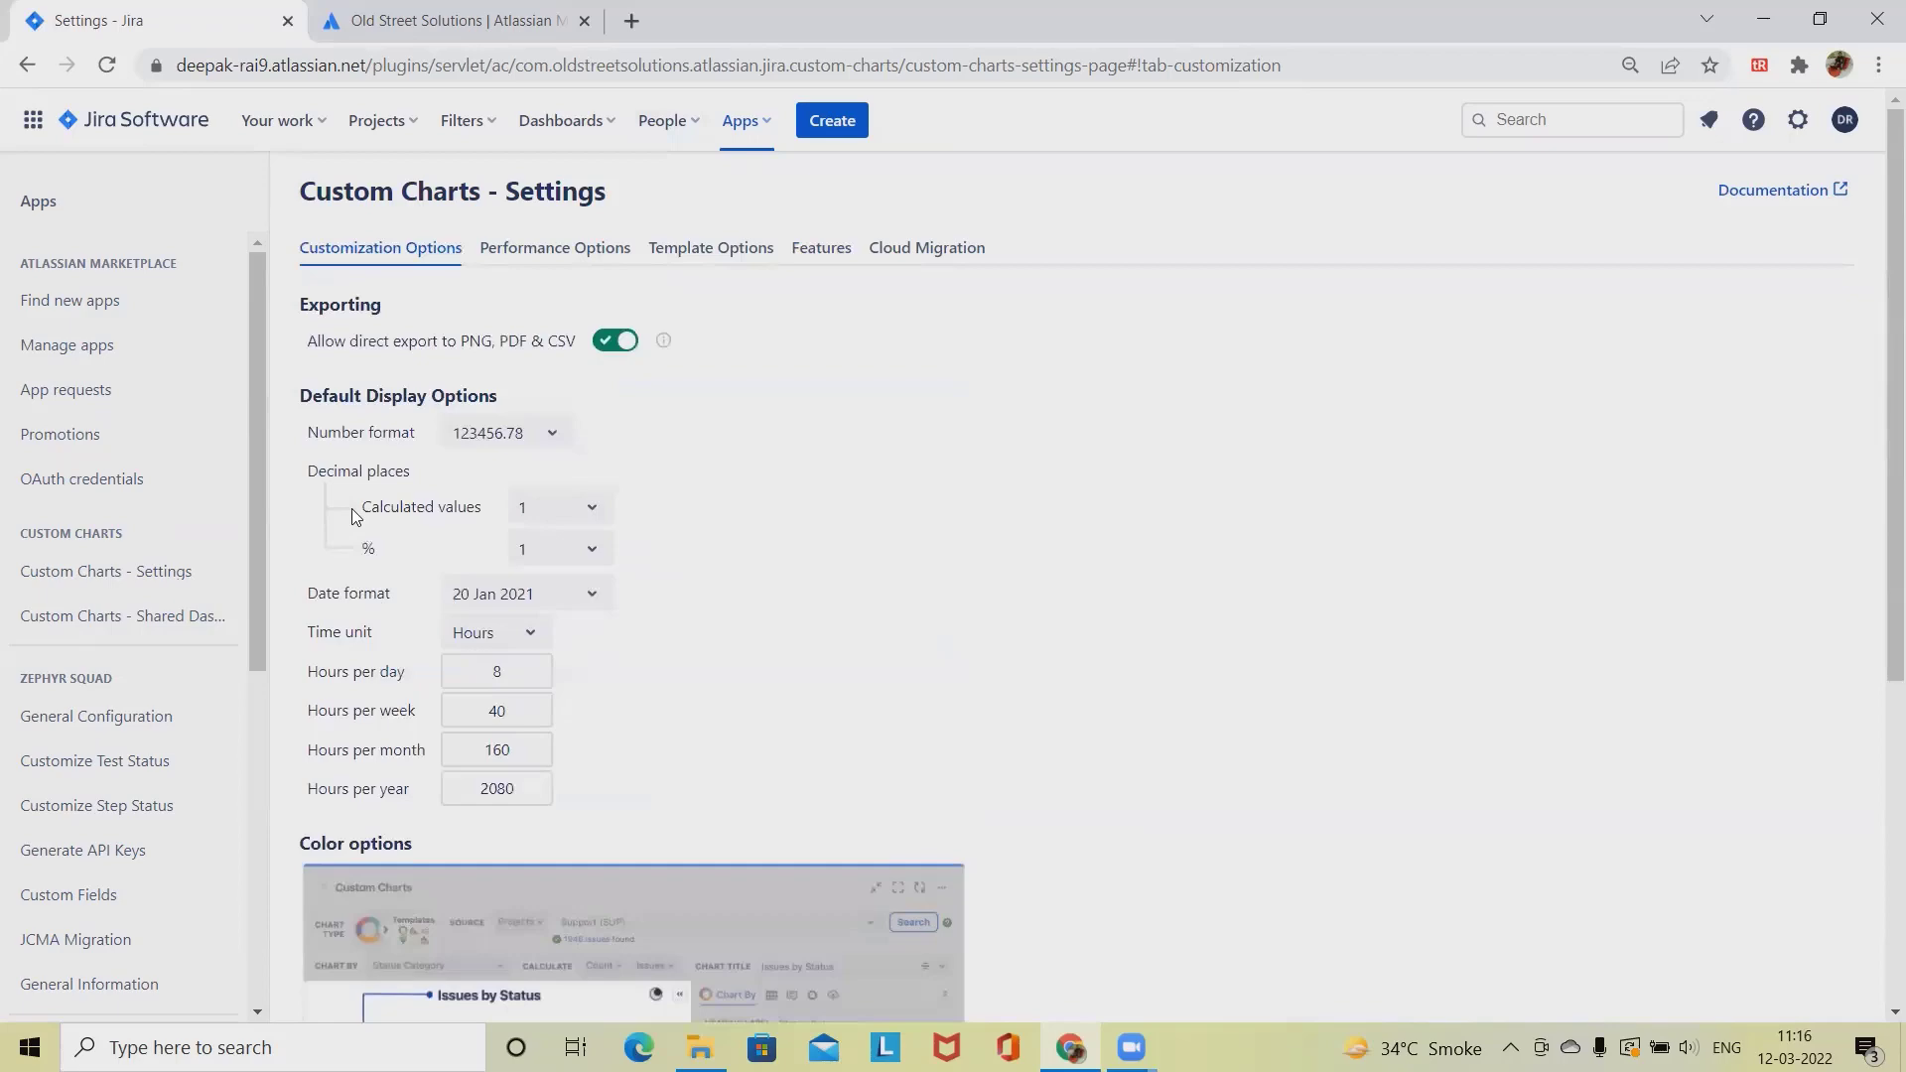
click(383, 120)
Filter gadgets by 'custom' and add the Custom Charts gadget to the test_abhaya dashboard
click(471, 235)
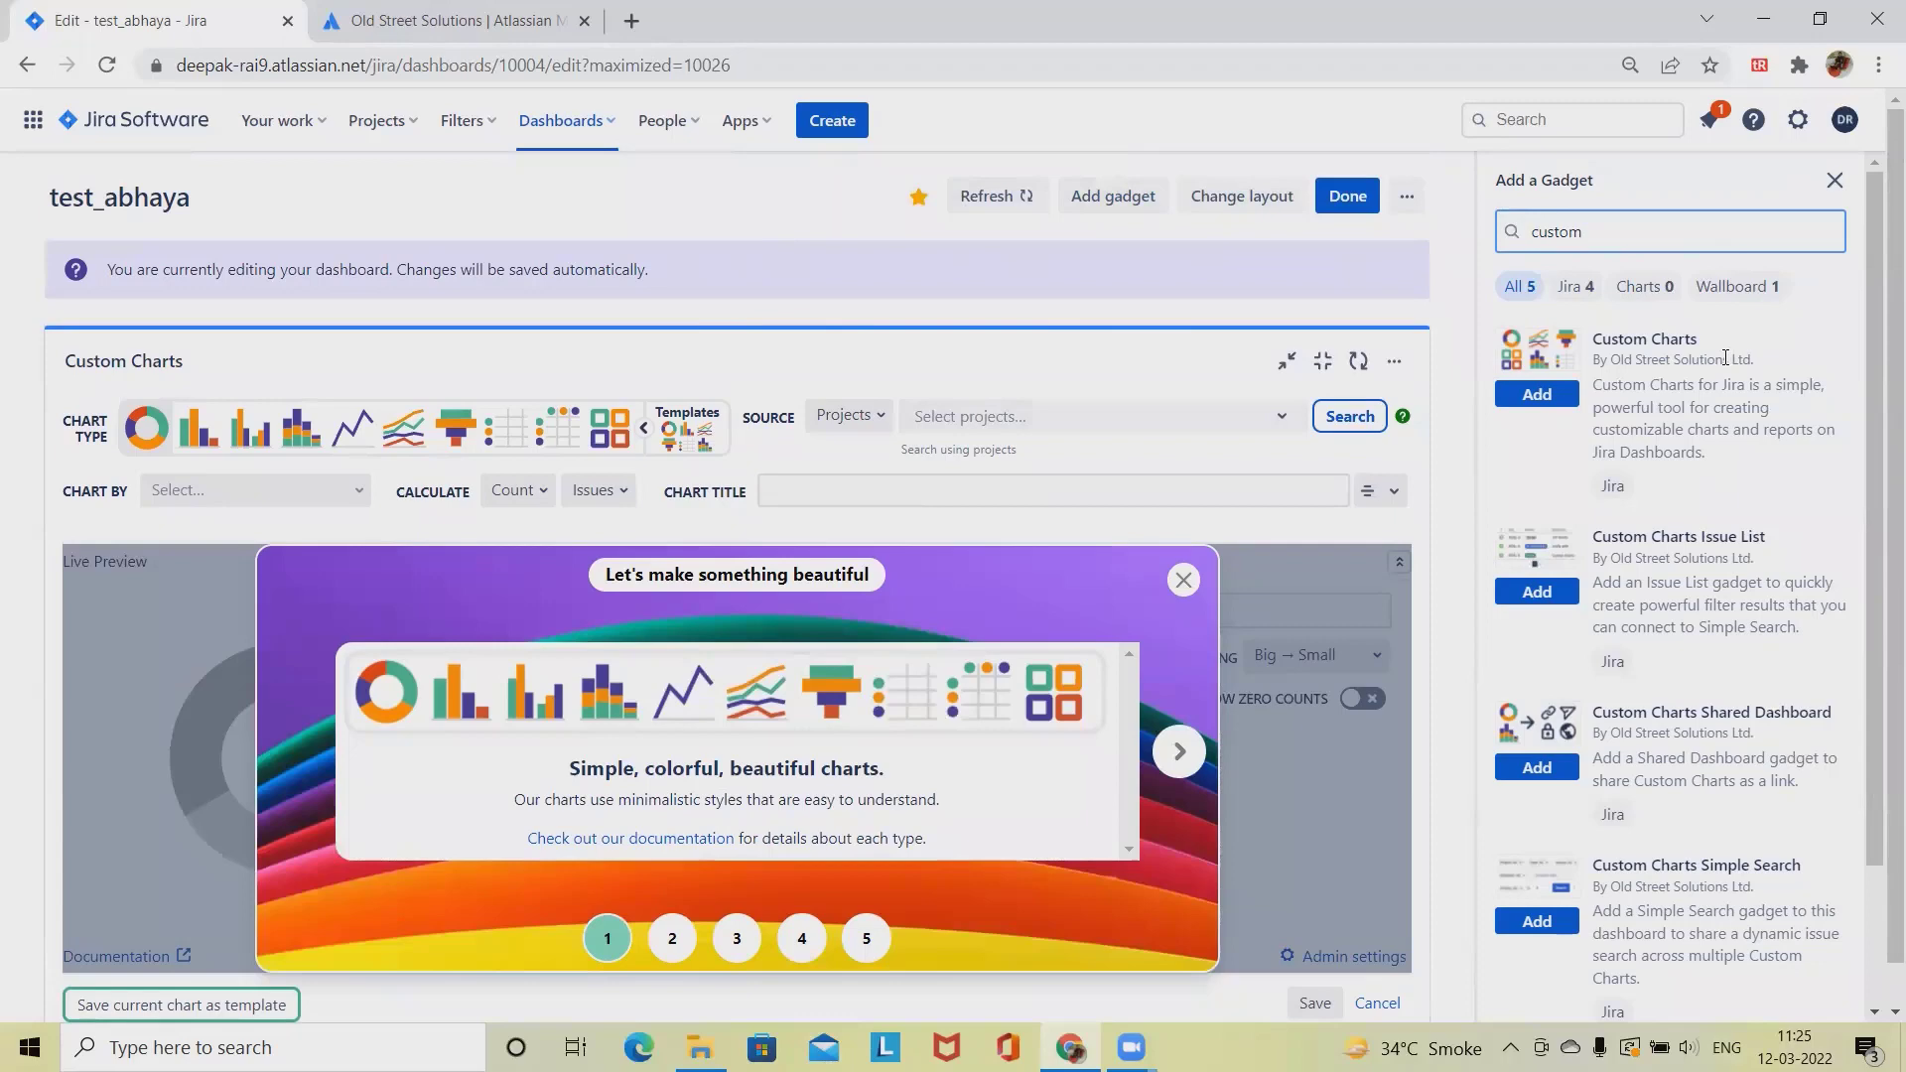
key(BackSpace)
key(BackSpace)
key(BackSpace)
key(BackSpace)
key(BackSpace)
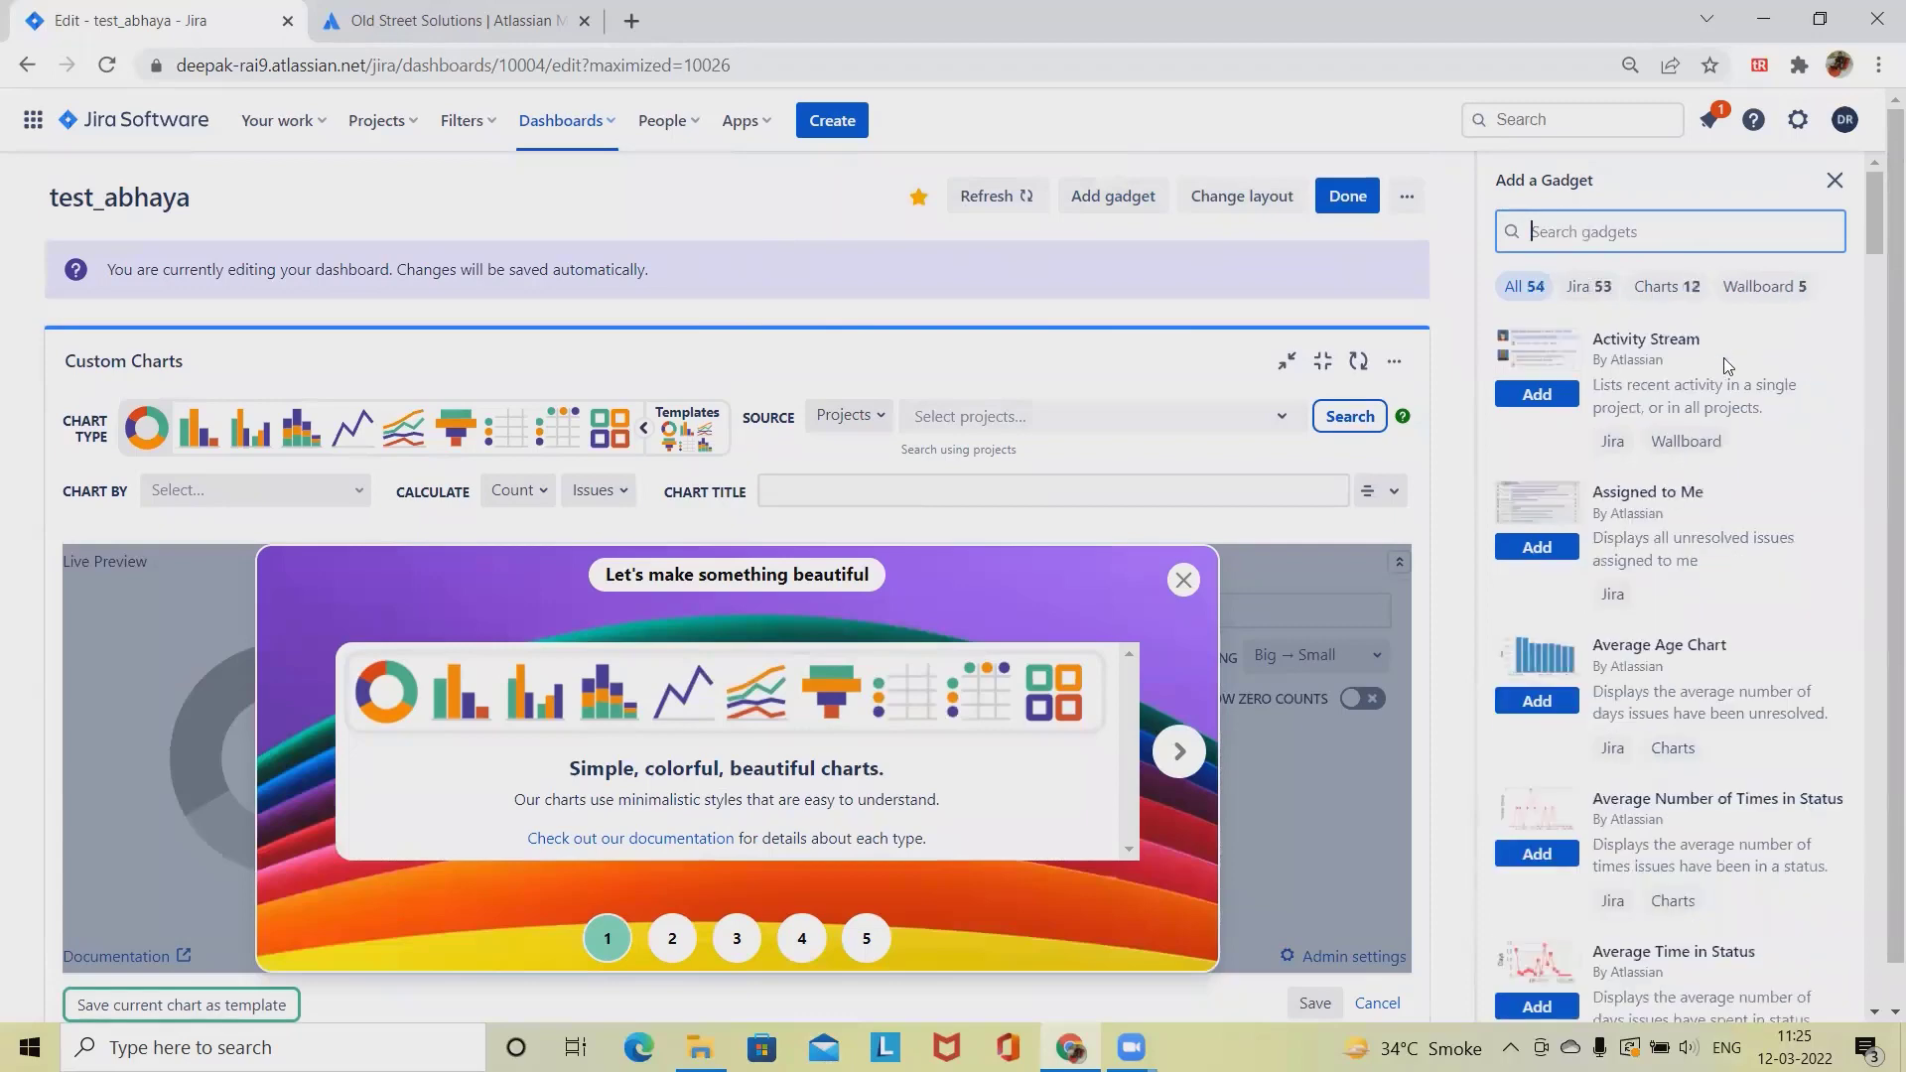
text(custom)
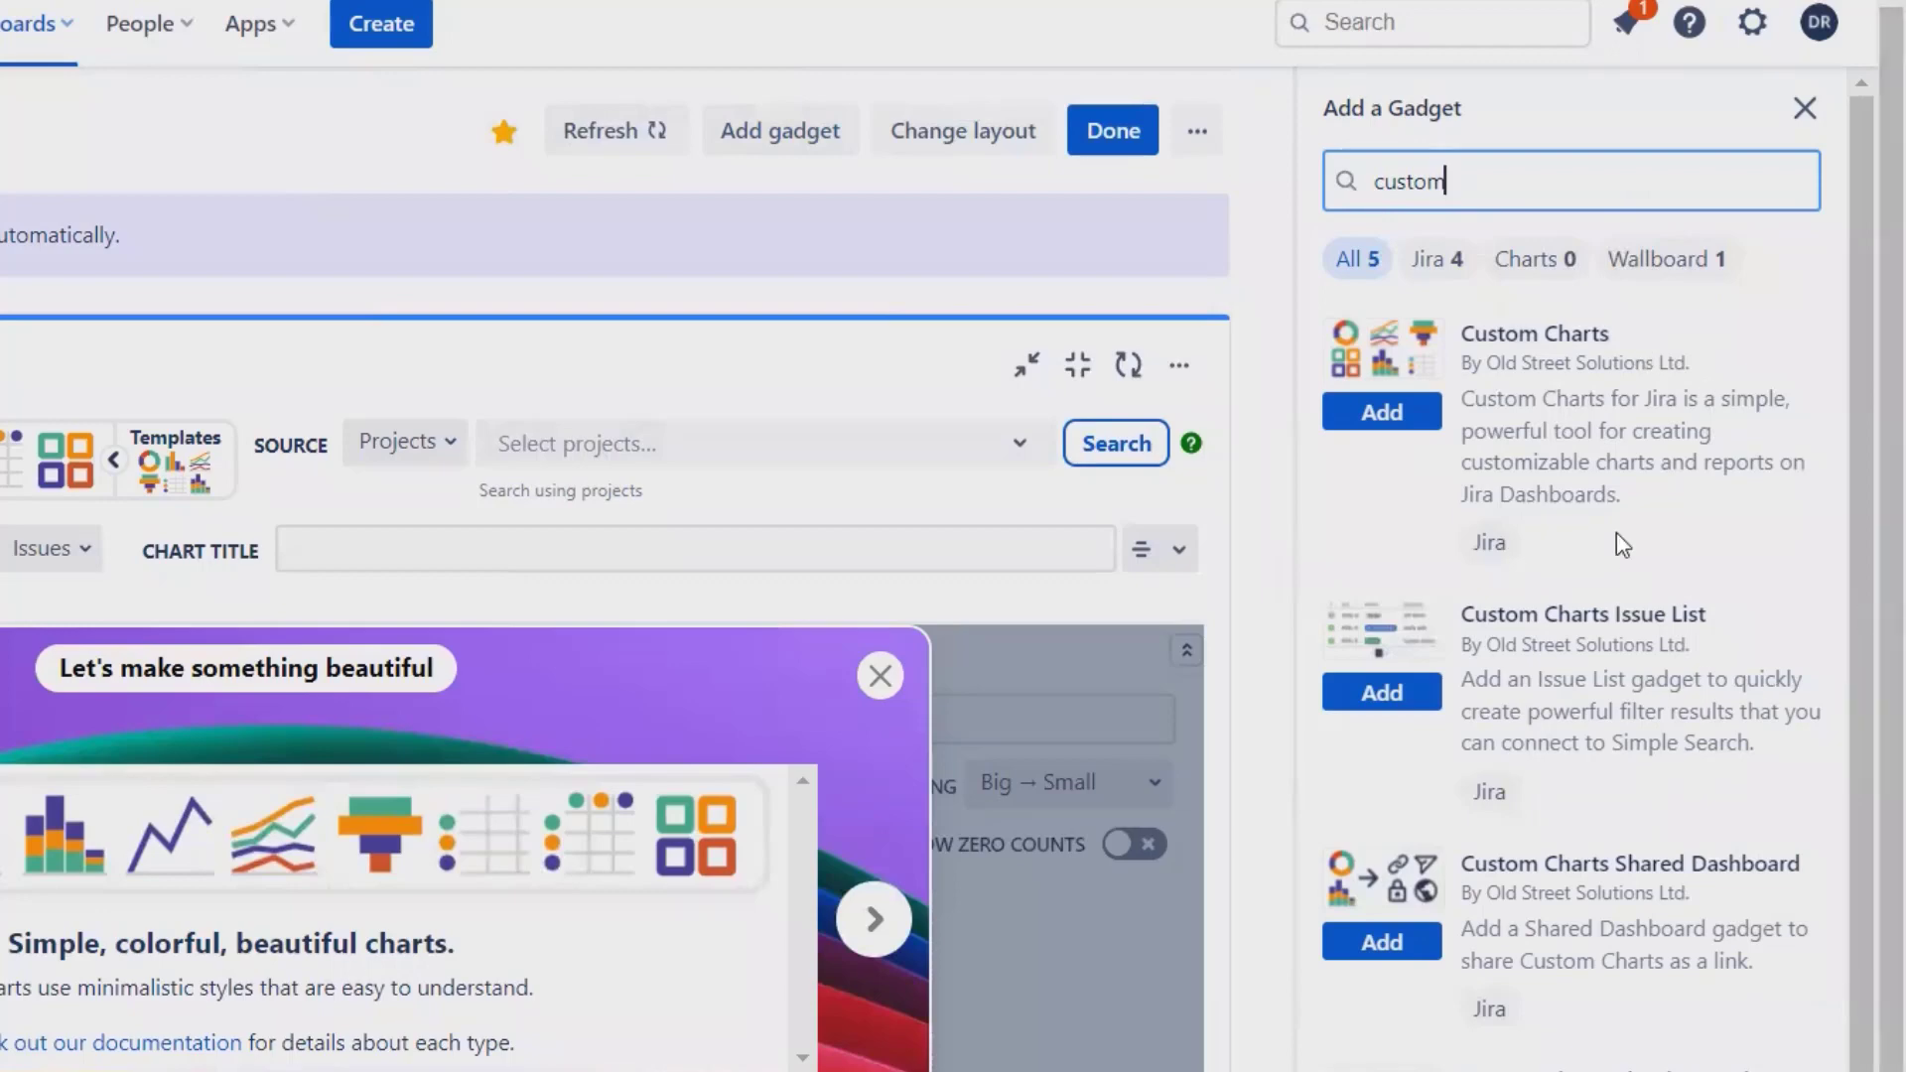
click(1360, 419)
scroll(1593, 765, down, 2)
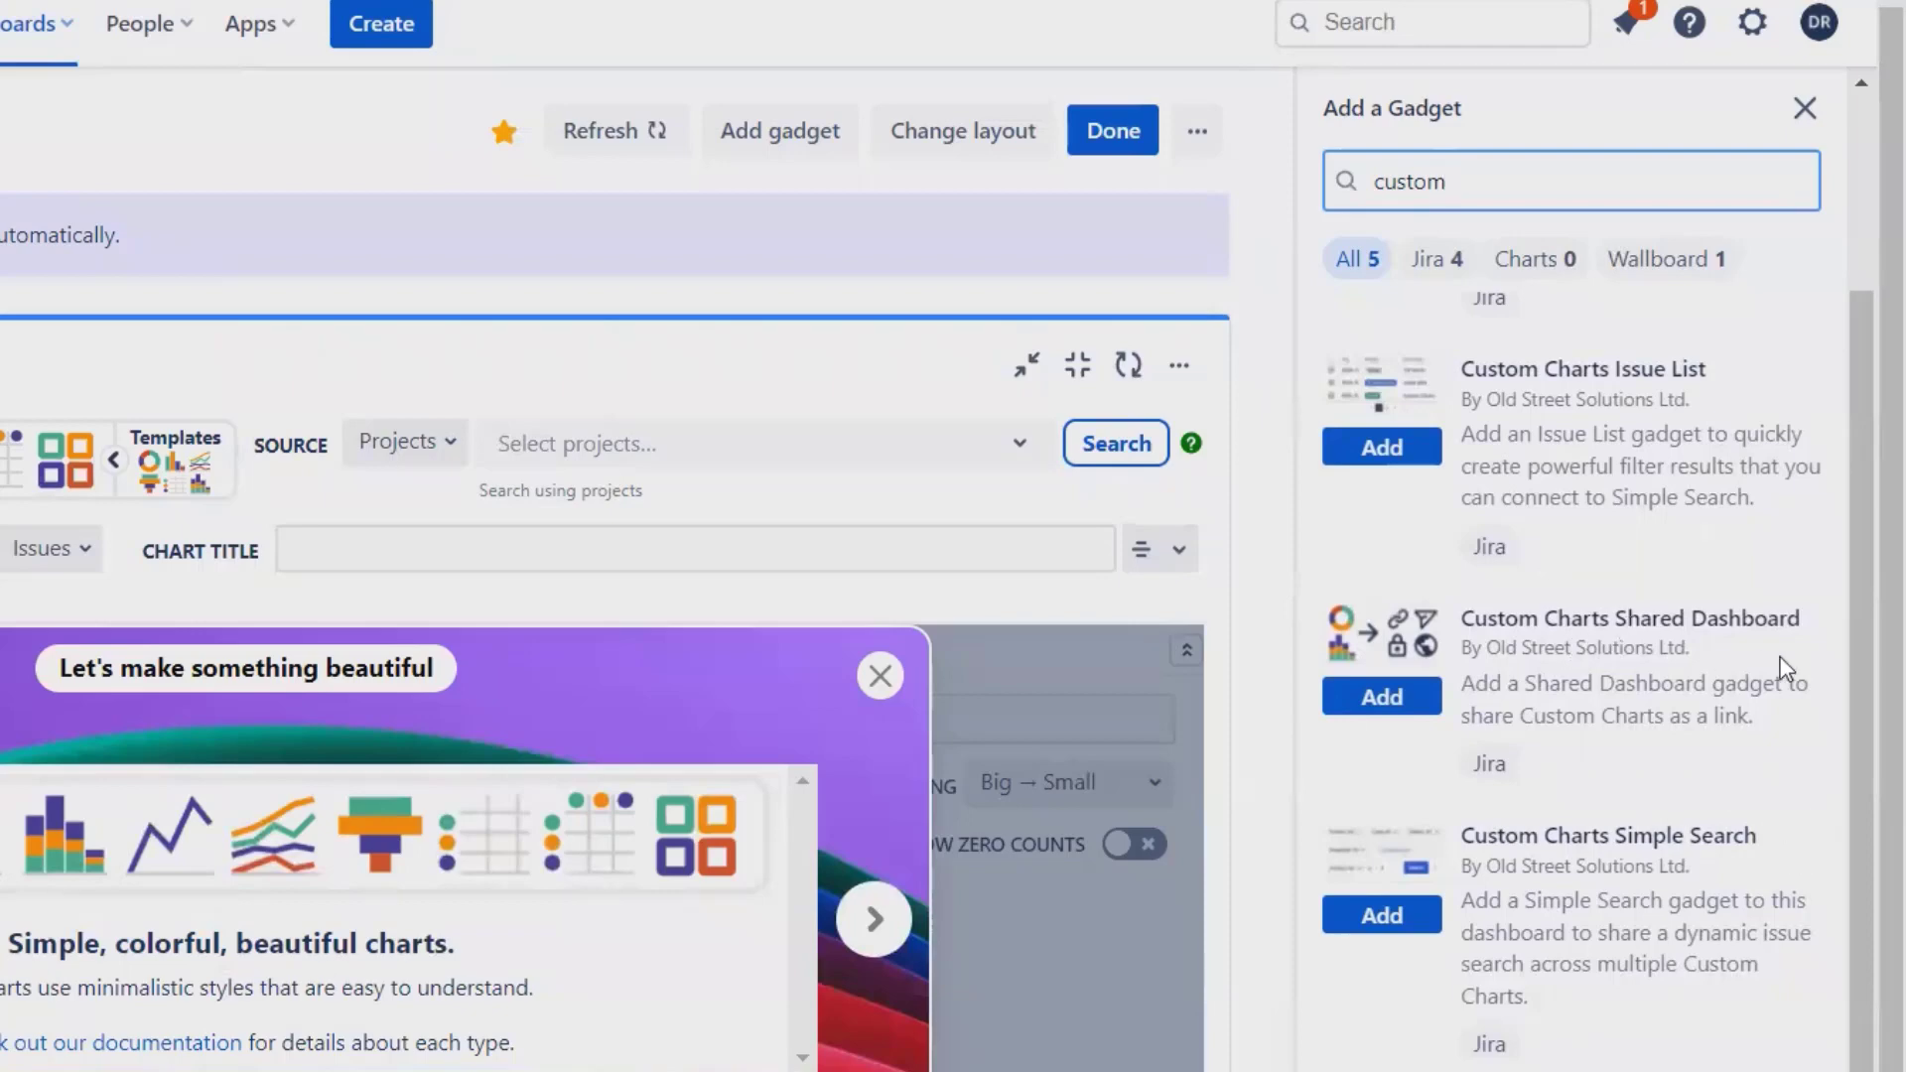
scroll(1706, 677, up, 2)
scroll(1705, 677, up, 1)
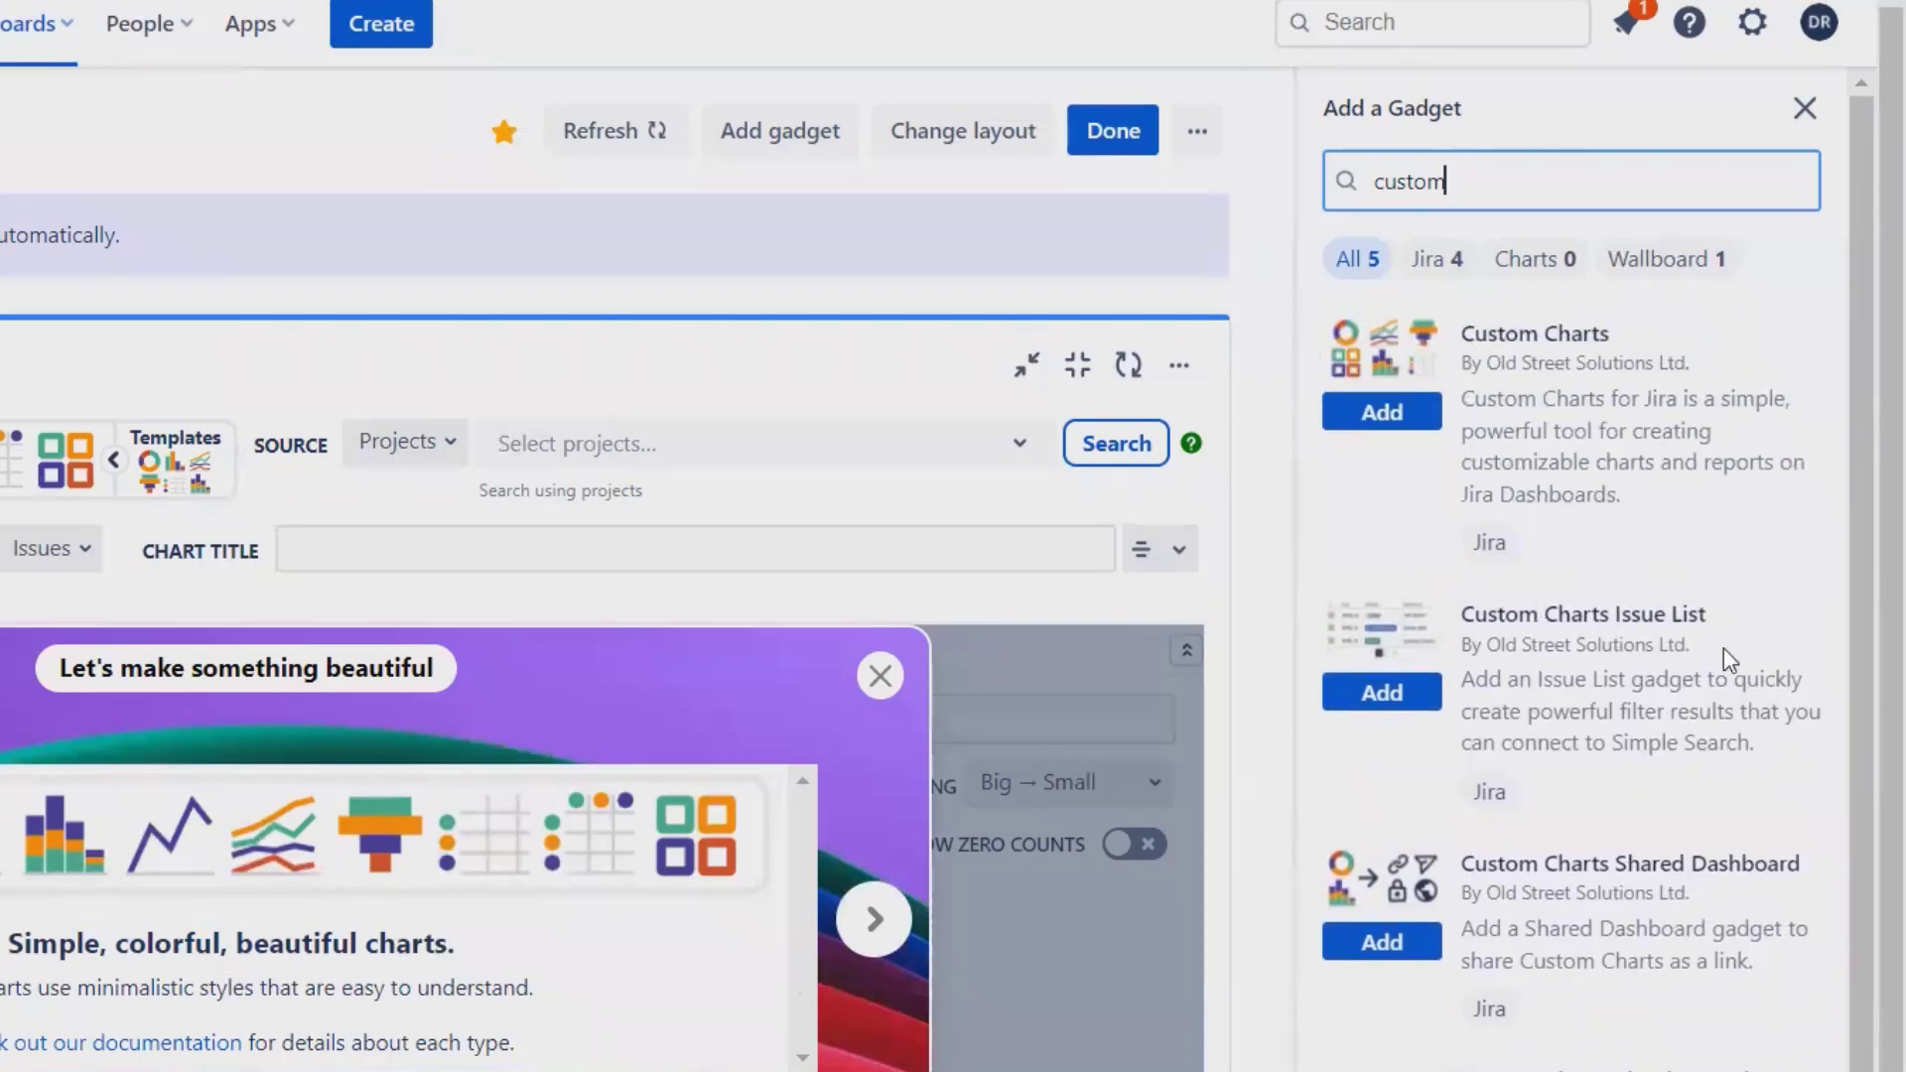
scroll(1351, 894, down, 2)
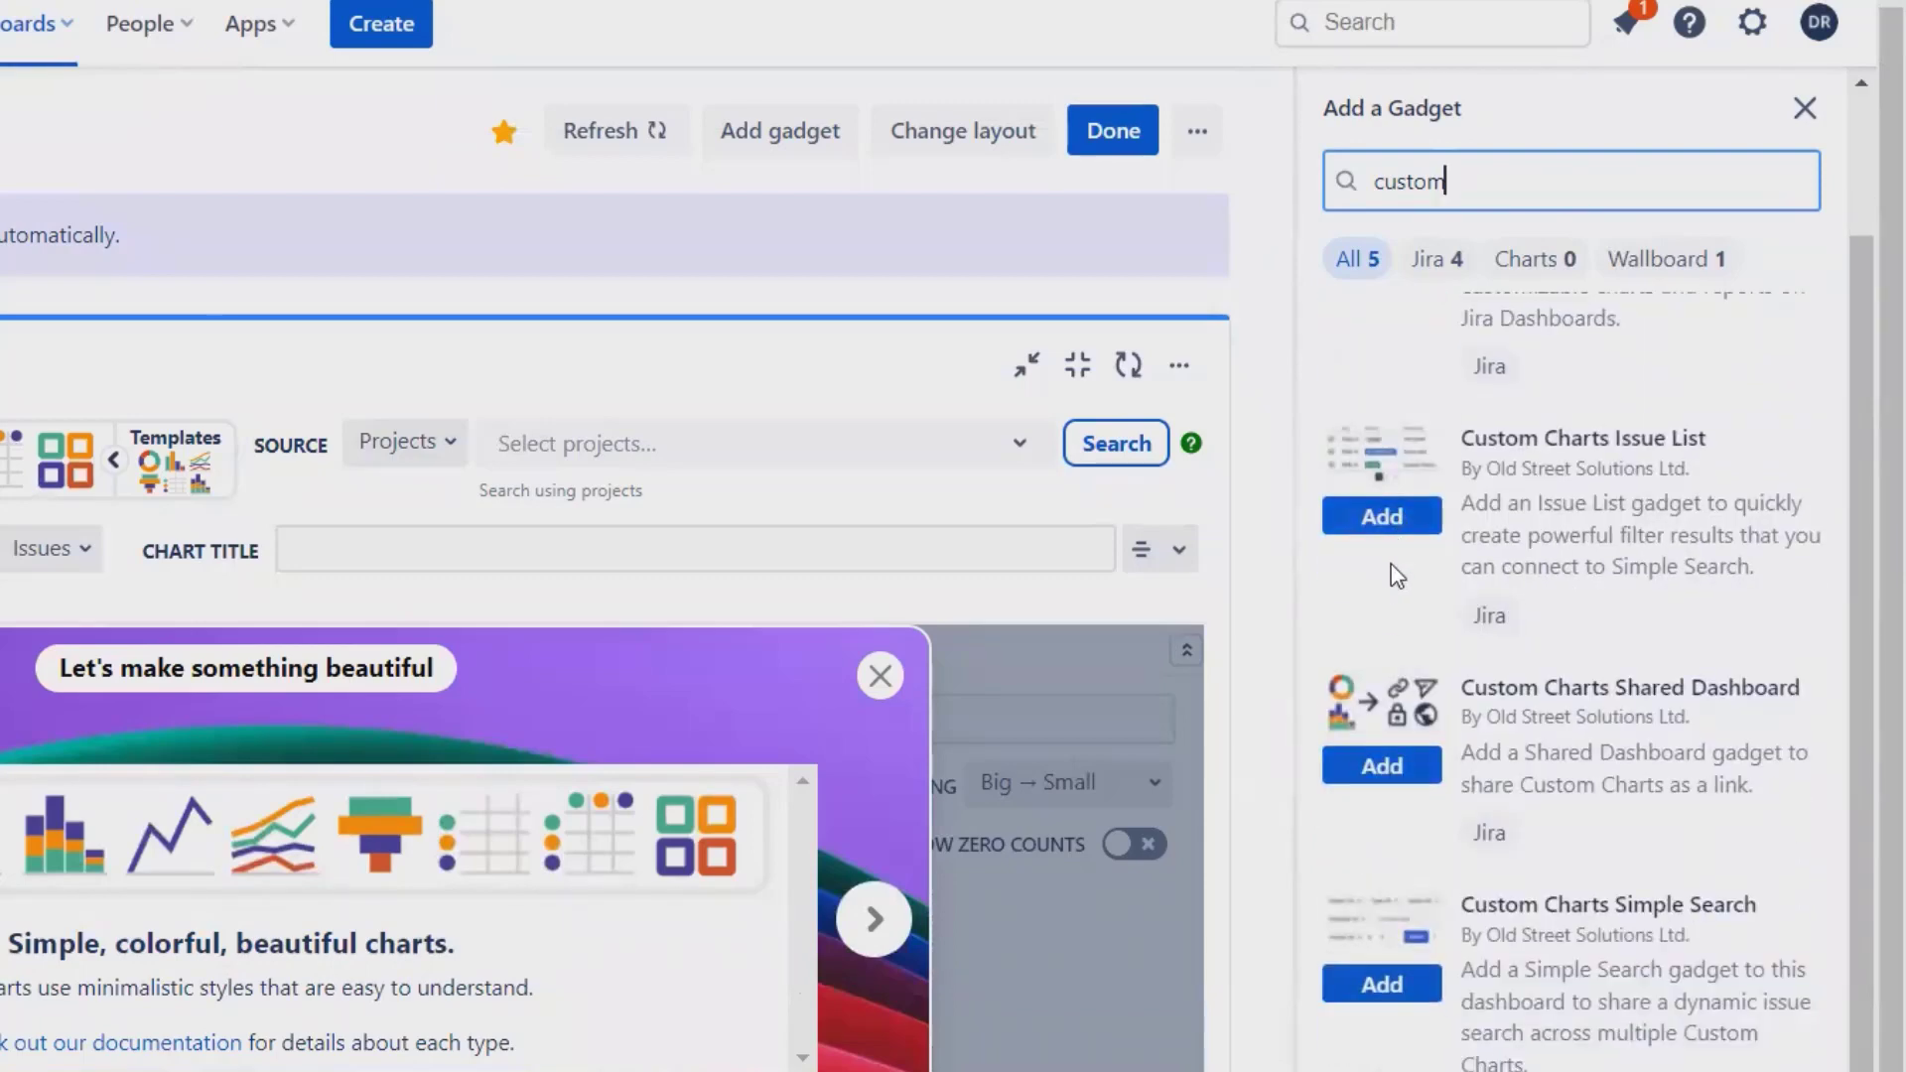
scroll(1580, 796, down, 1)
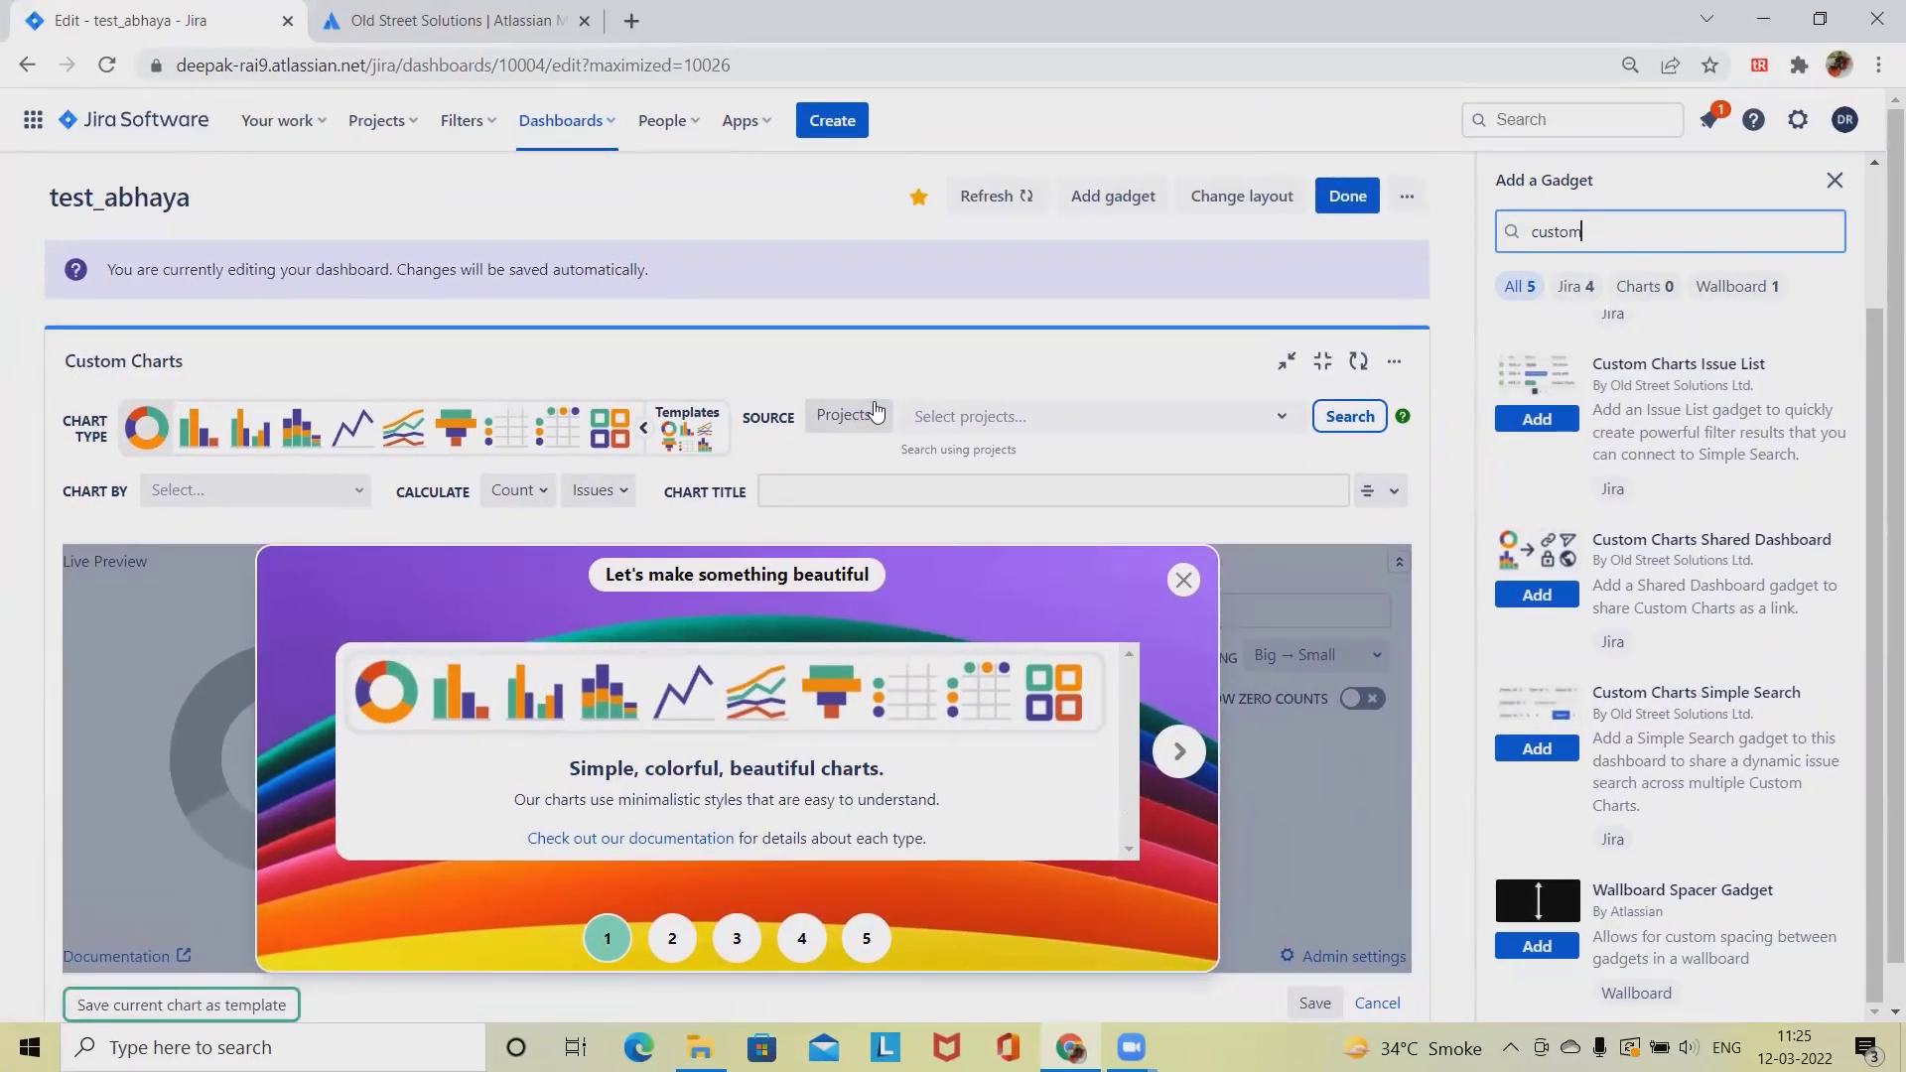
Set the gadget source to Projects with Abhaya_Project (AP) and Demo (DEMO), loading 56 issues
click(852, 416)
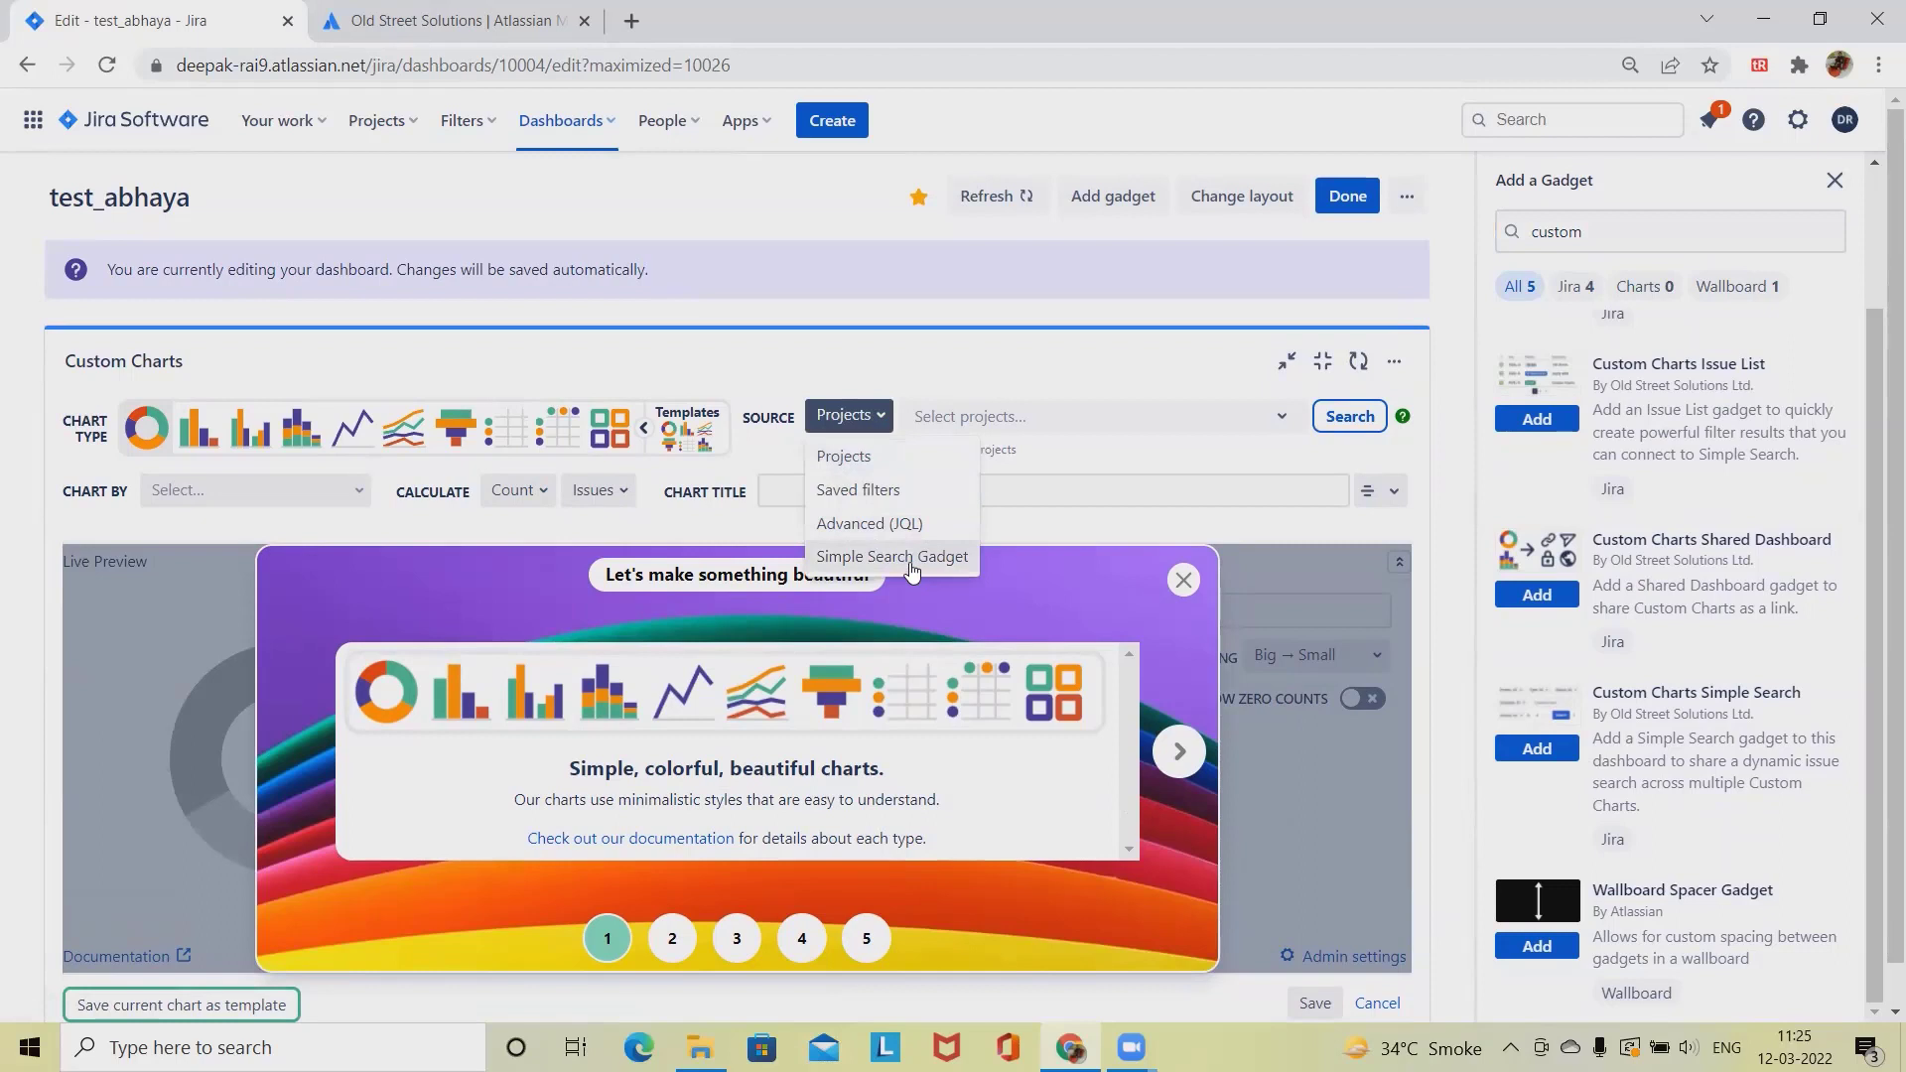
click(853, 461)
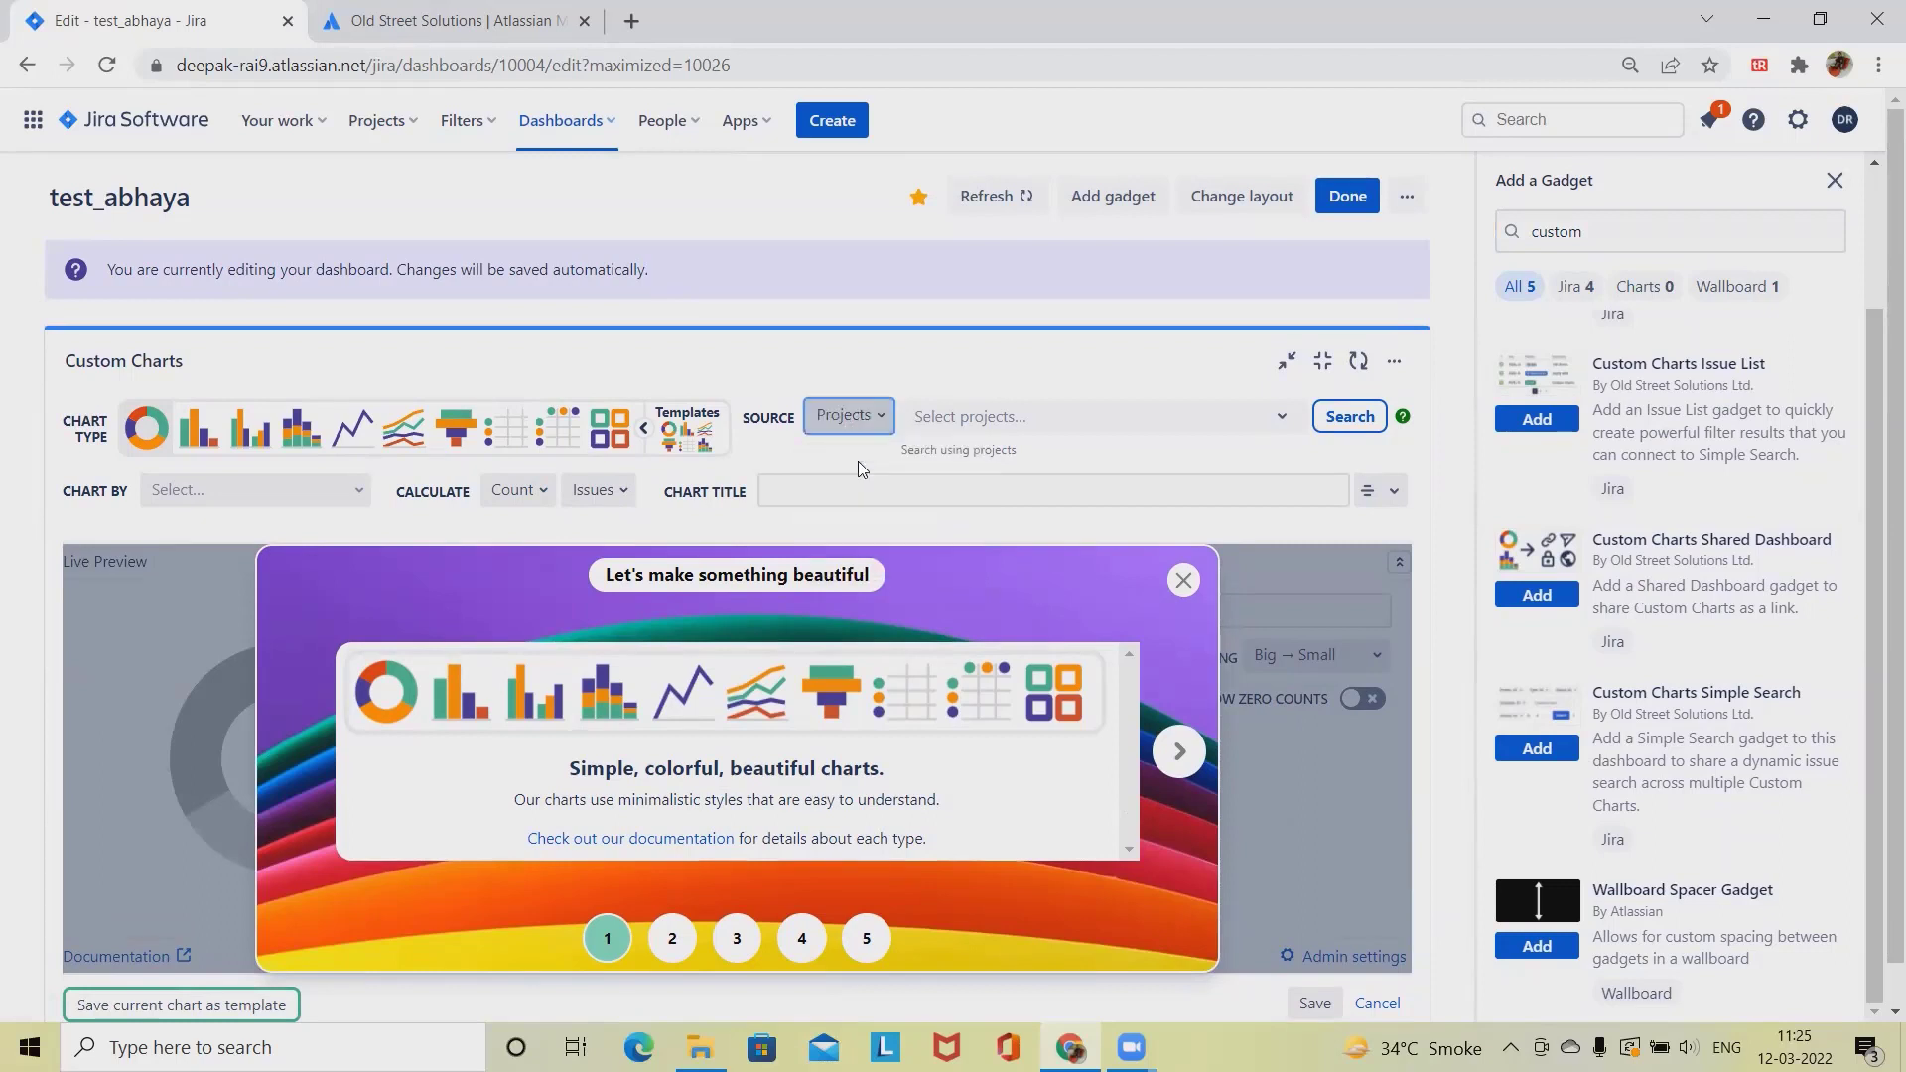
click(1008, 417)
click(1033, 561)
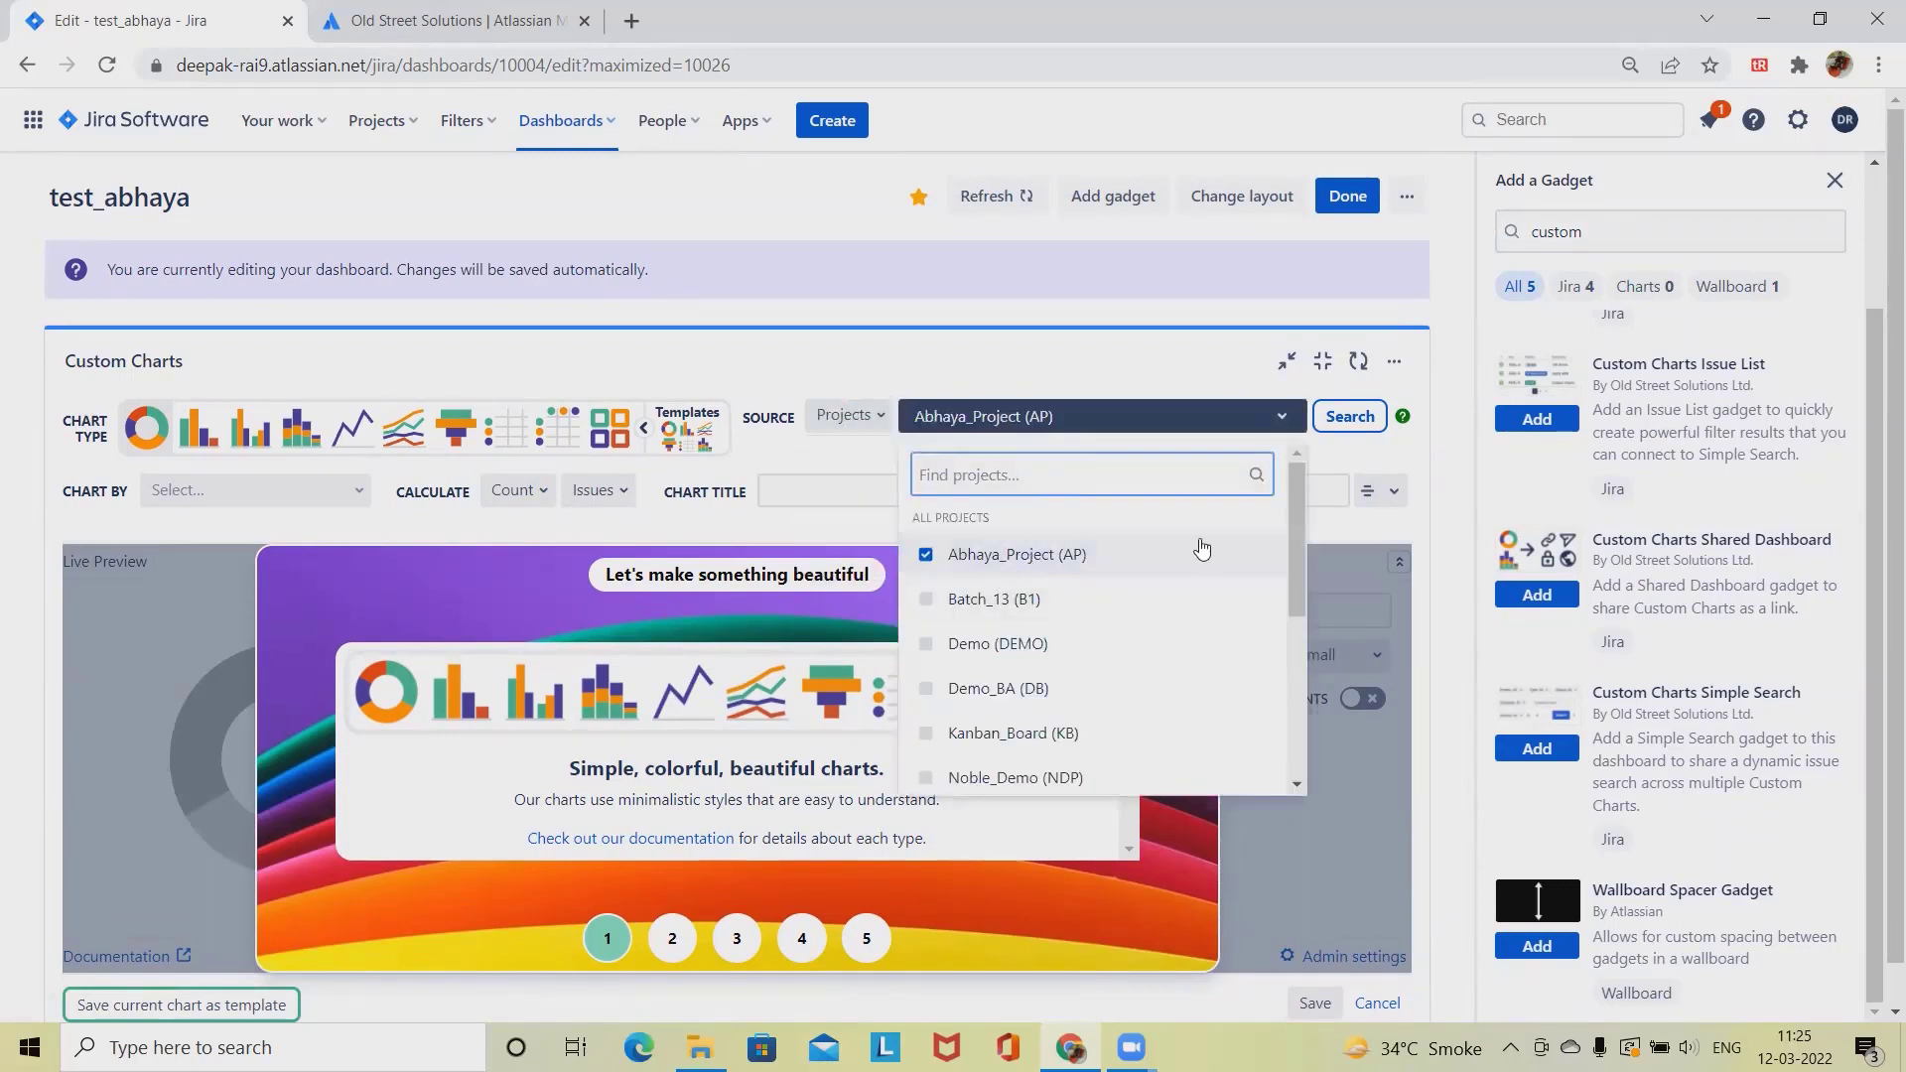
click(919, 647)
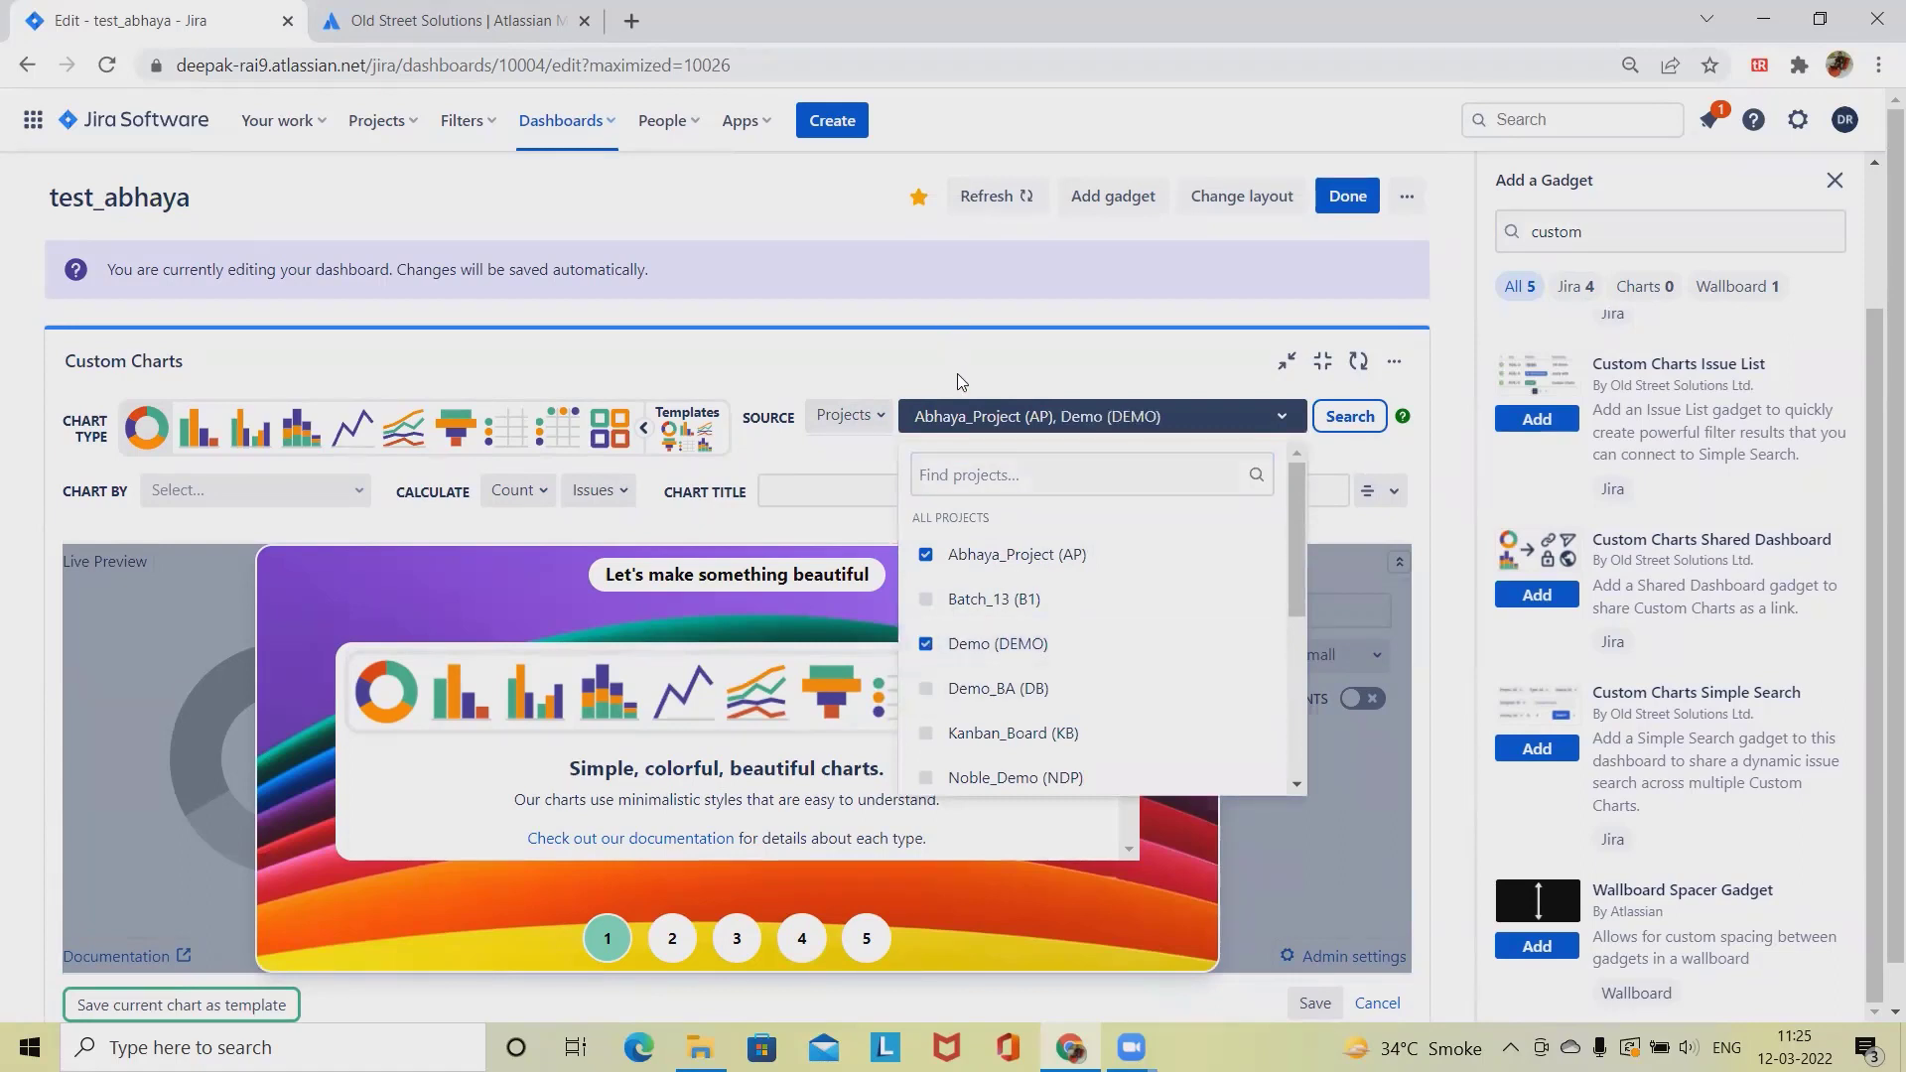
click(1351, 417)
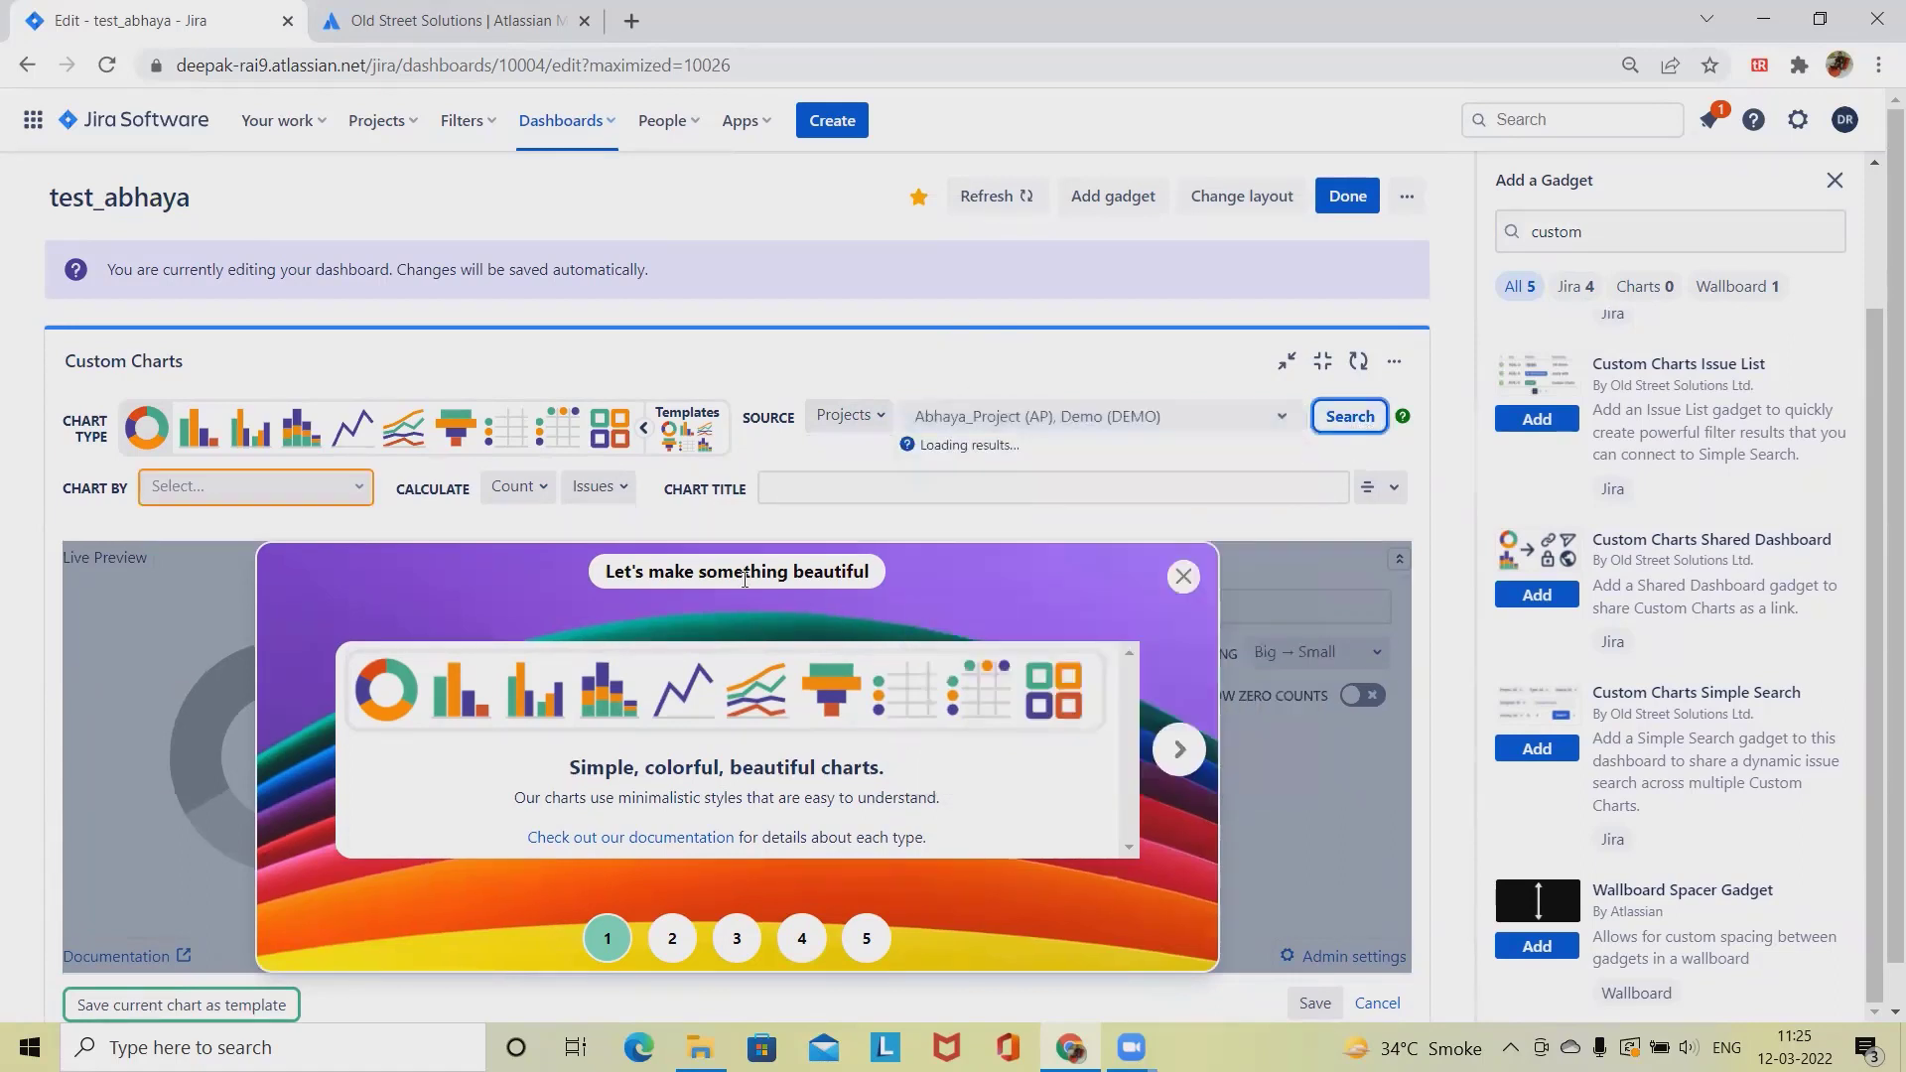
click(320, 490)
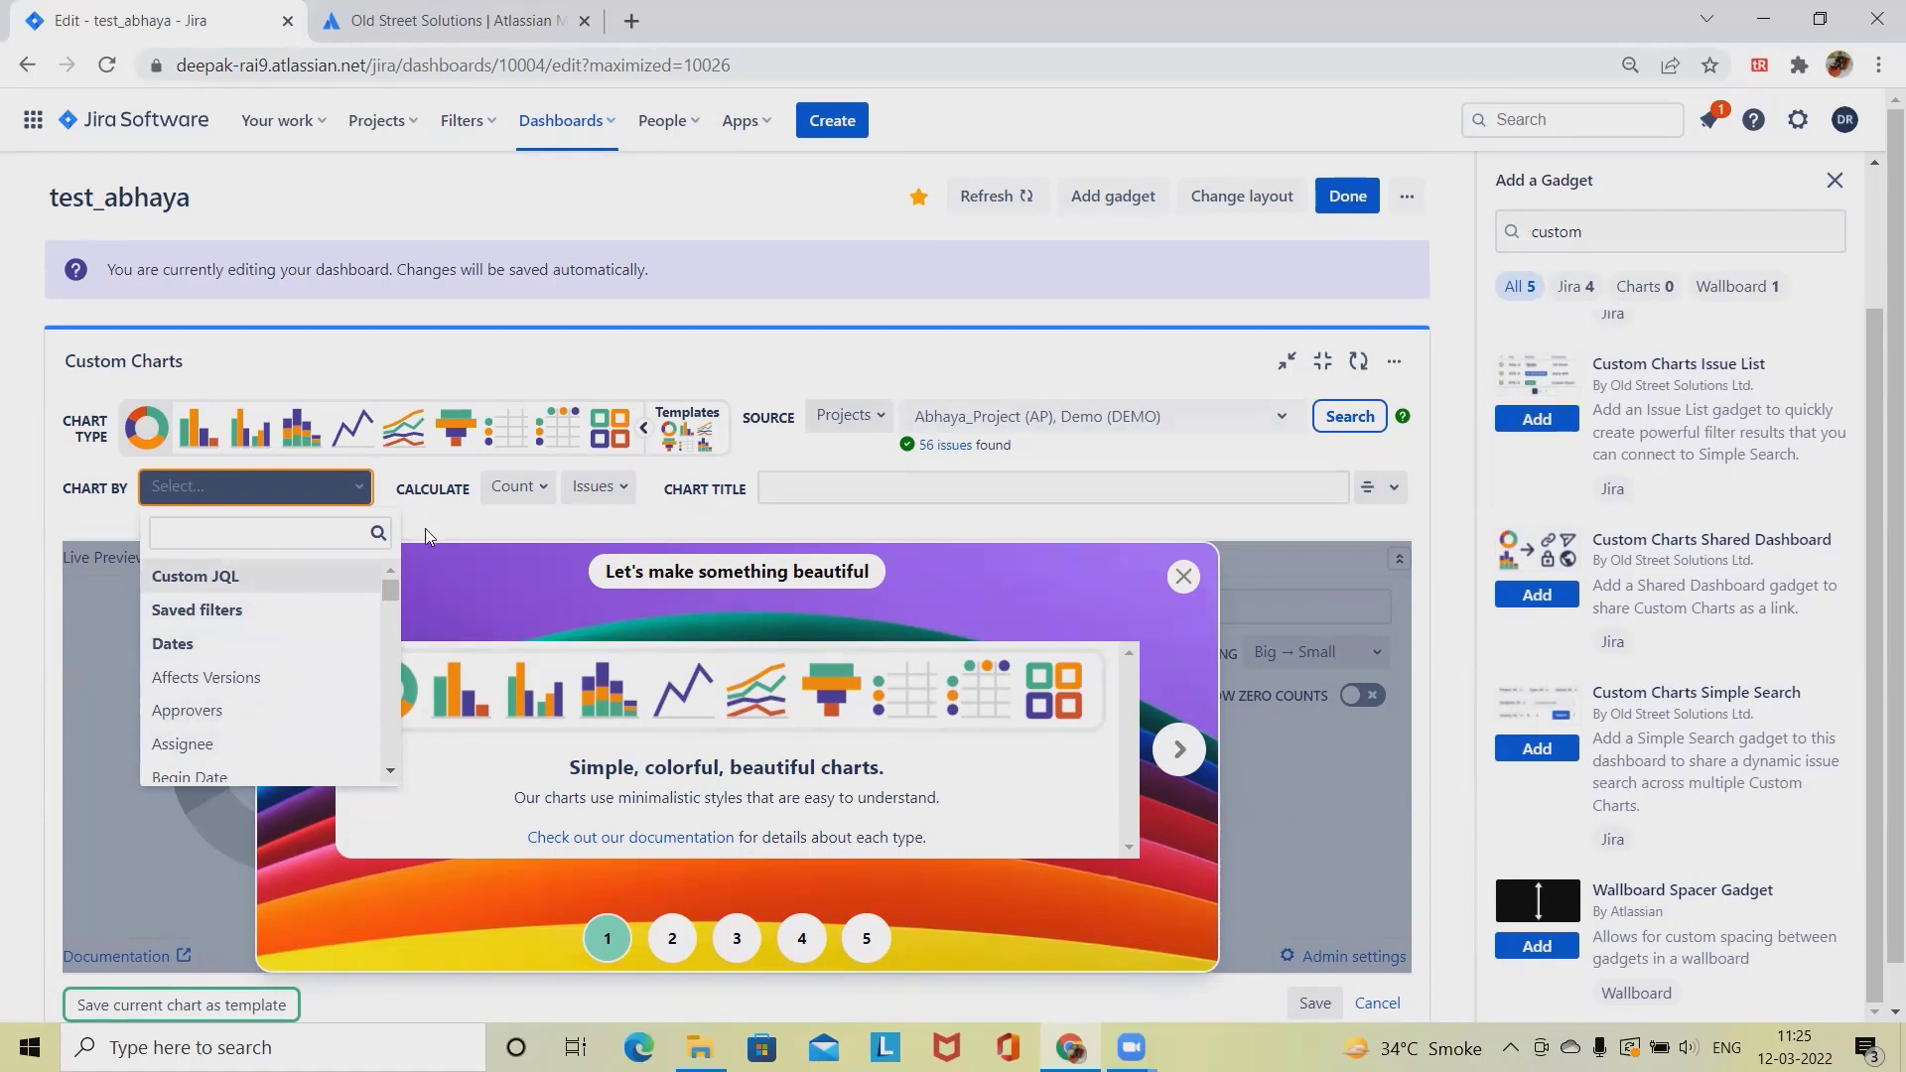
scroll(229, 774, down, 8)
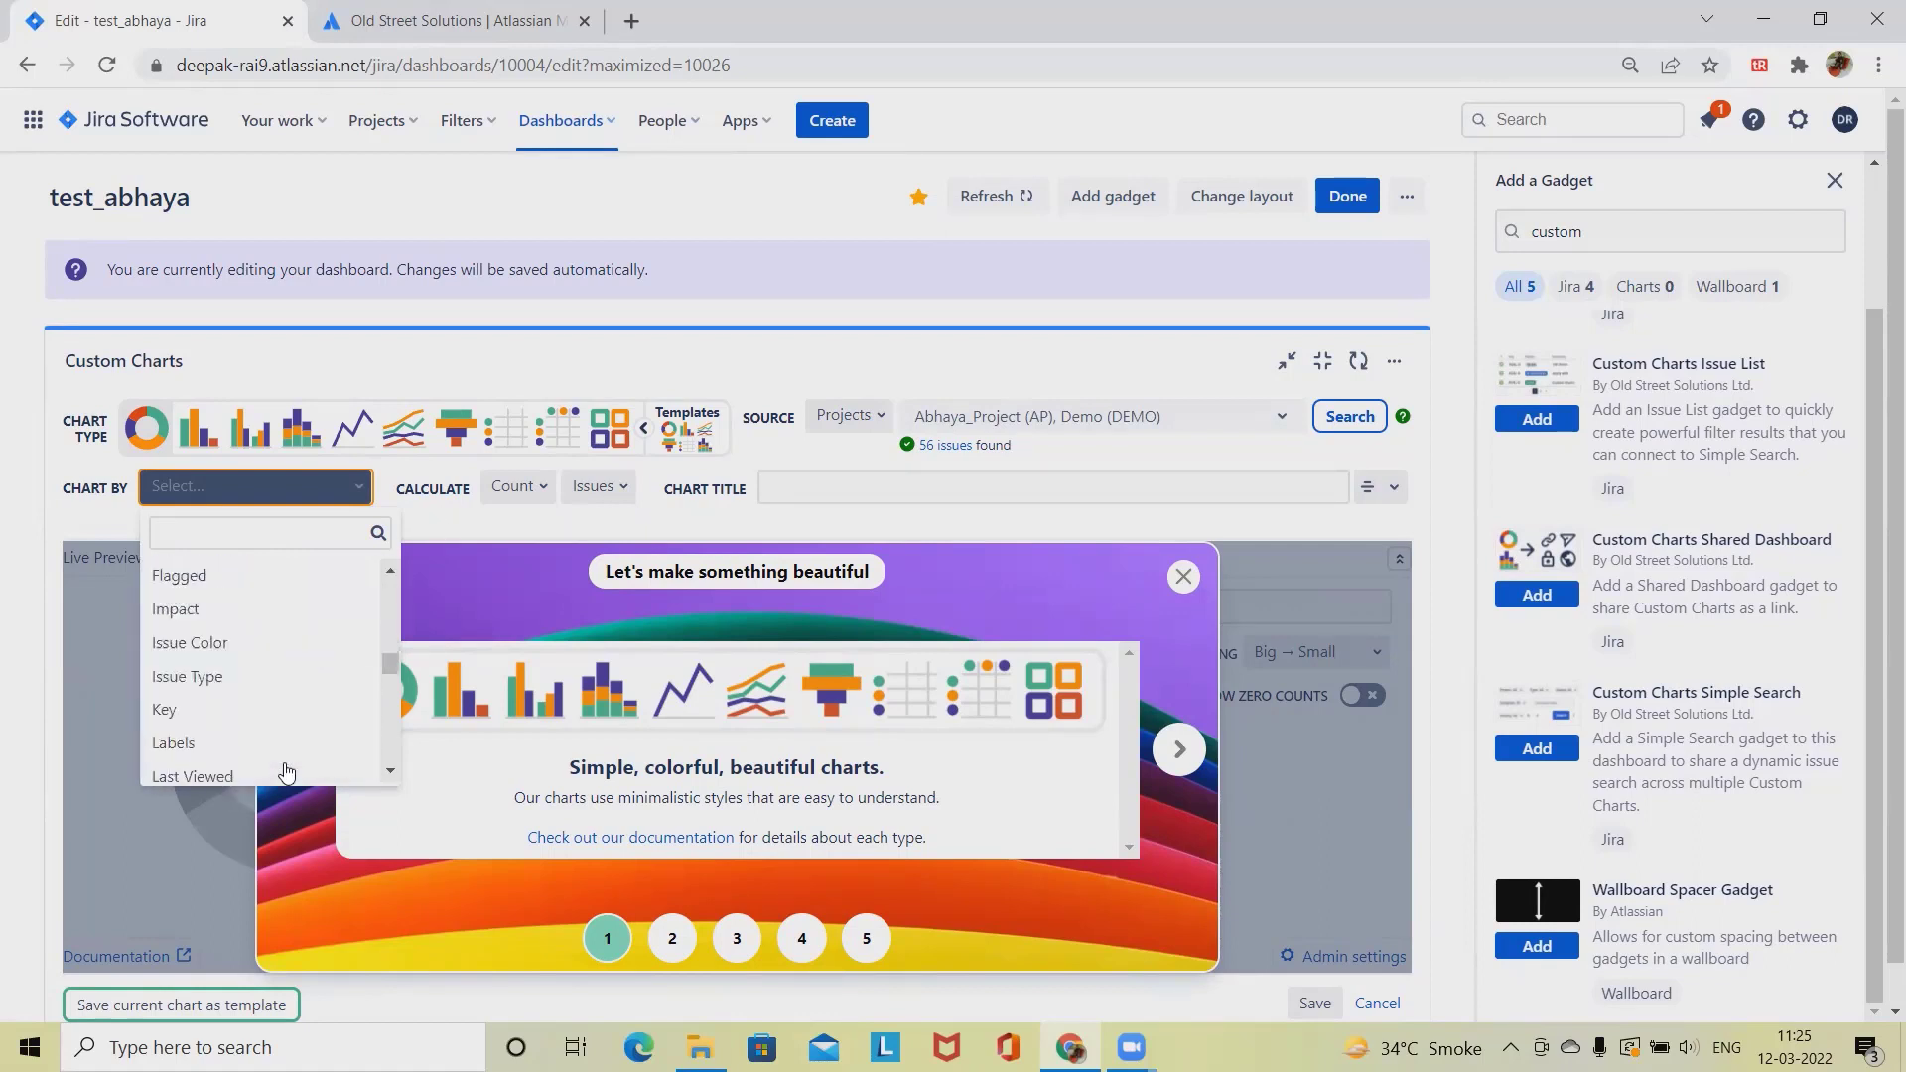
scroll(288, 769, up, 4)
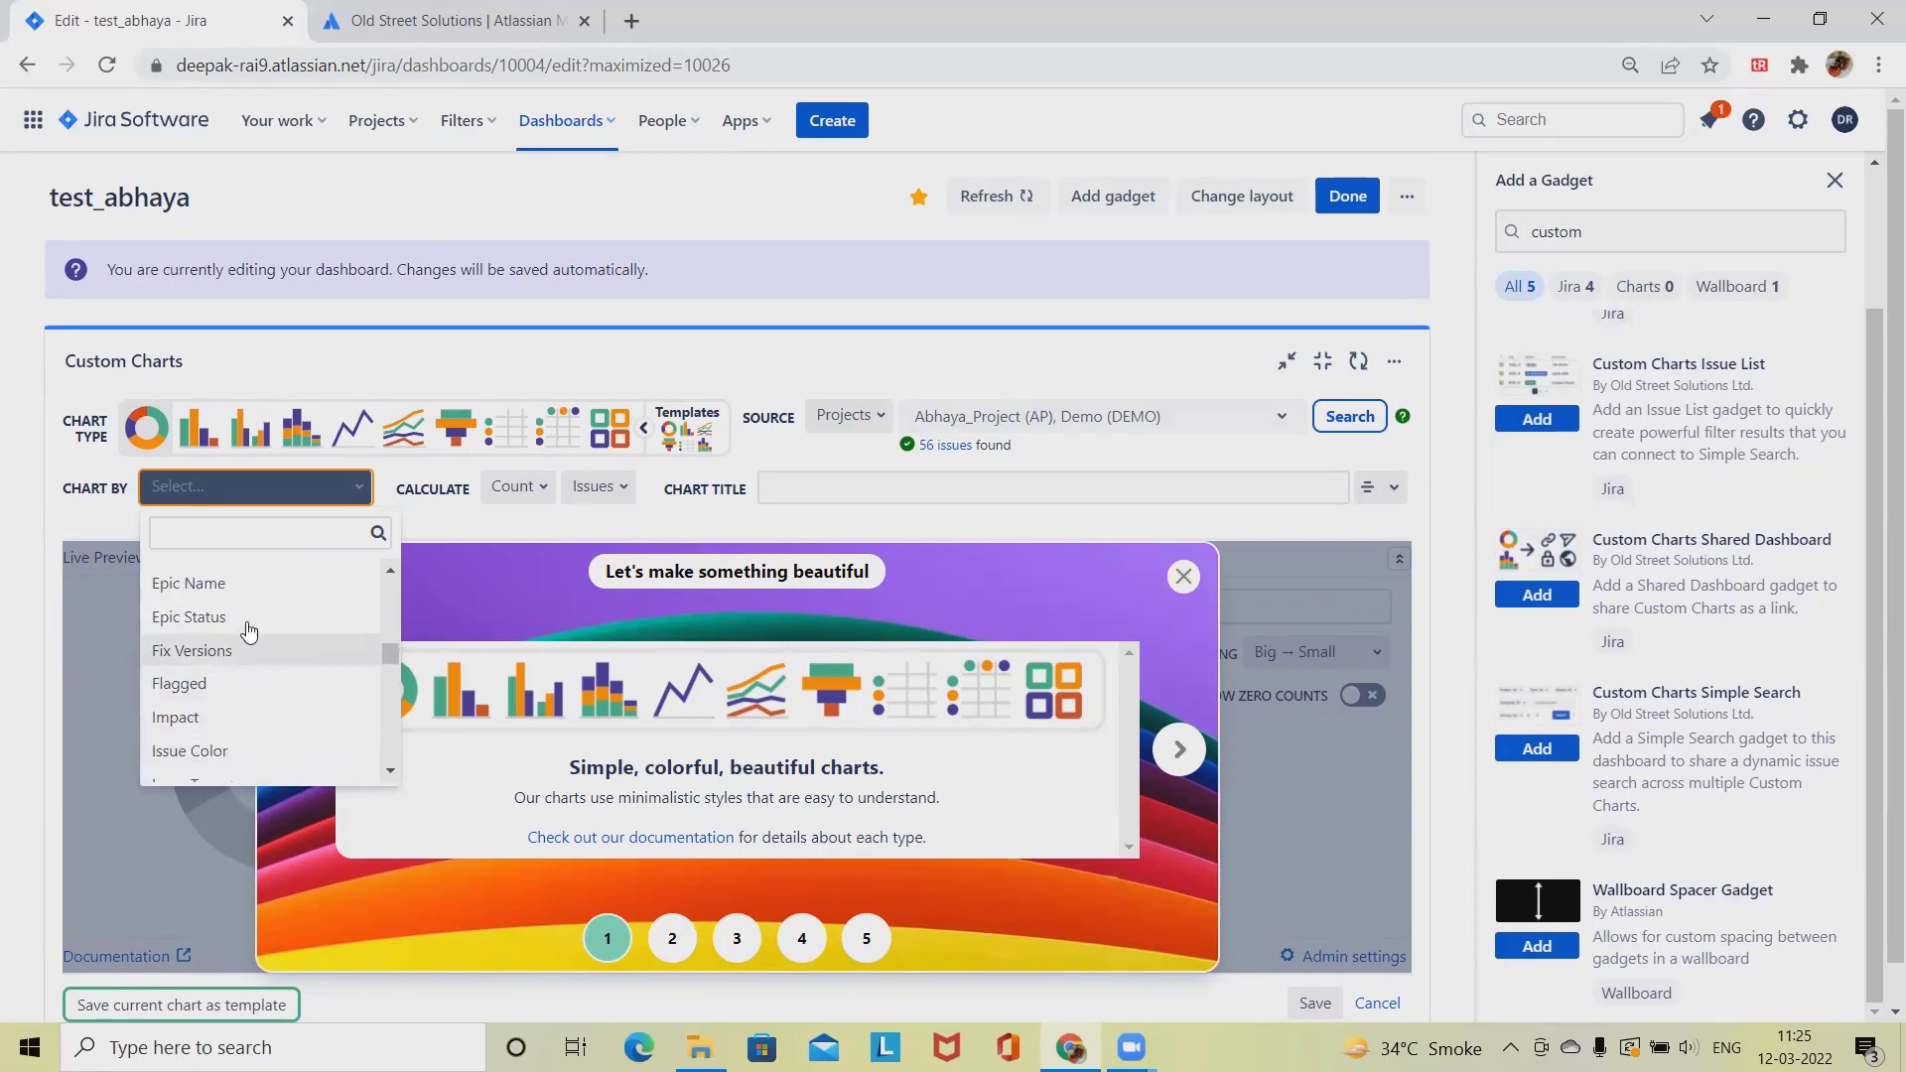
Chart the issues by Assignee instead of Epic Status: donut with Unassigned 37, assignee 19
click(250, 616)
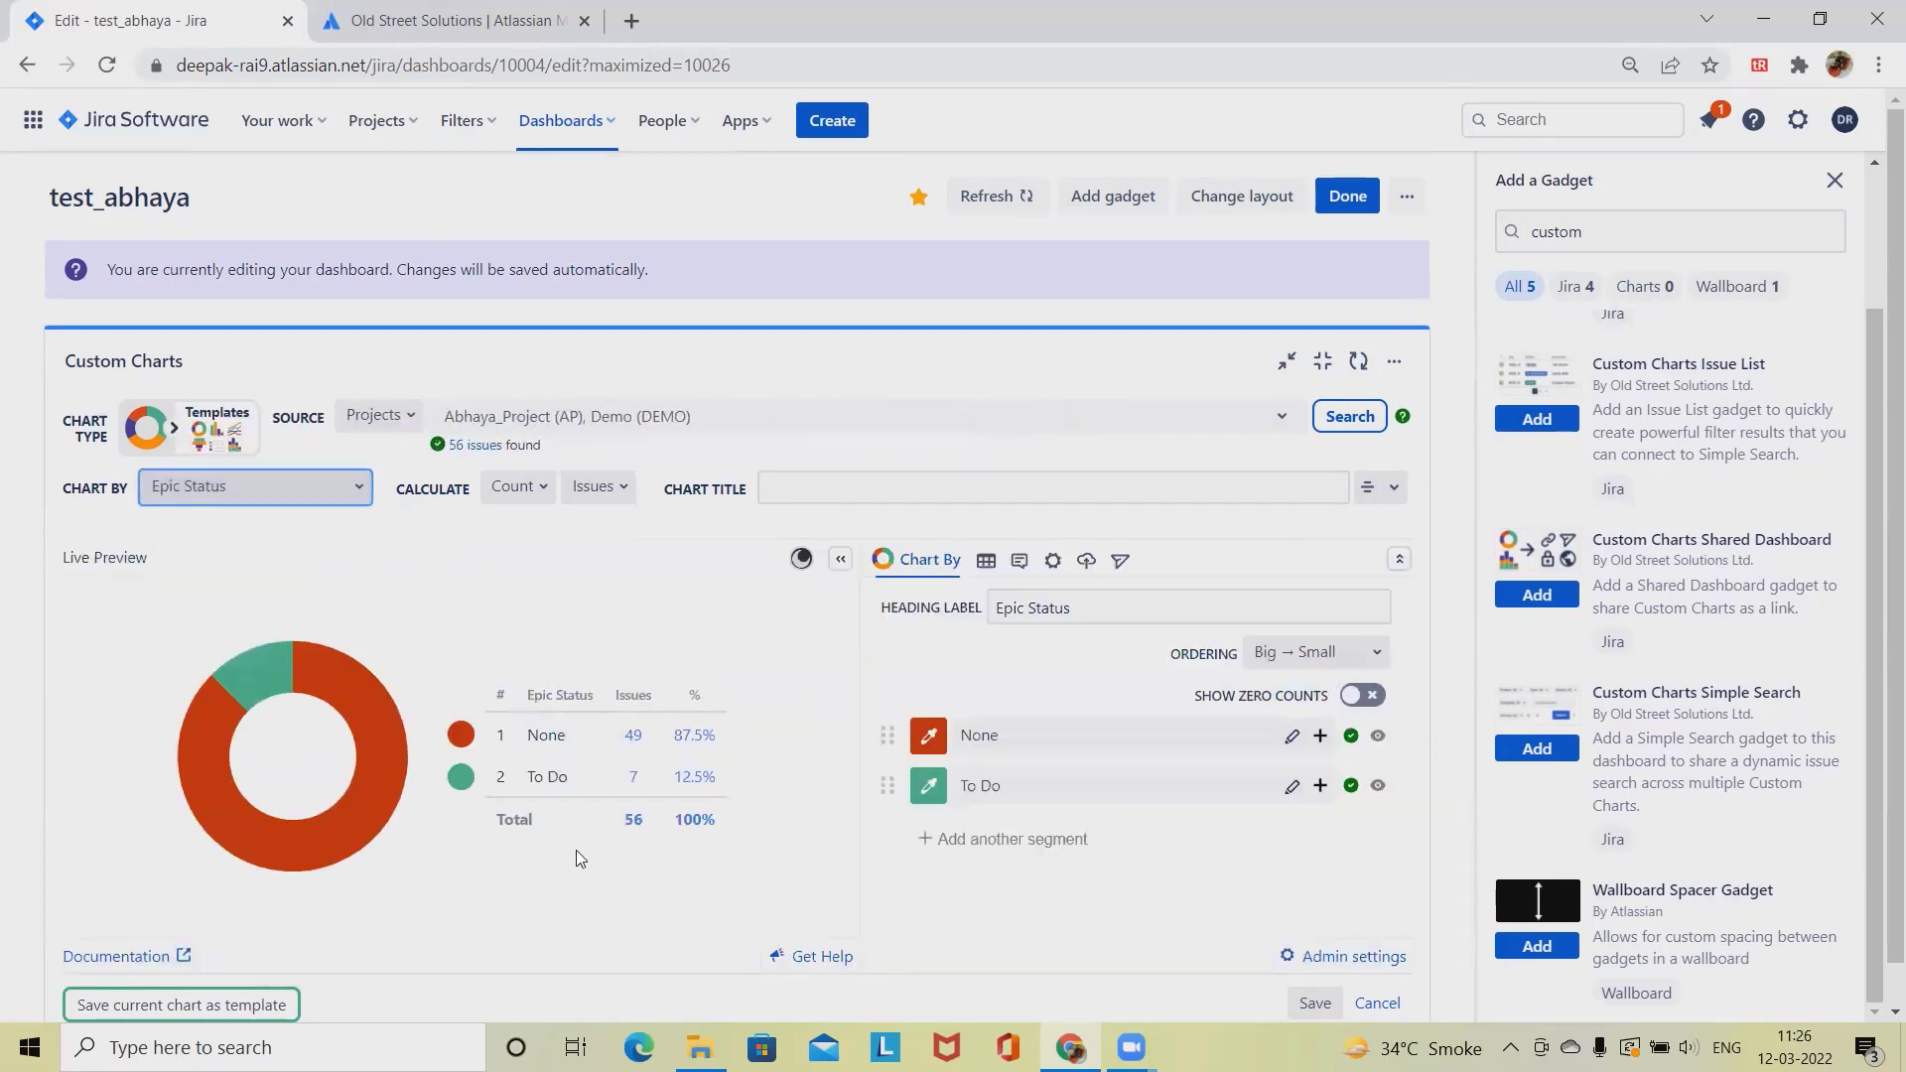
scroll(407, 872, down, 1)
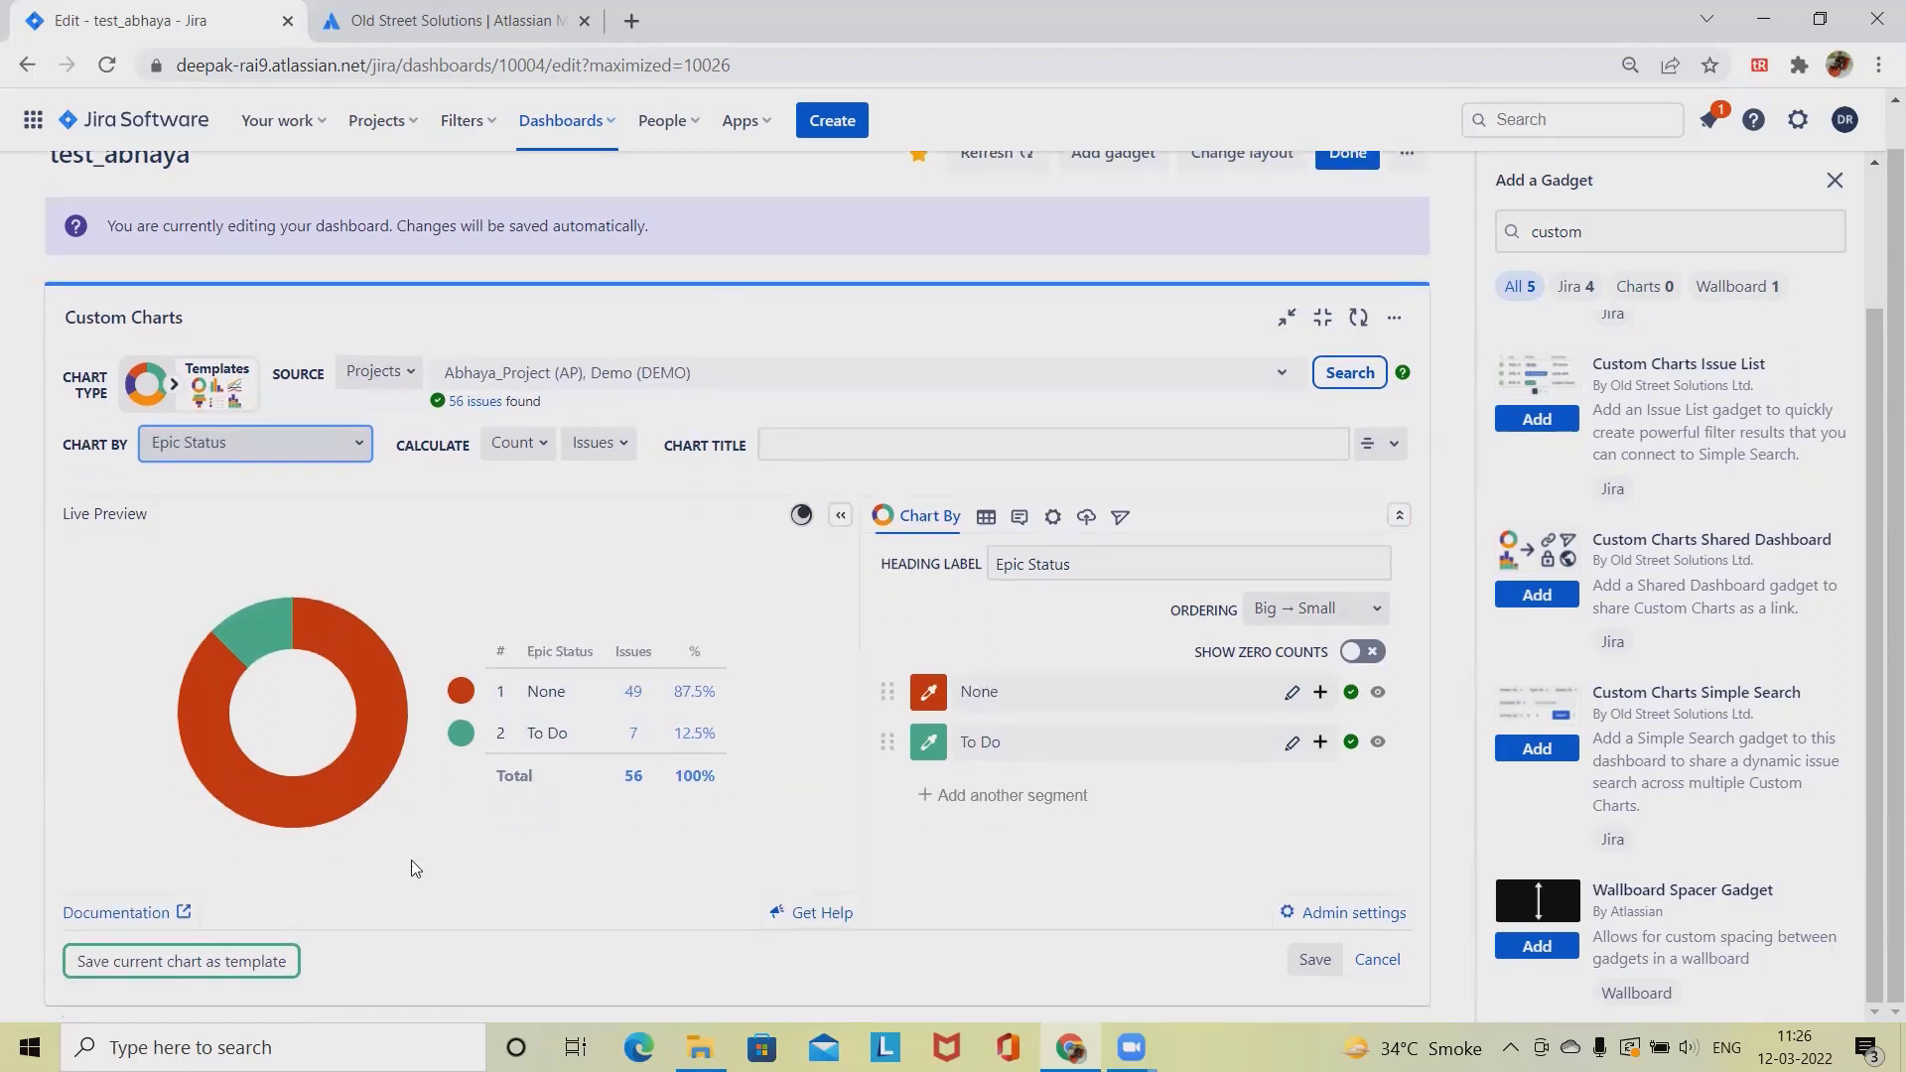
click(350, 459)
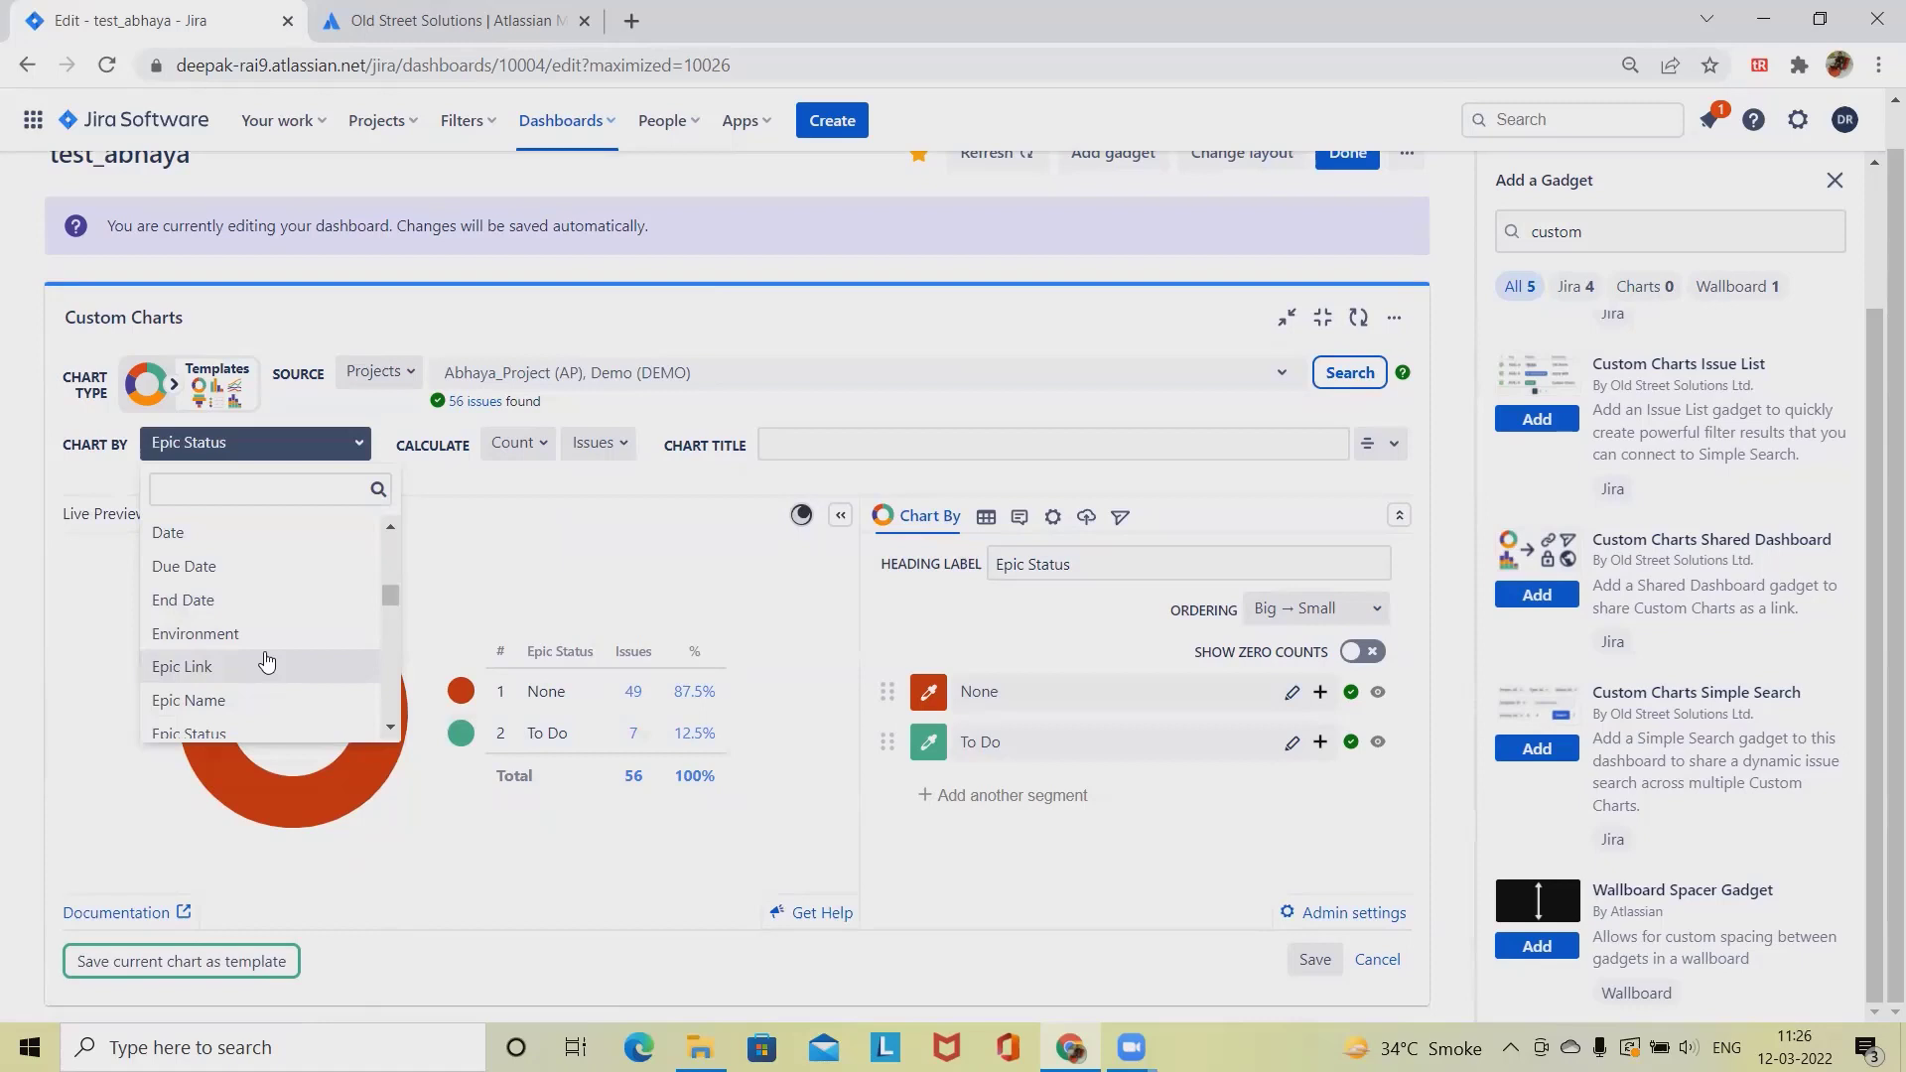
scroll(268, 662, down, 3)
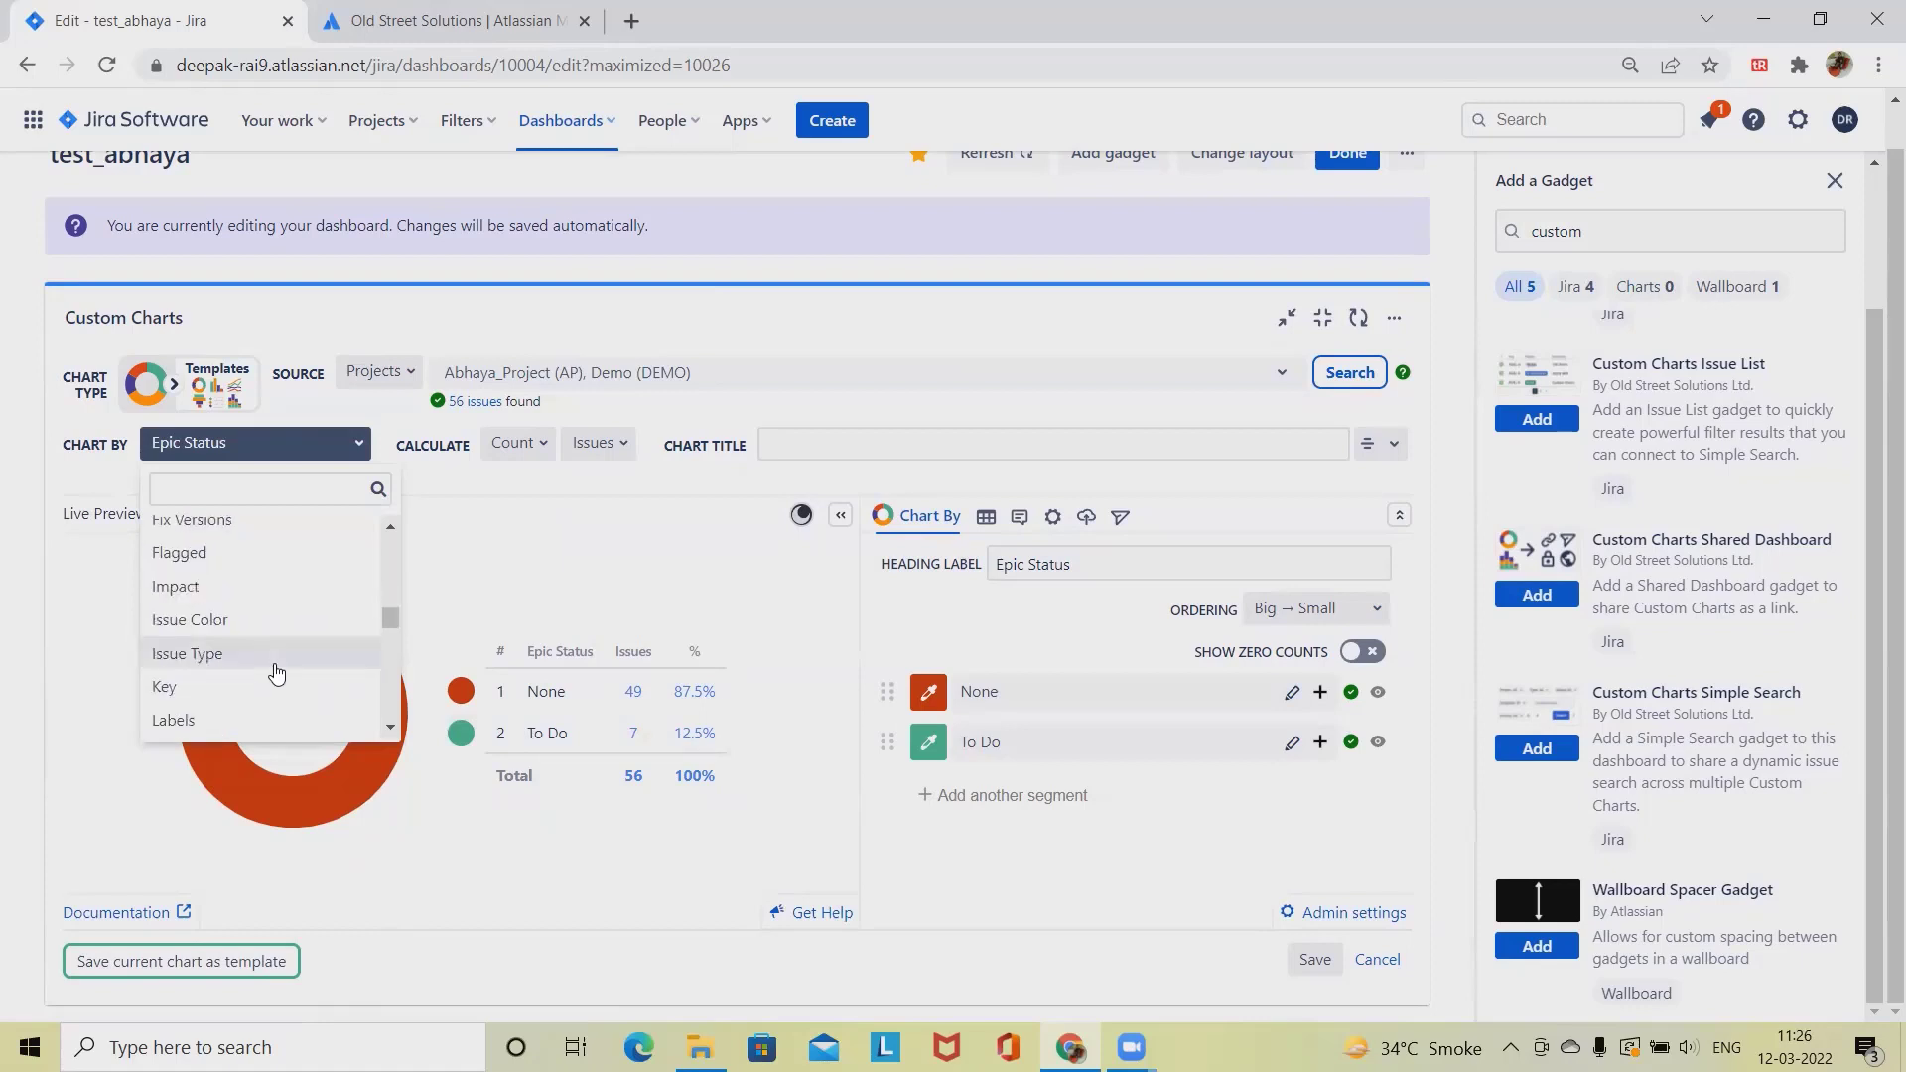
scroll(276, 673, up, 5)
scroll(278, 674, down, 4)
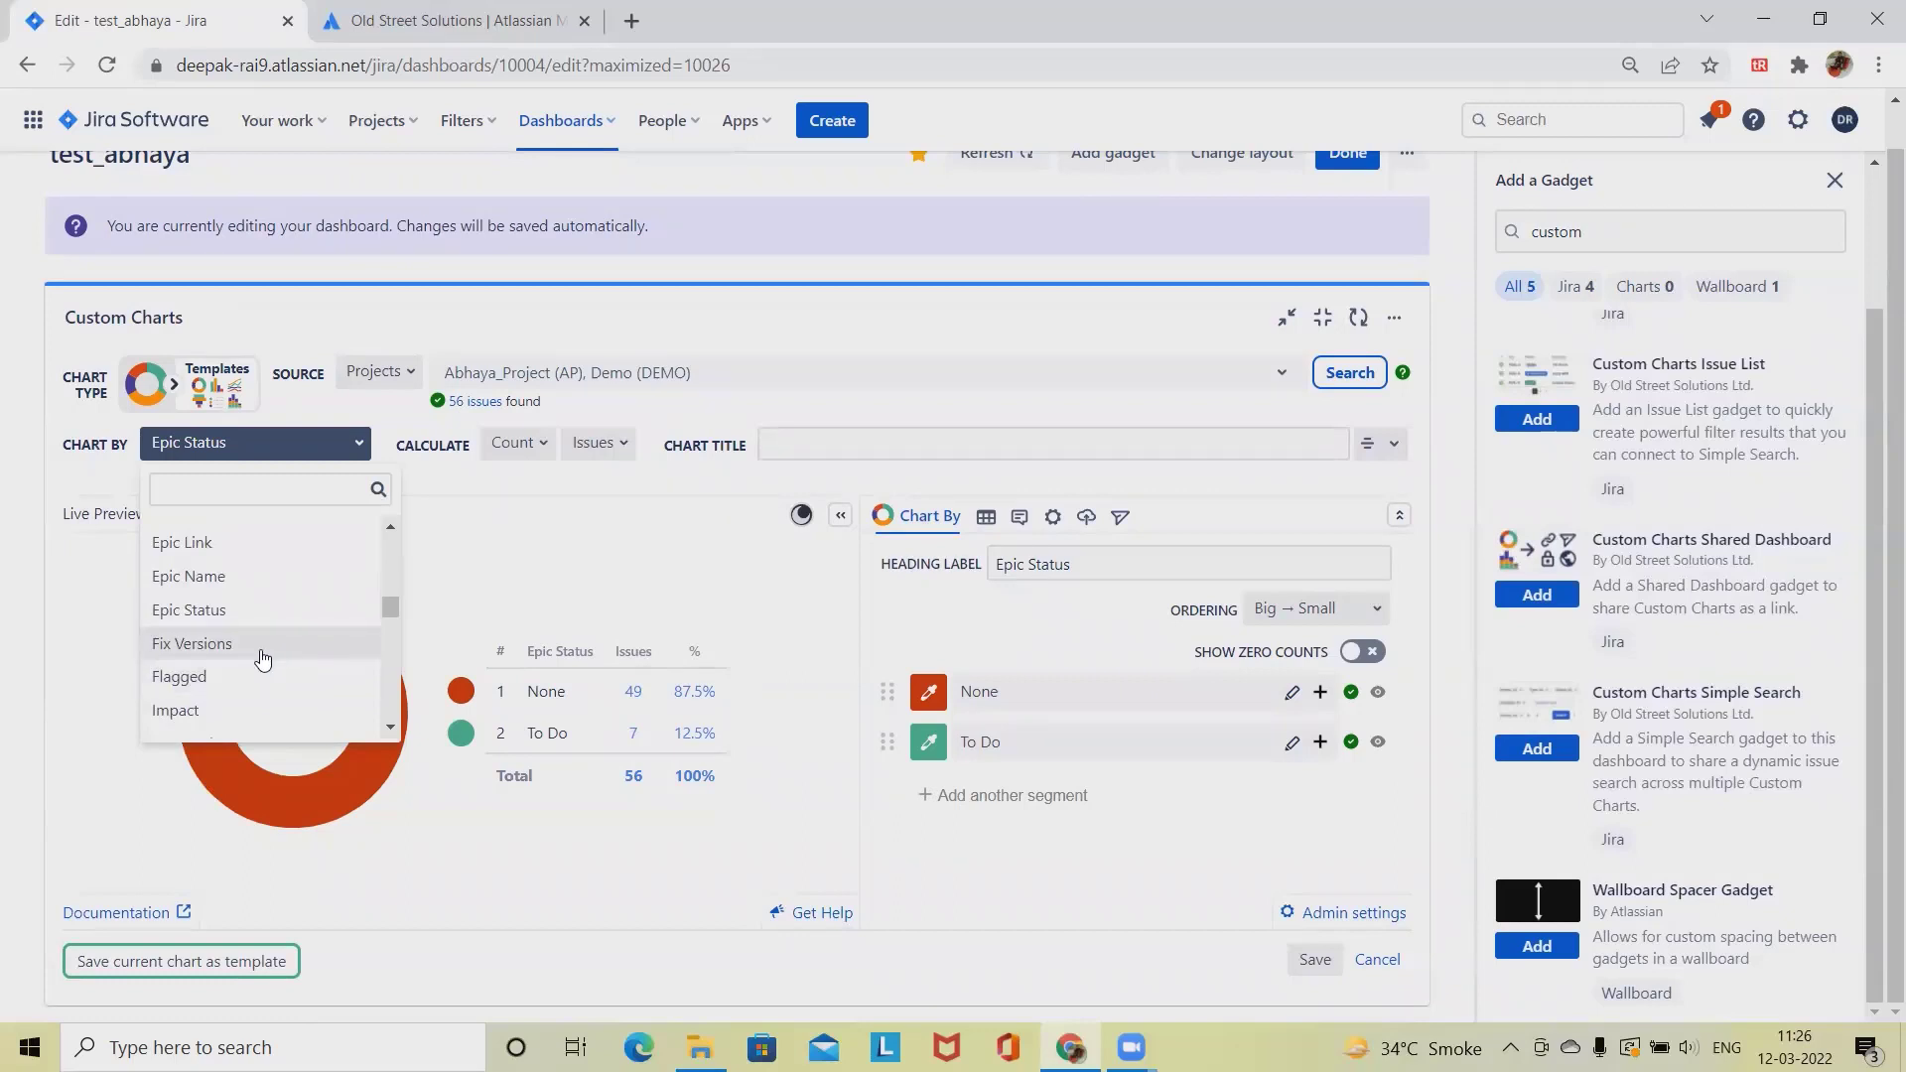
scroll(262, 655, up, 4)
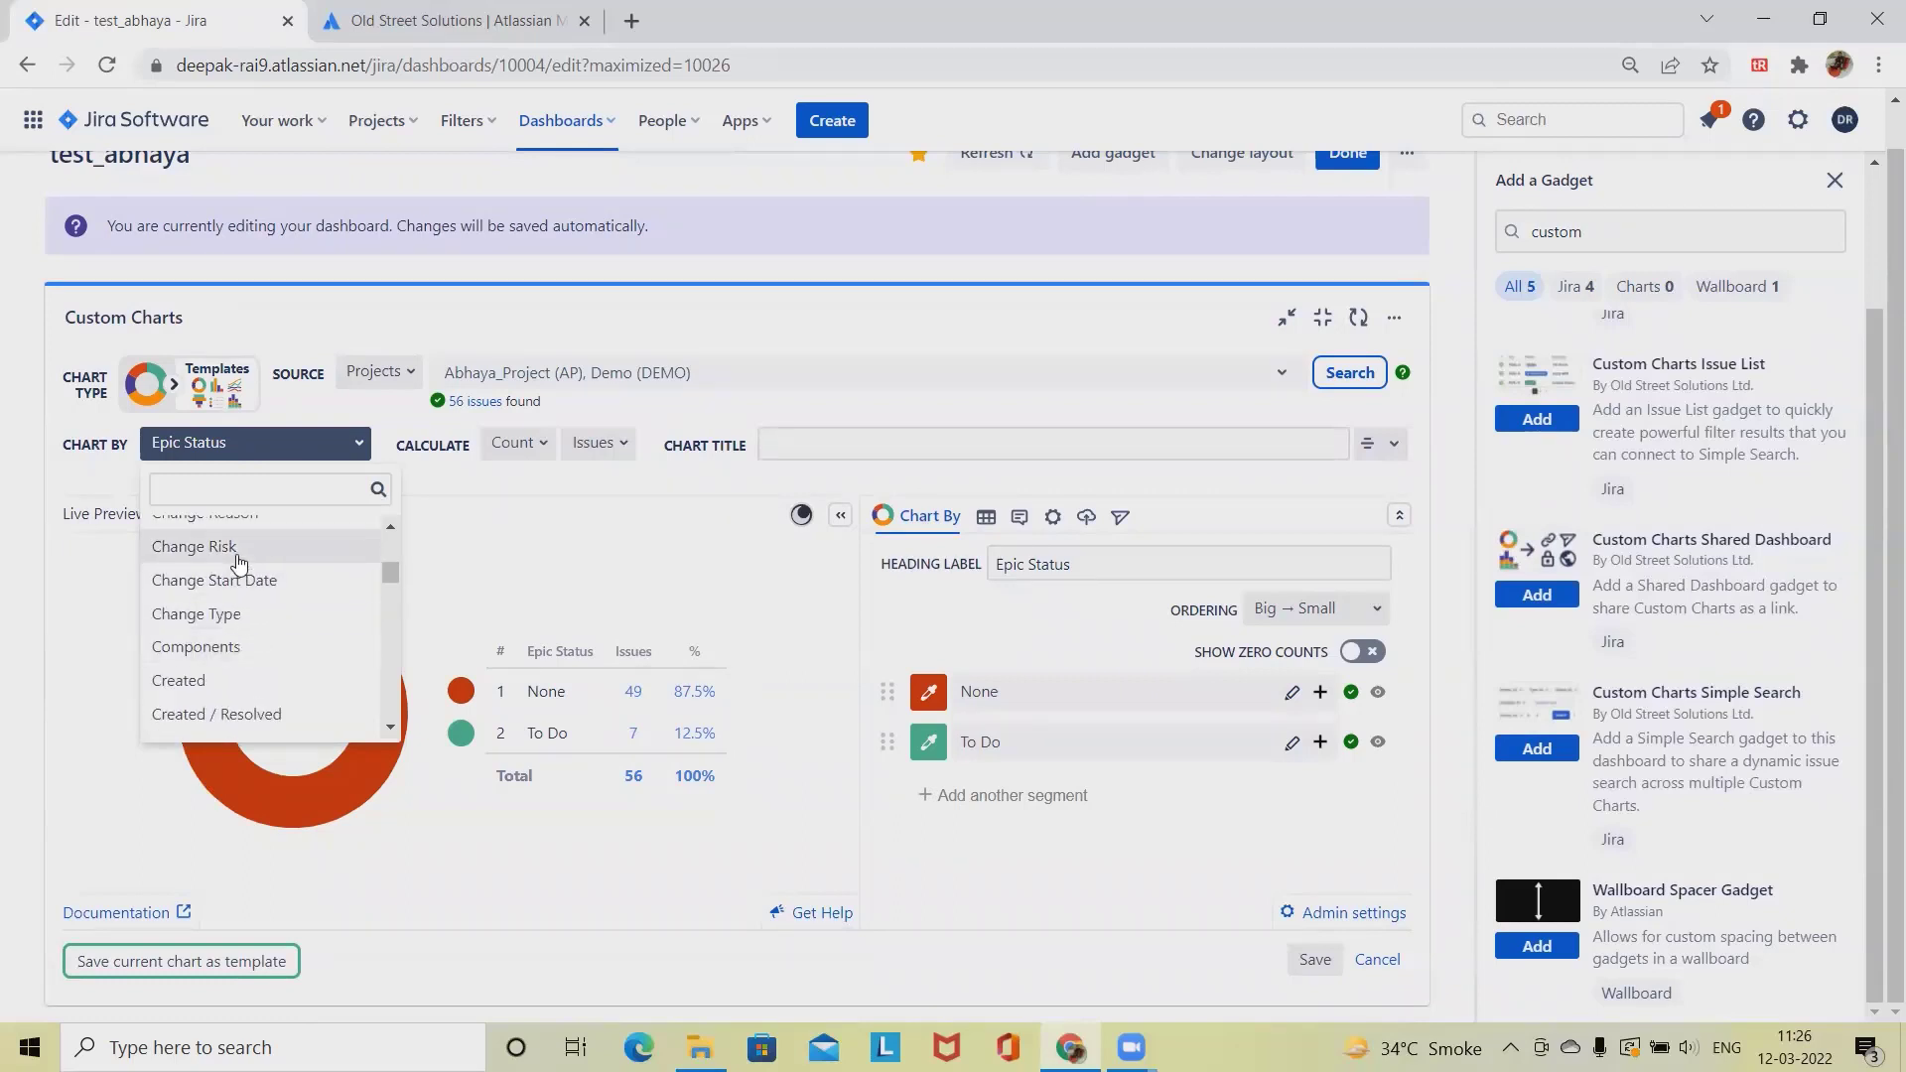
scroll(253, 675, up, 4)
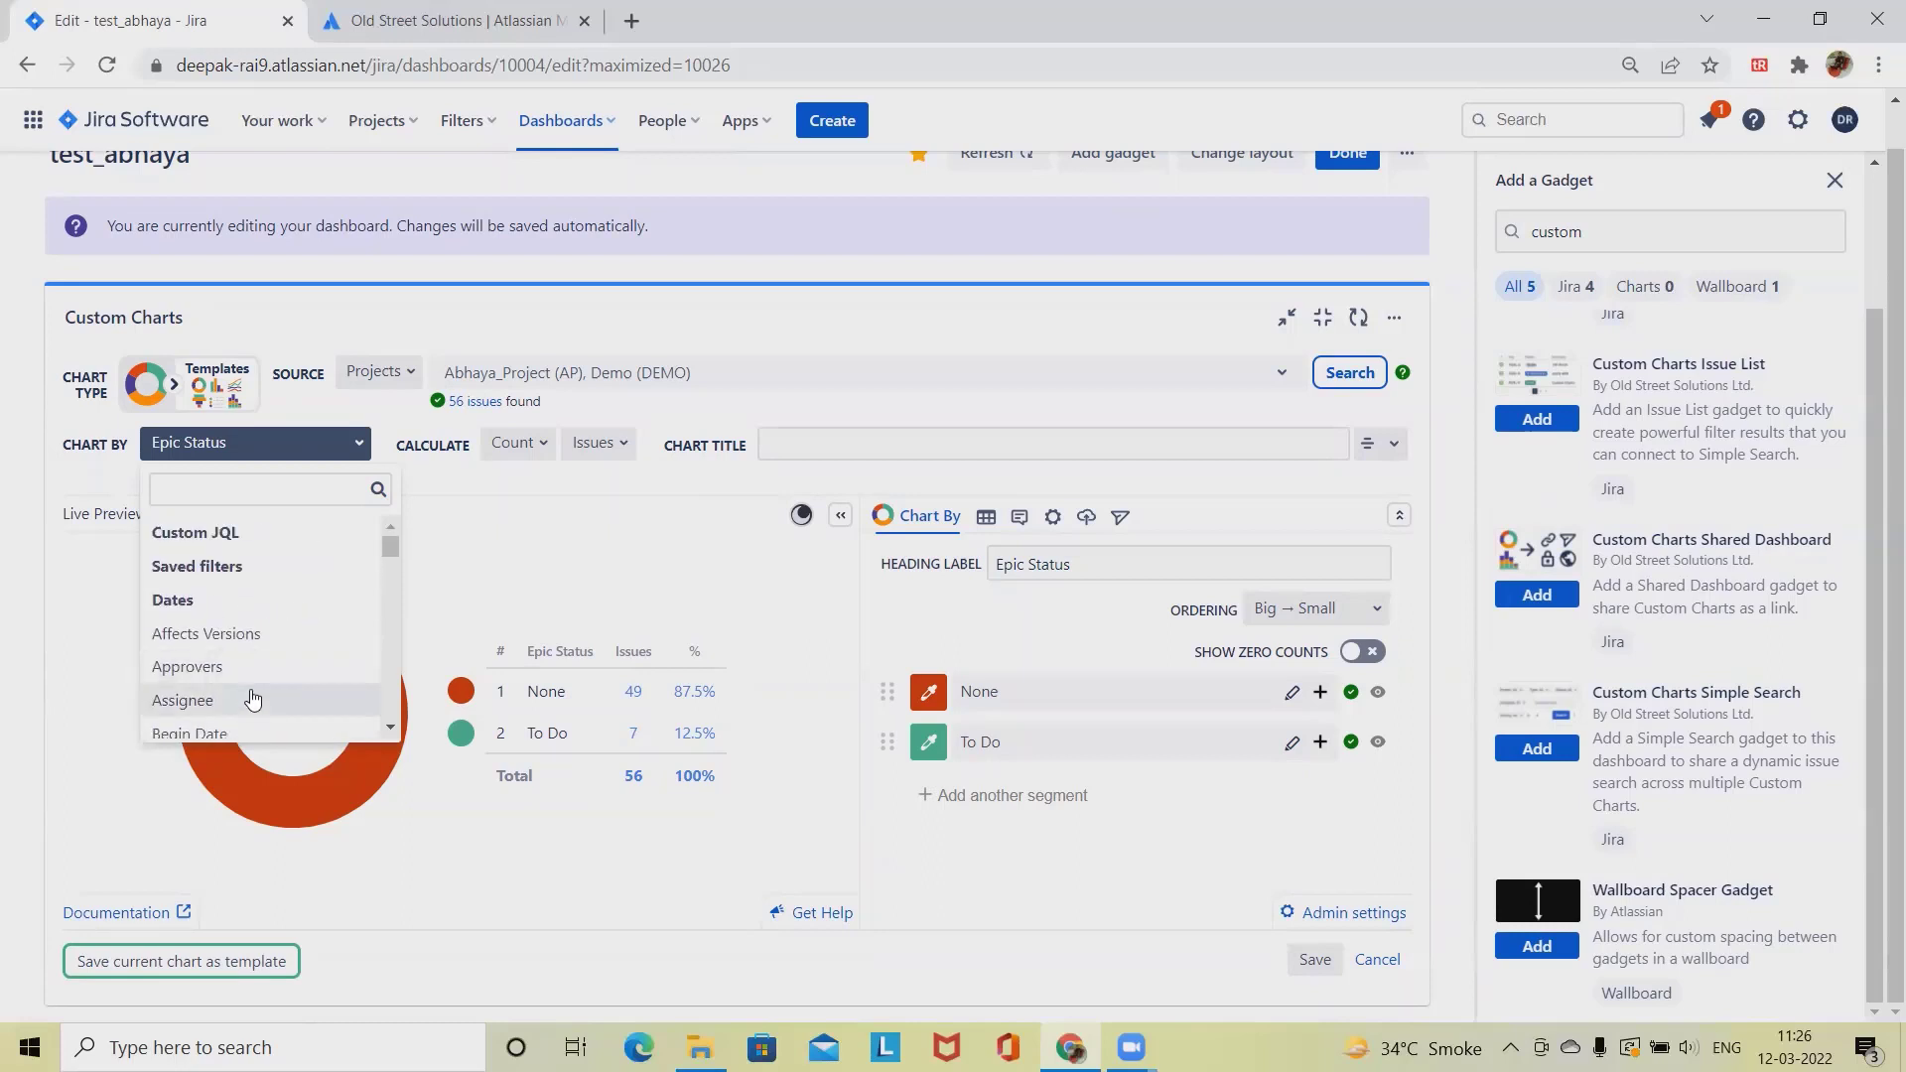
click(251, 695)
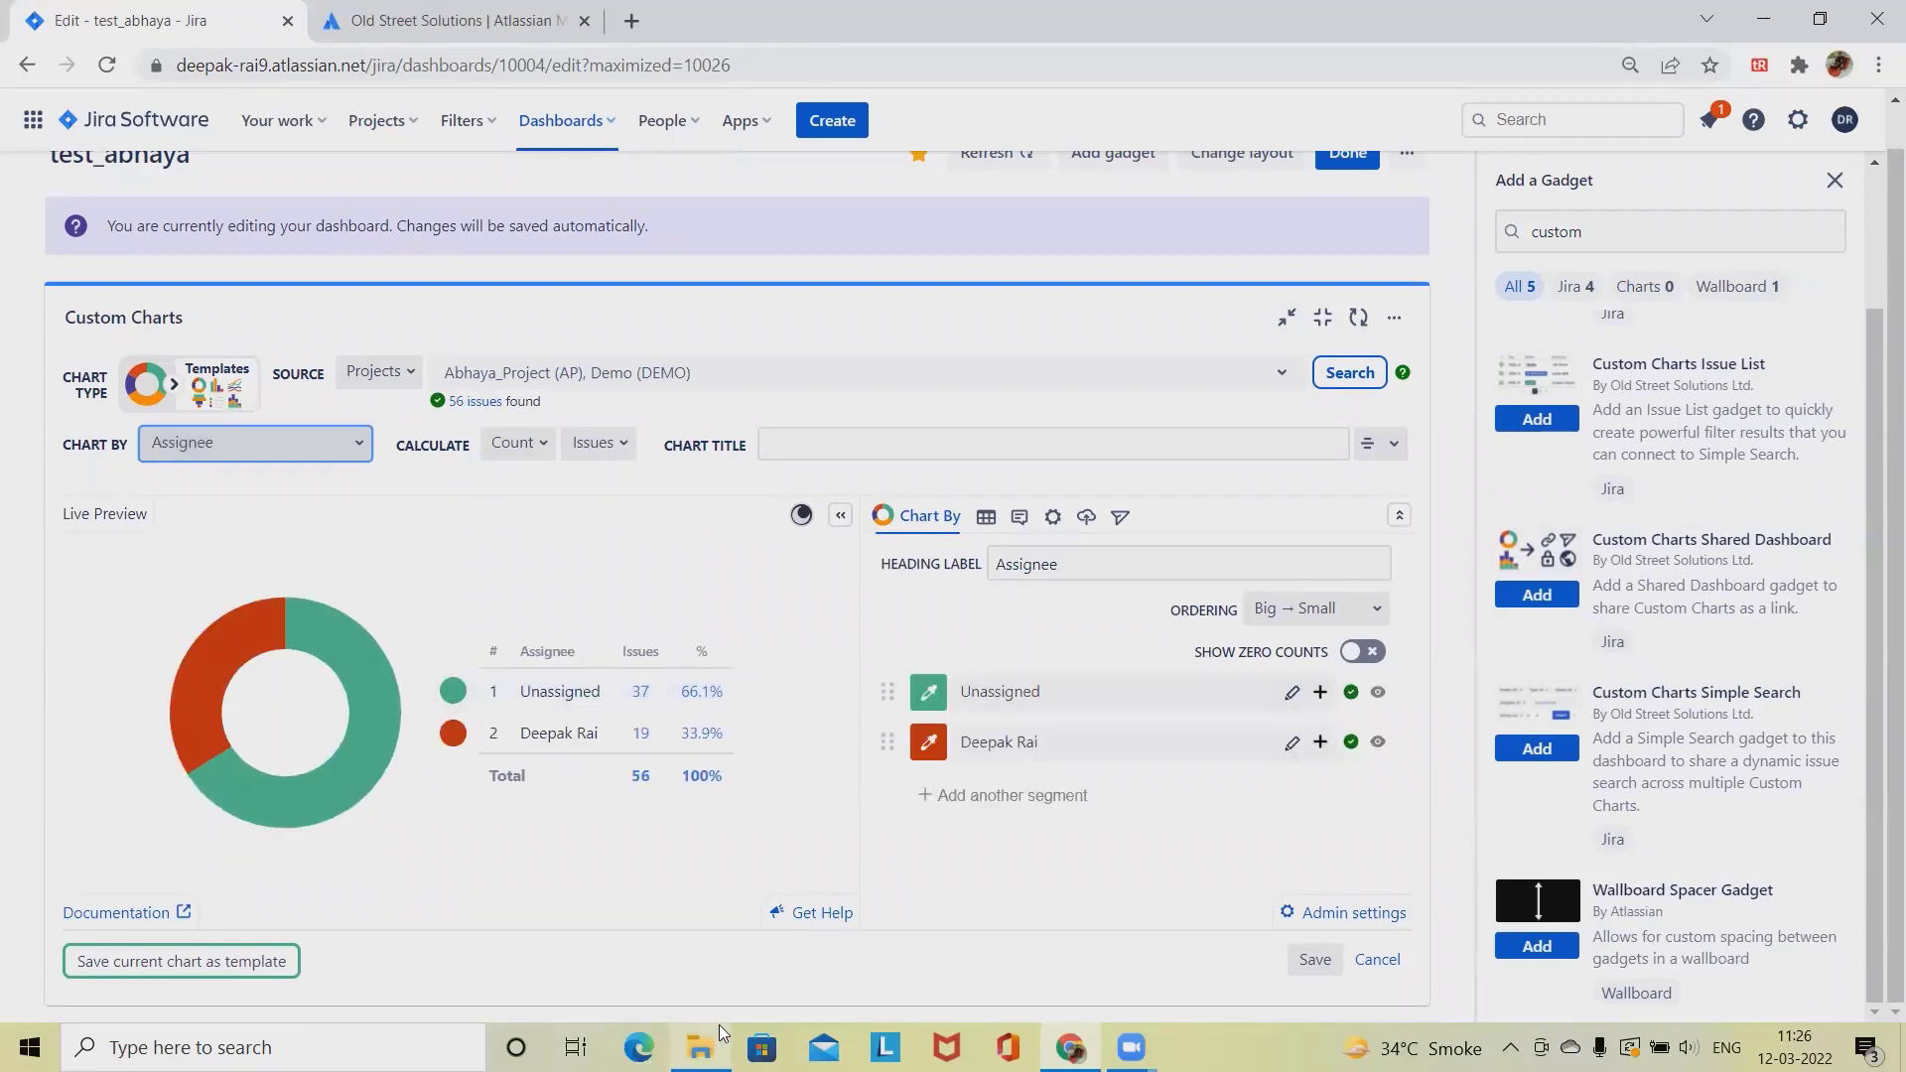
mouse_move(718, 1032)
Save the assignee donut chart and add a Custom Charts Issue List gadget to test_abhaya
click(1314, 959)
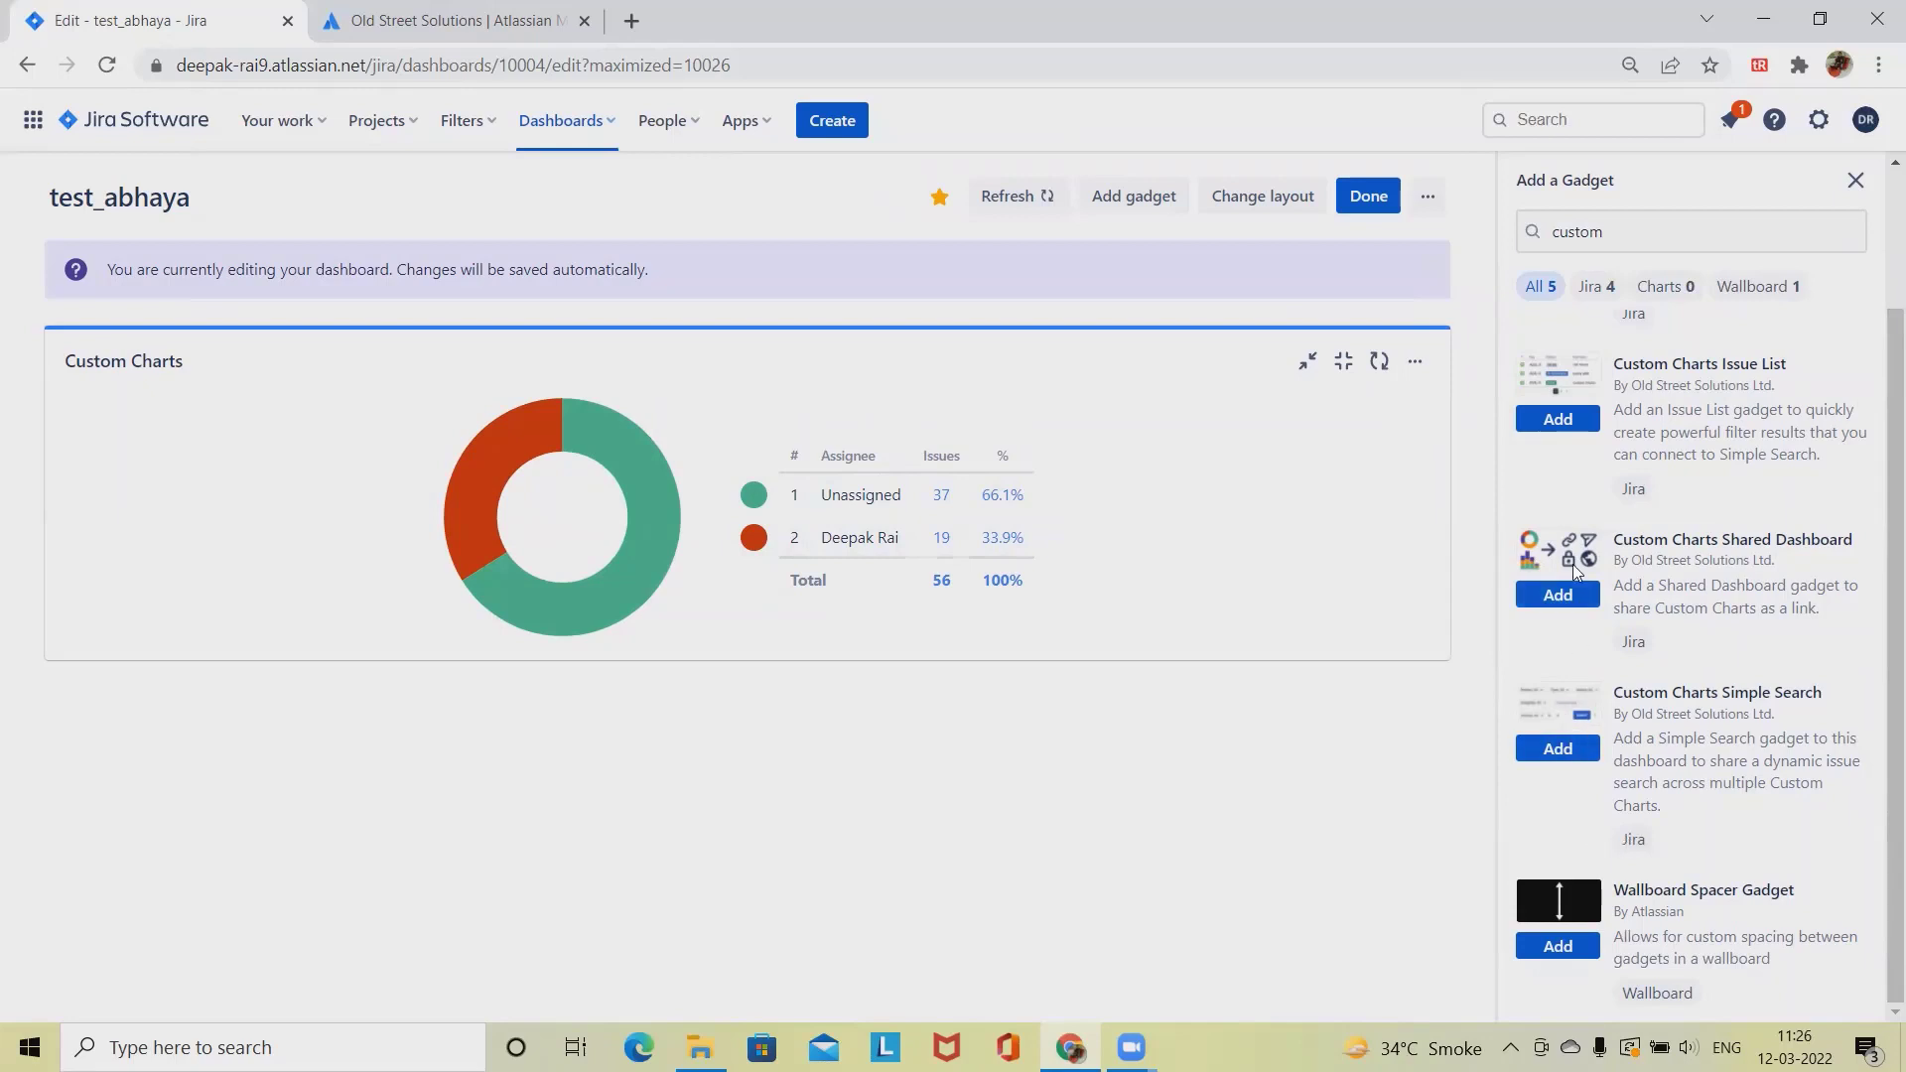
click(1558, 418)
click(1553, 425)
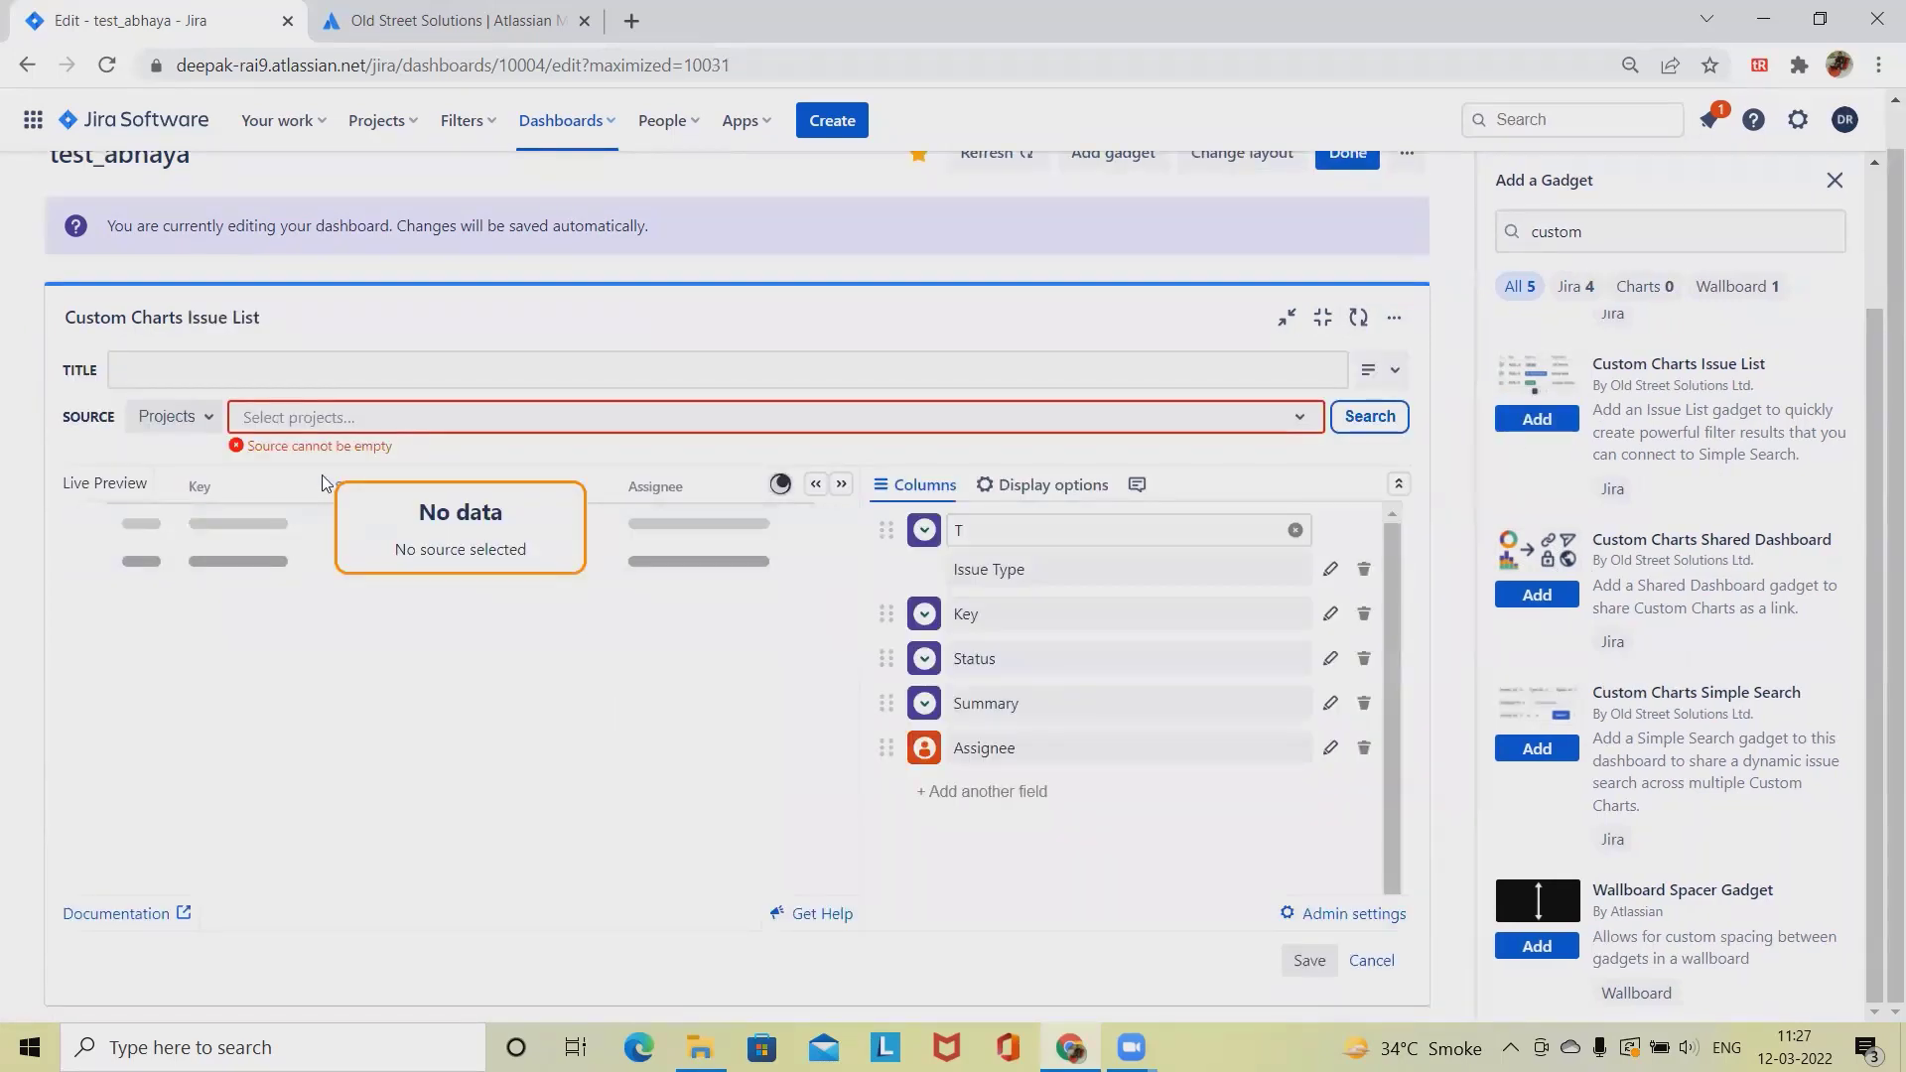
Source the Issue List from Abhaya_Project (AP) and Demo_BA (DB), loading 52 issues
click(1299, 427)
click(425, 559)
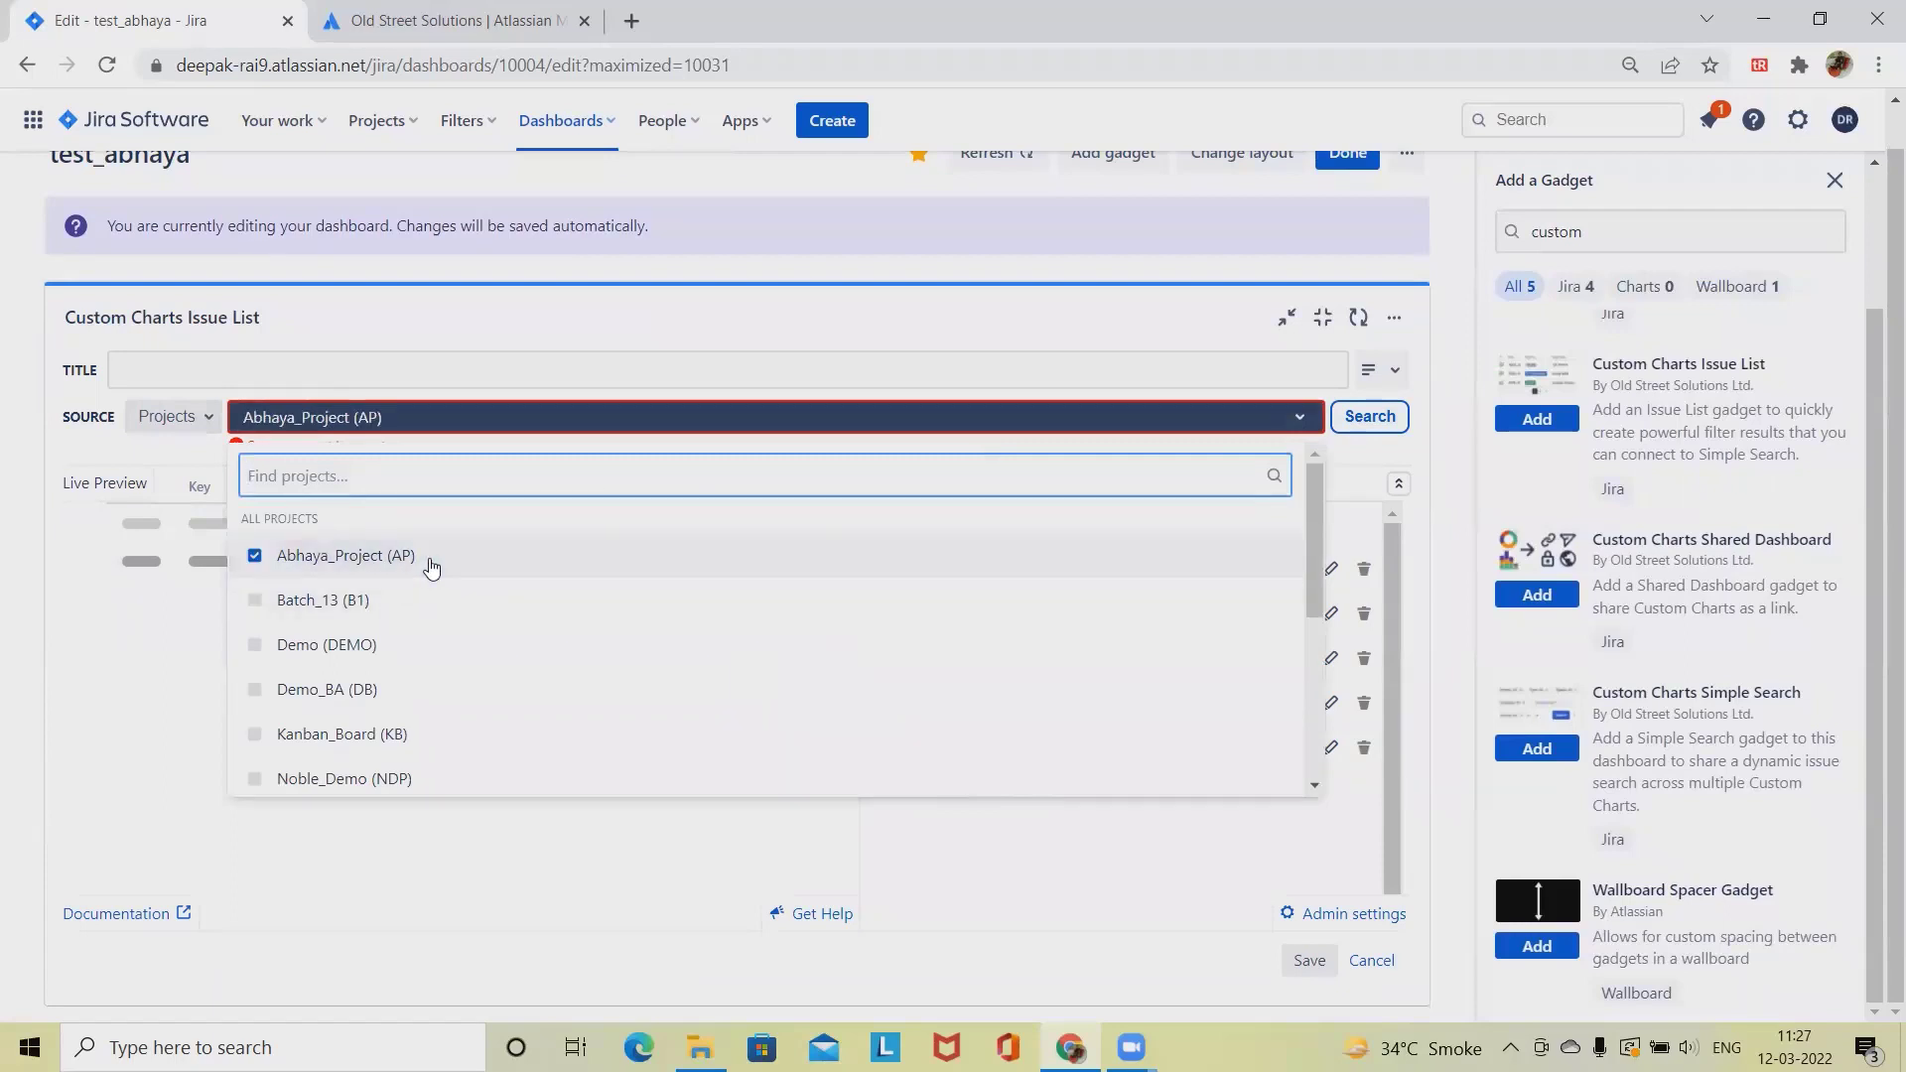
click(407, 702)
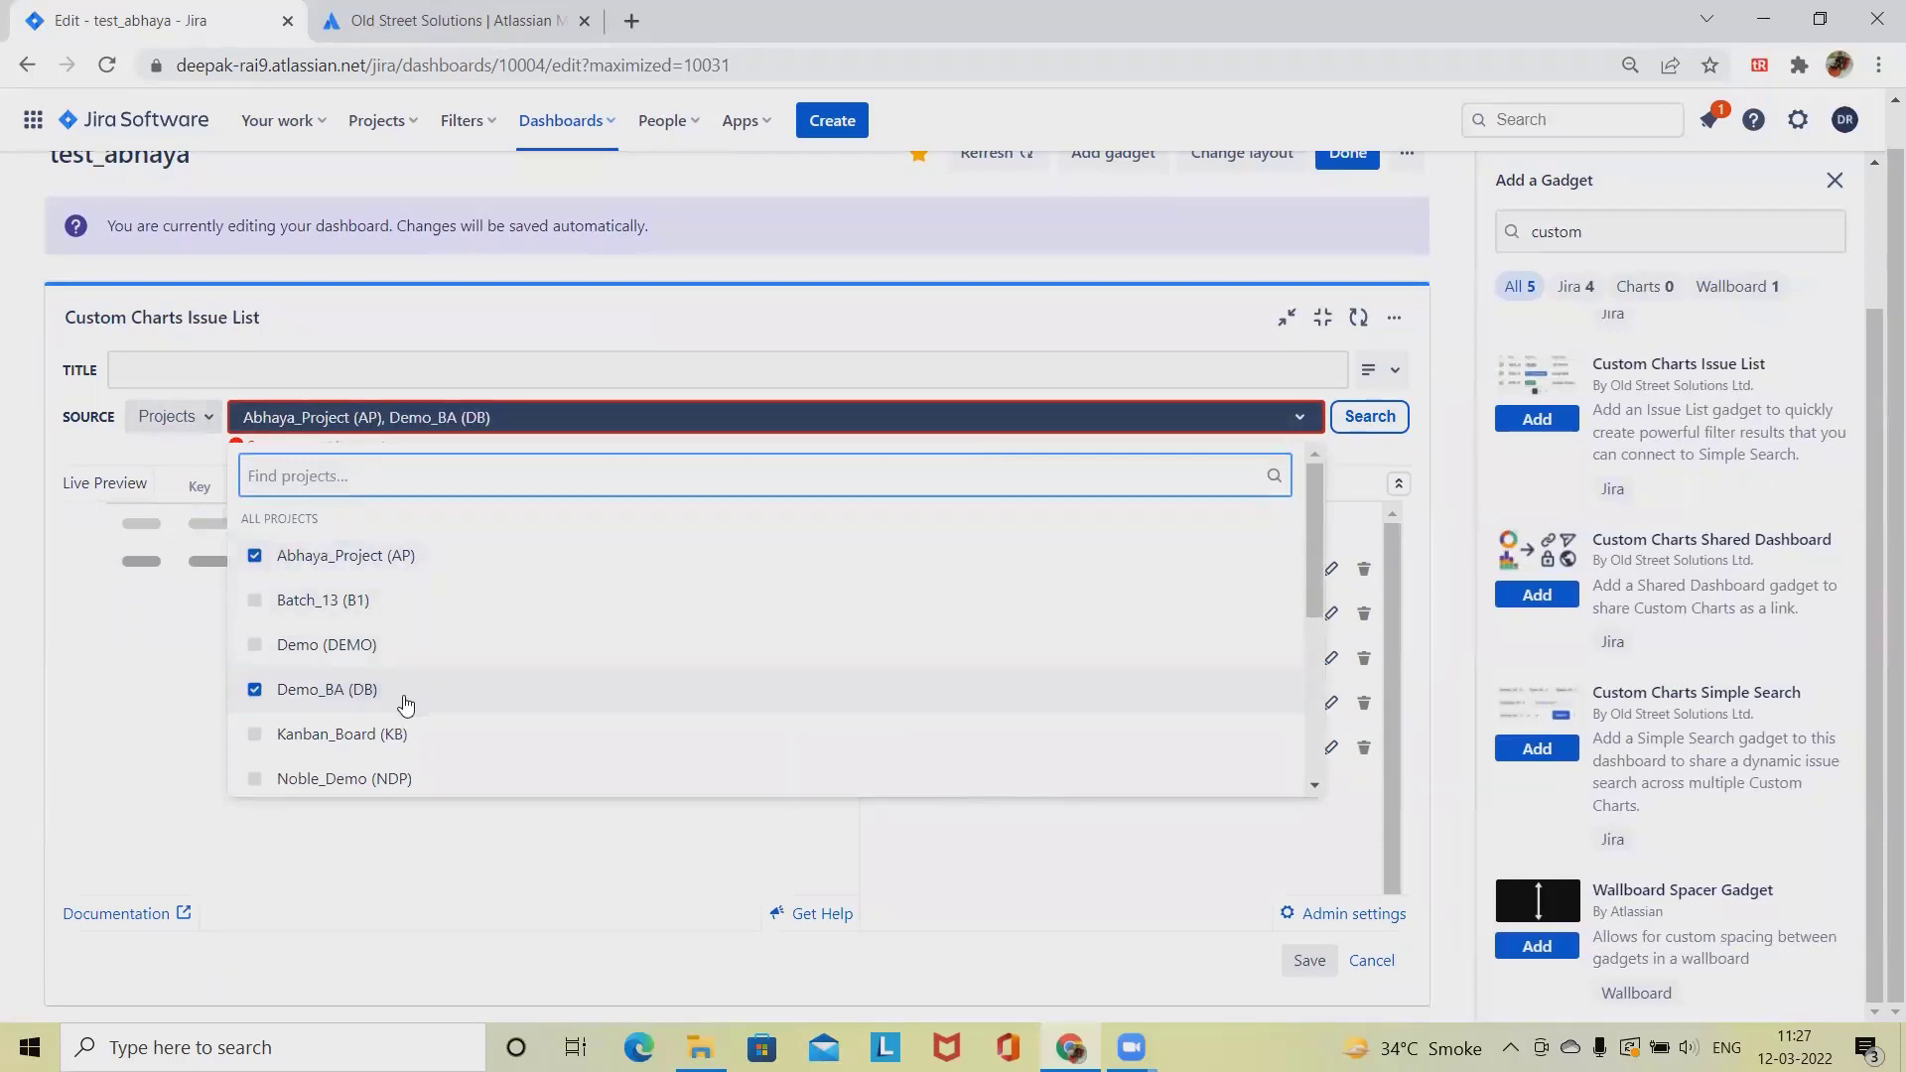
click(417, 878)
Remove the stray 'T' entry from the Issue List's column field
scroll(576, 734, up, 1)
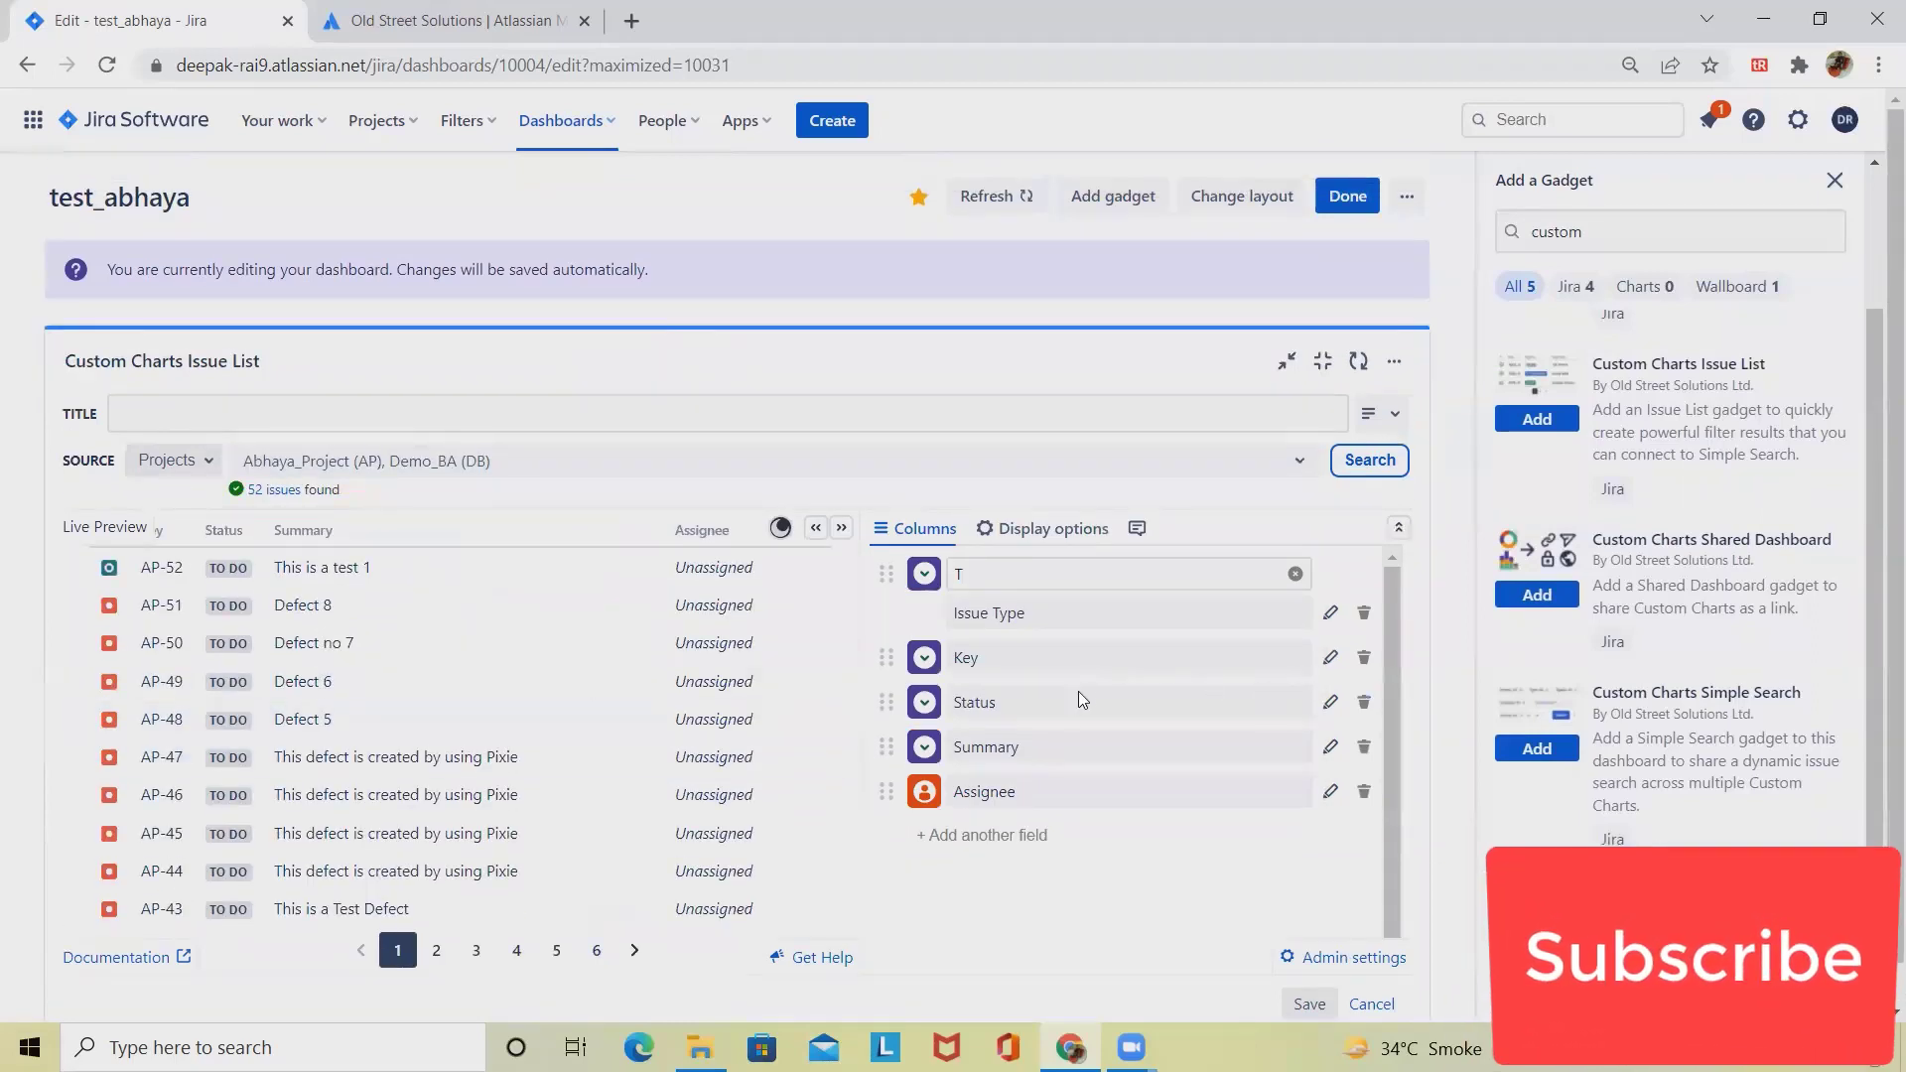
scroll(1236, 915, down, 1)
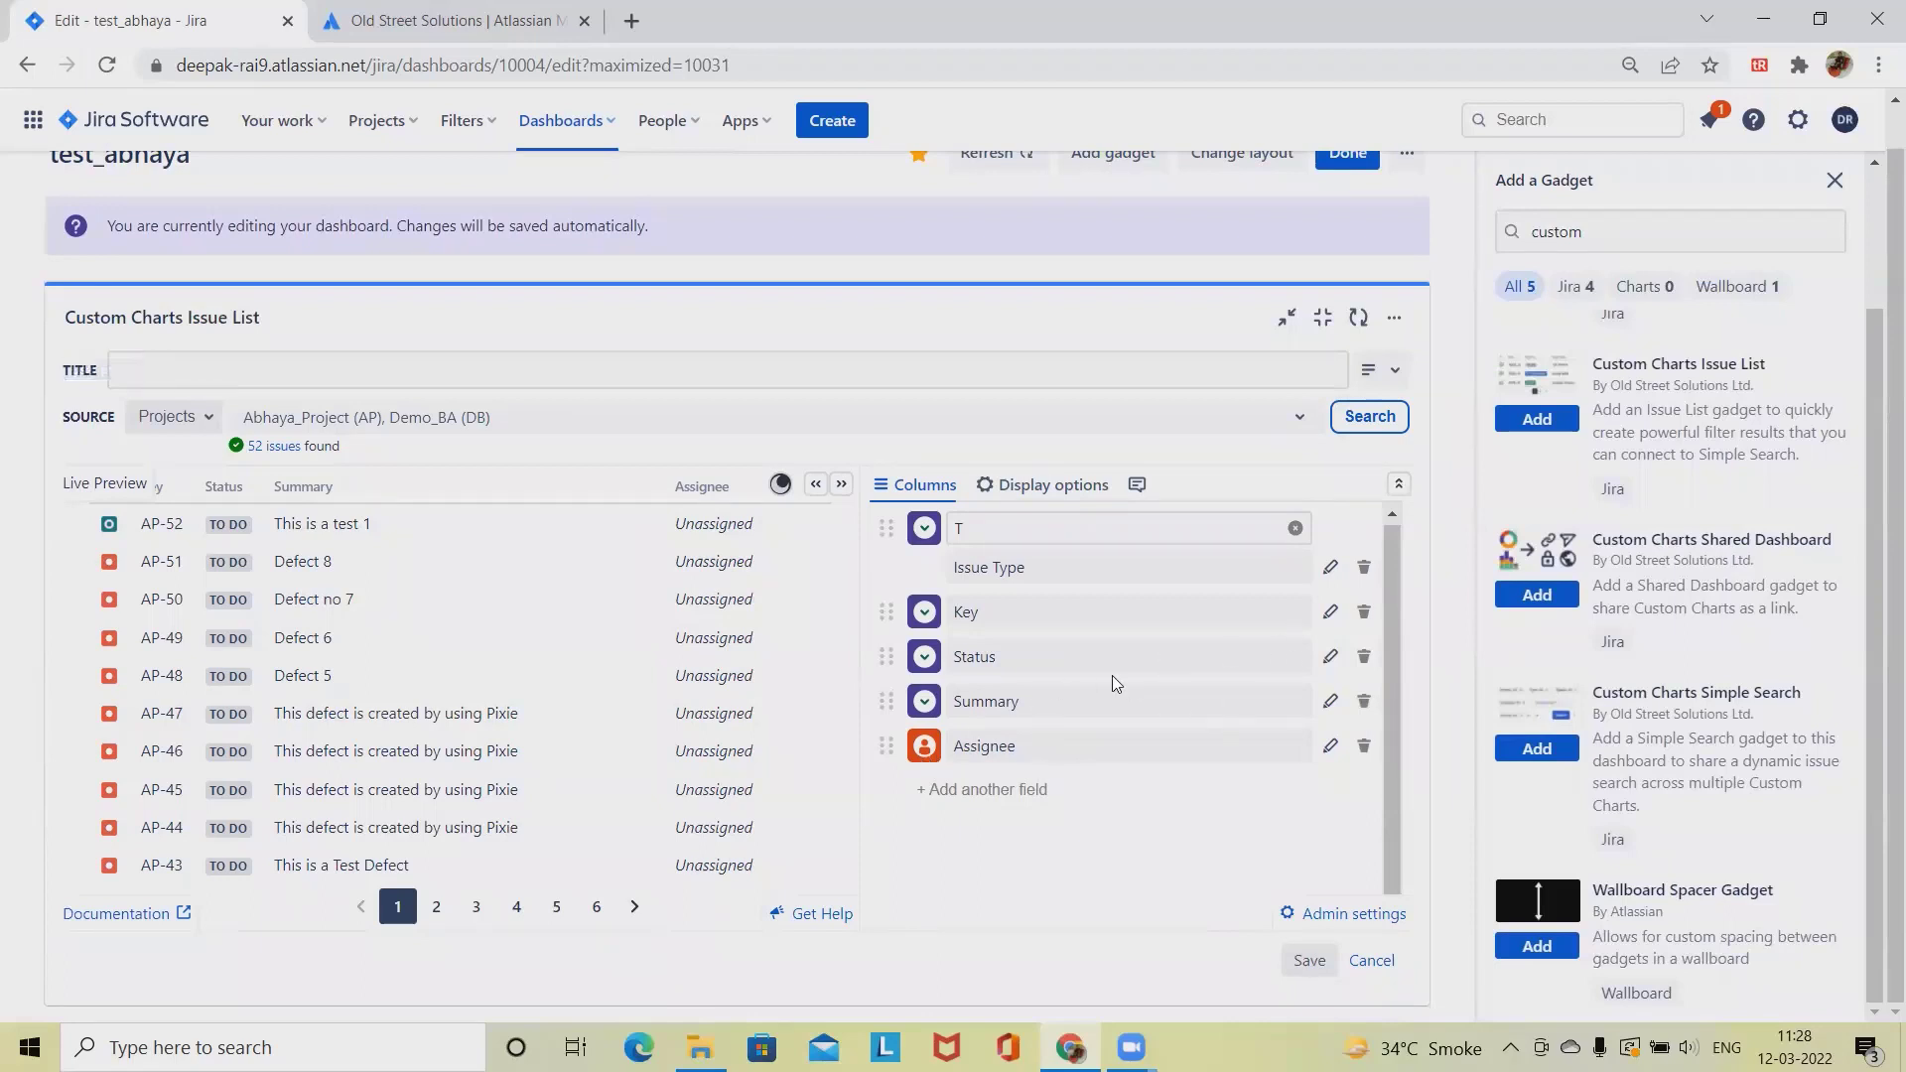
click(1042, 528)
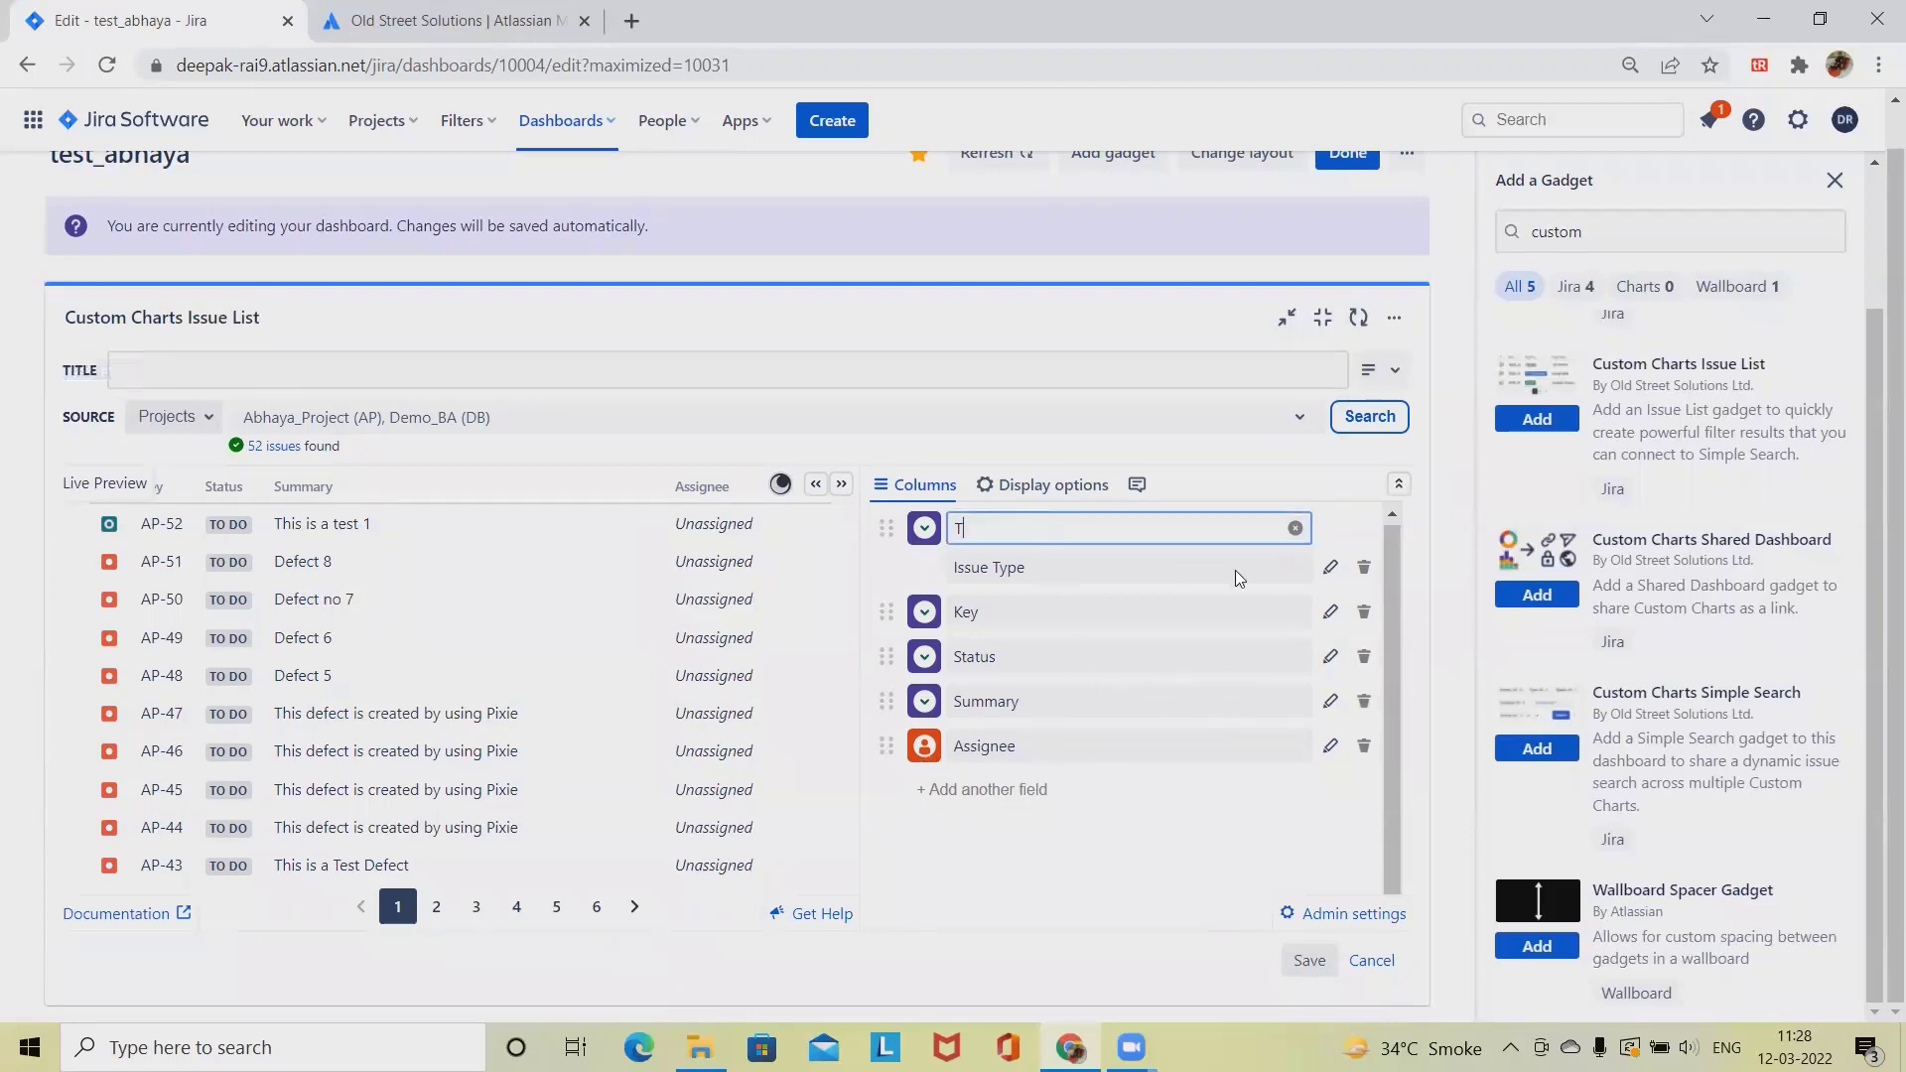
click(1298, 527)
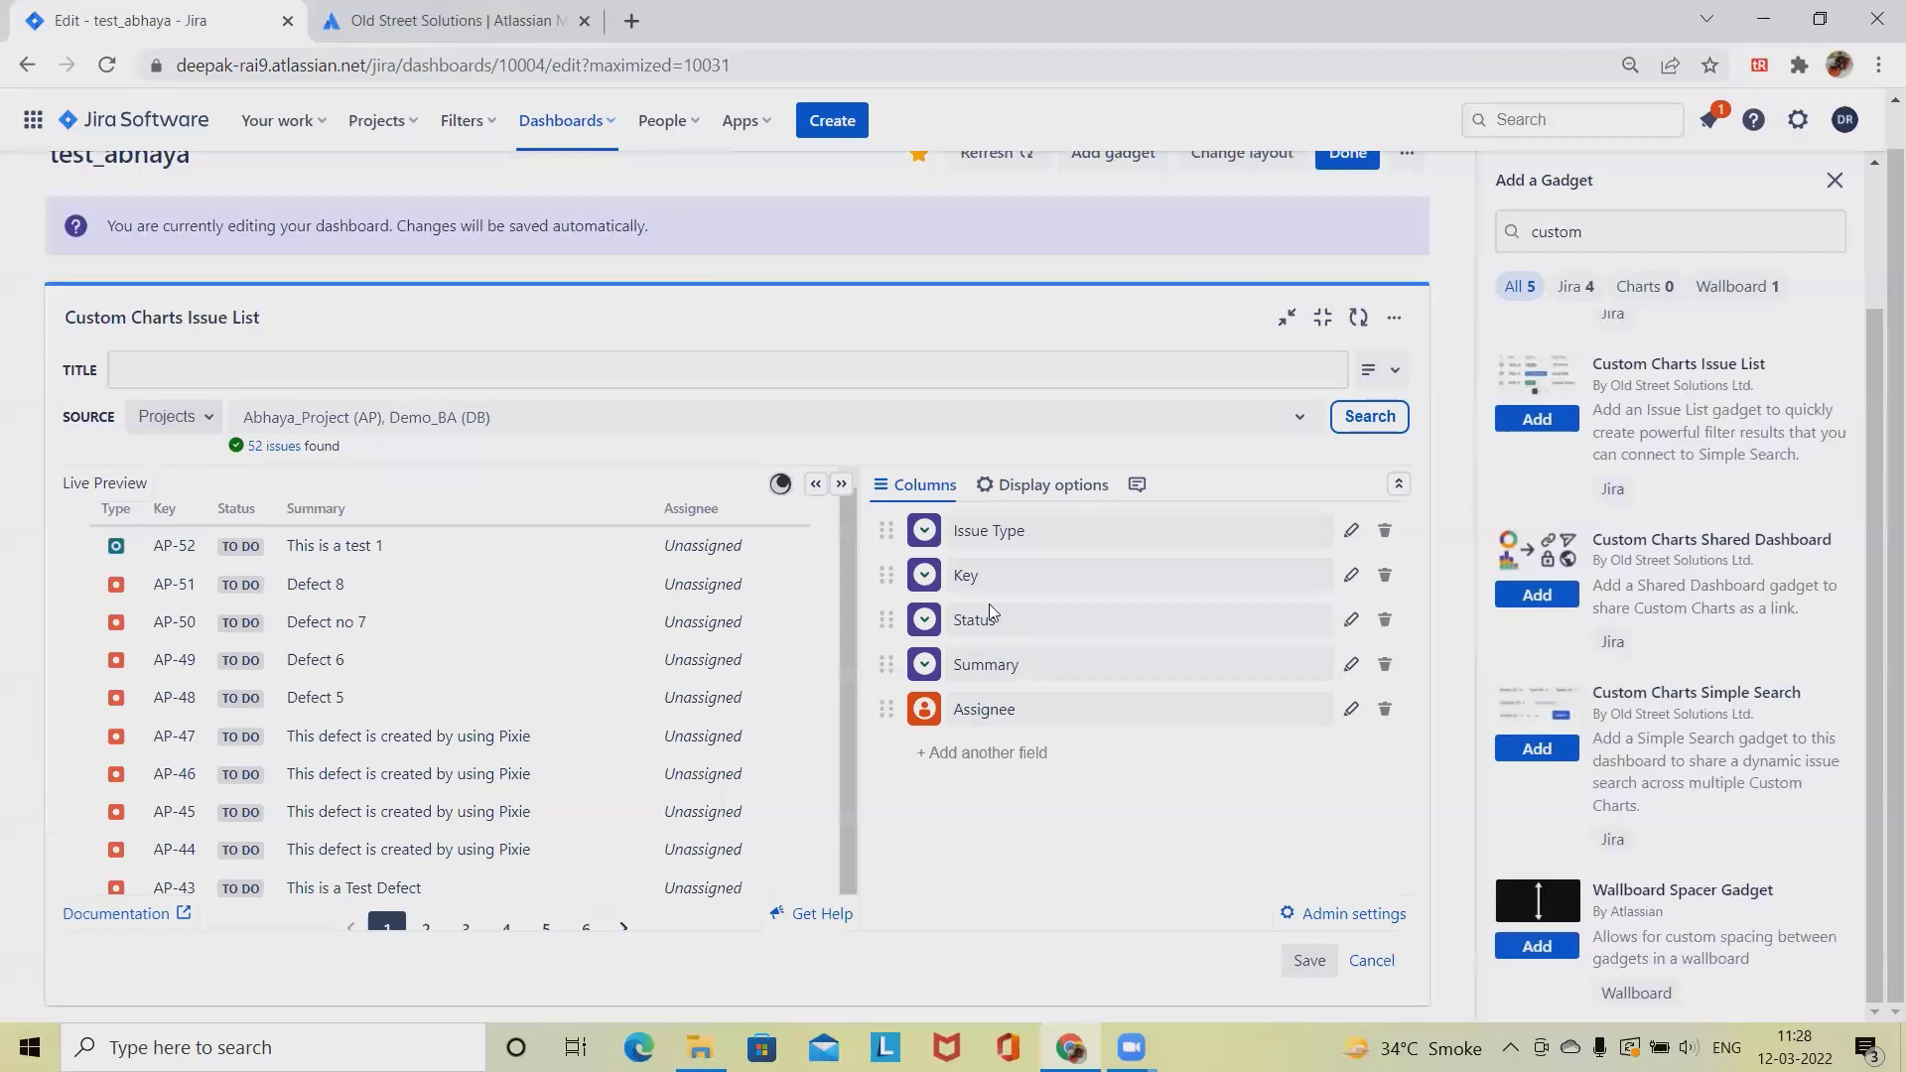
Save the Issue List gadget showing Issue Type, Key, Status, Summary and Assignee columns
click(1307, 961)
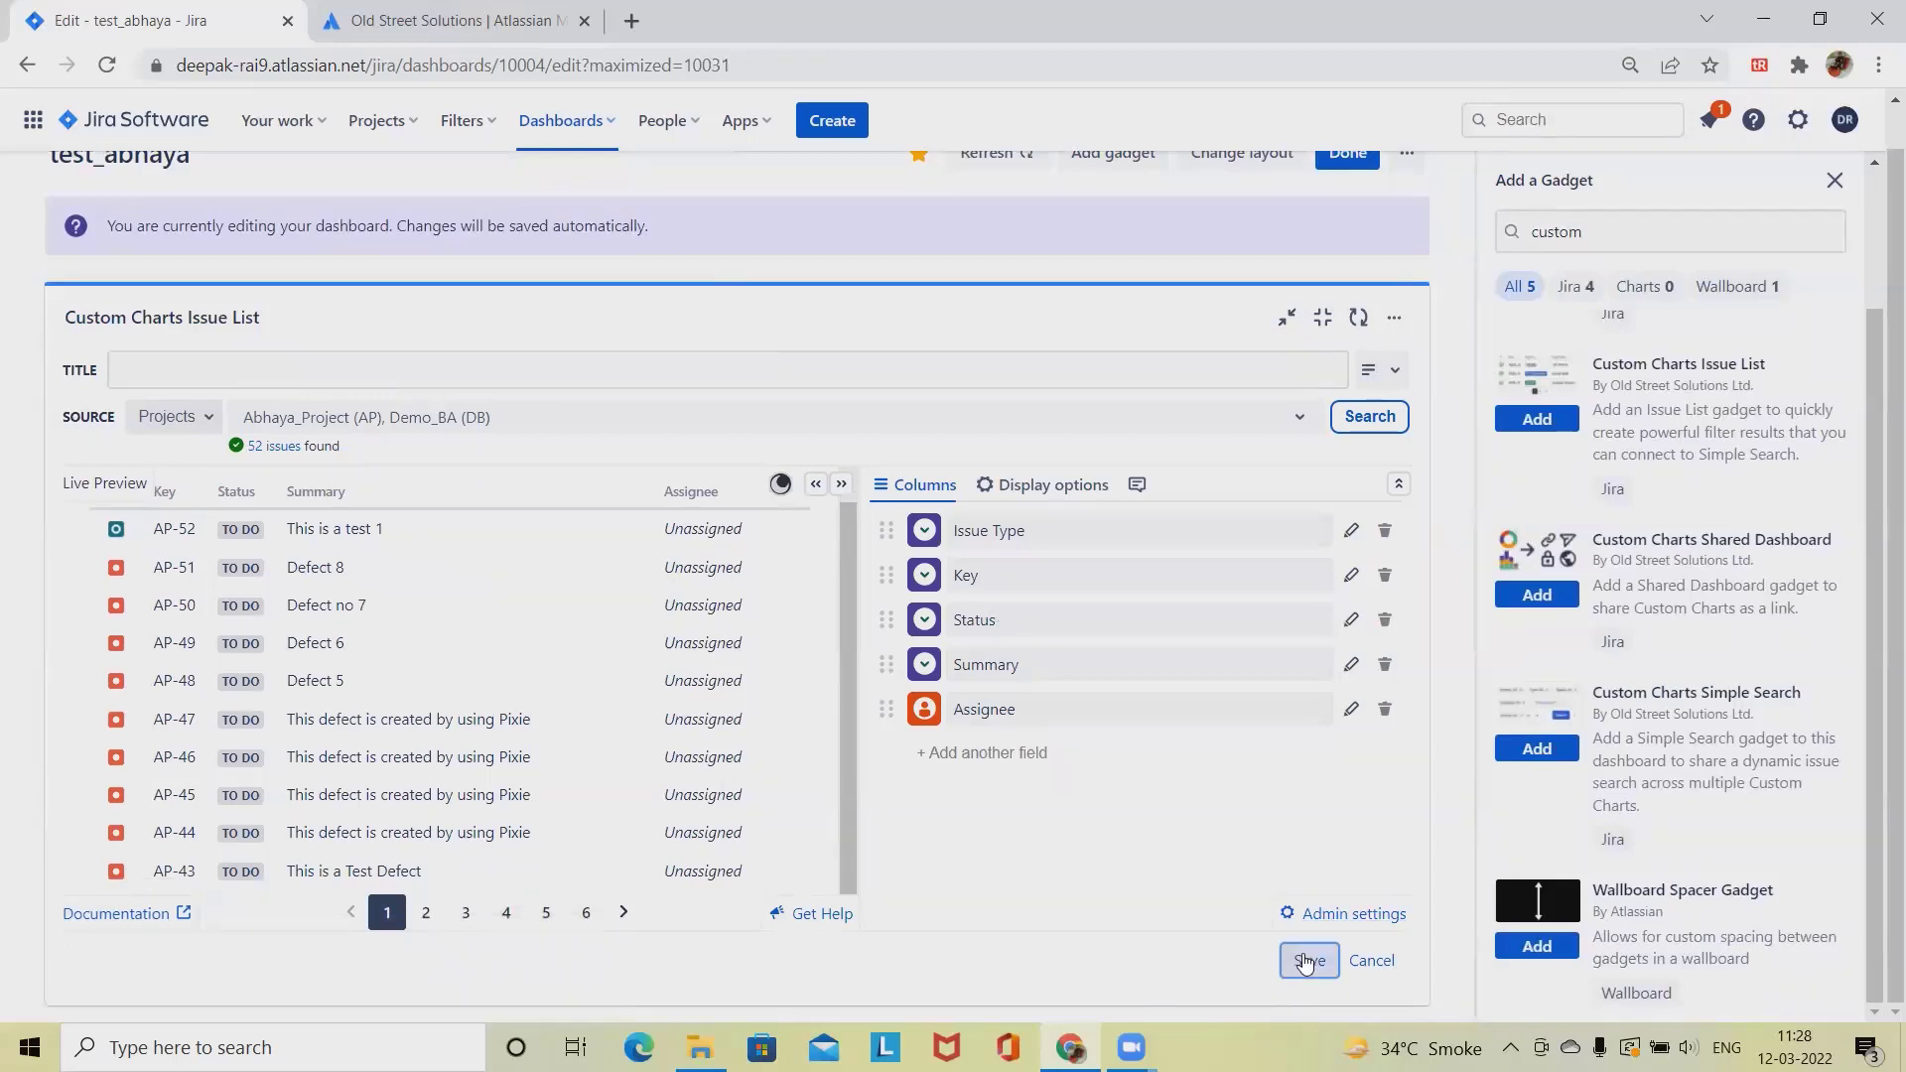